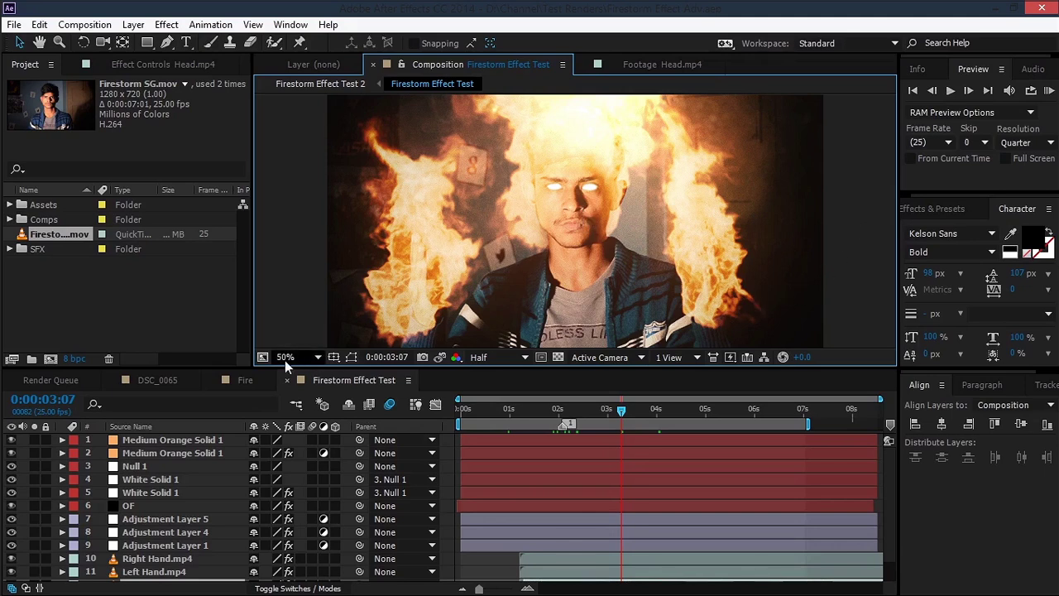
Step: Review the finished fire effect in the DSC_0065 composition and examine the fire clips in the Assets folder
click(158, 380)
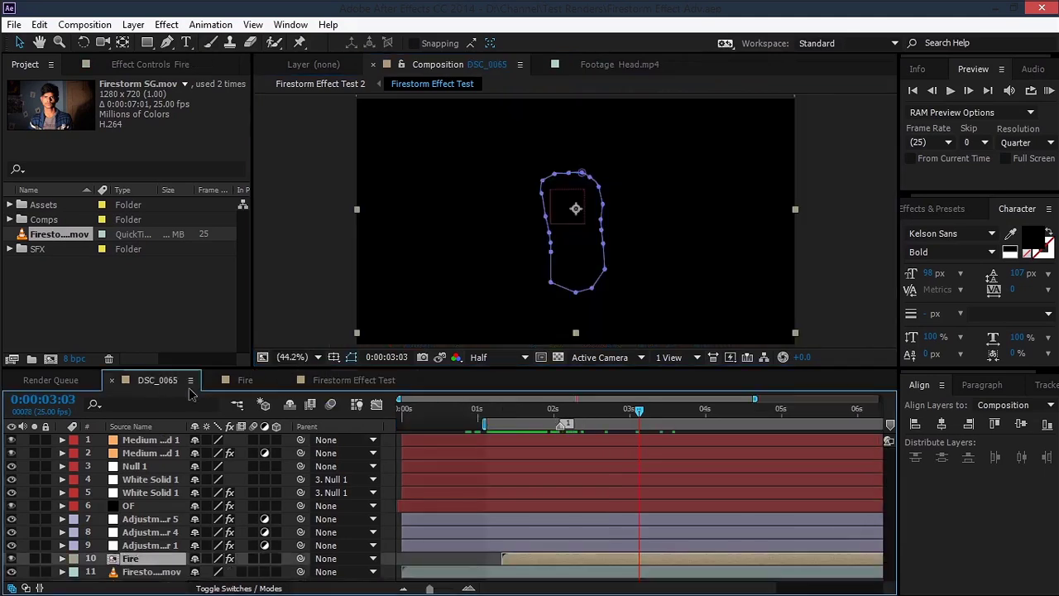
click(505, 413)
drag(501, 415, 584, 419)
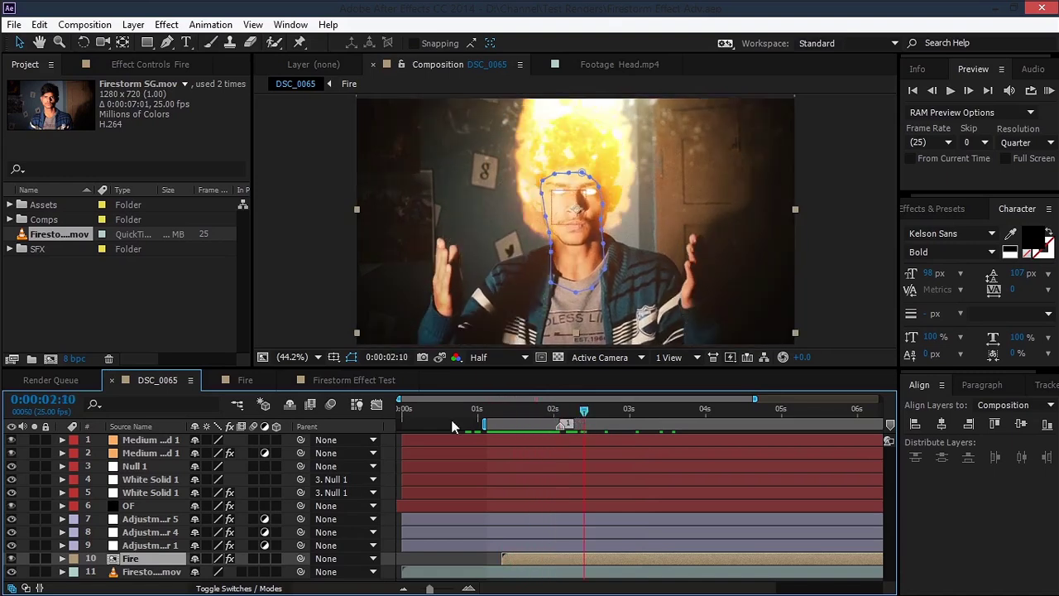
click(245, 380)
drag(514, 424, 528, 415)
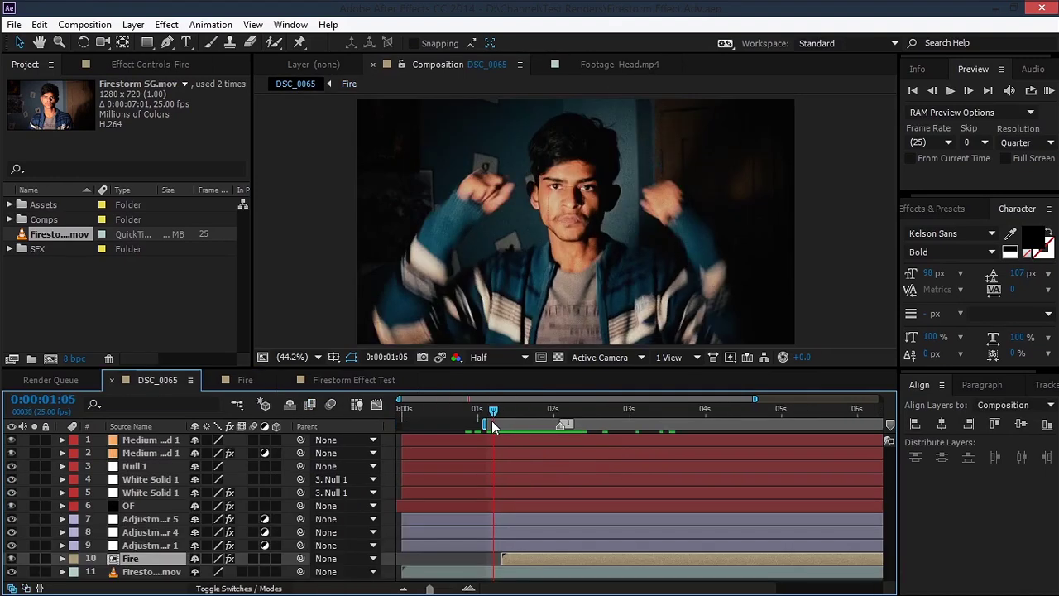
drag(493, 425, 608, 426)
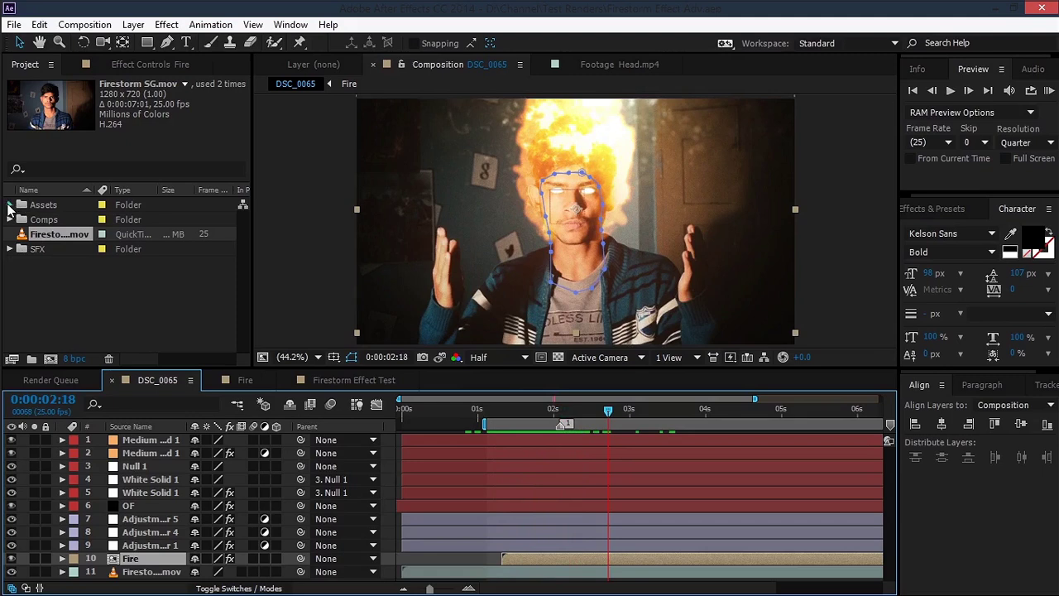
click(9, 205)
drag(25, 231, 56, 268)
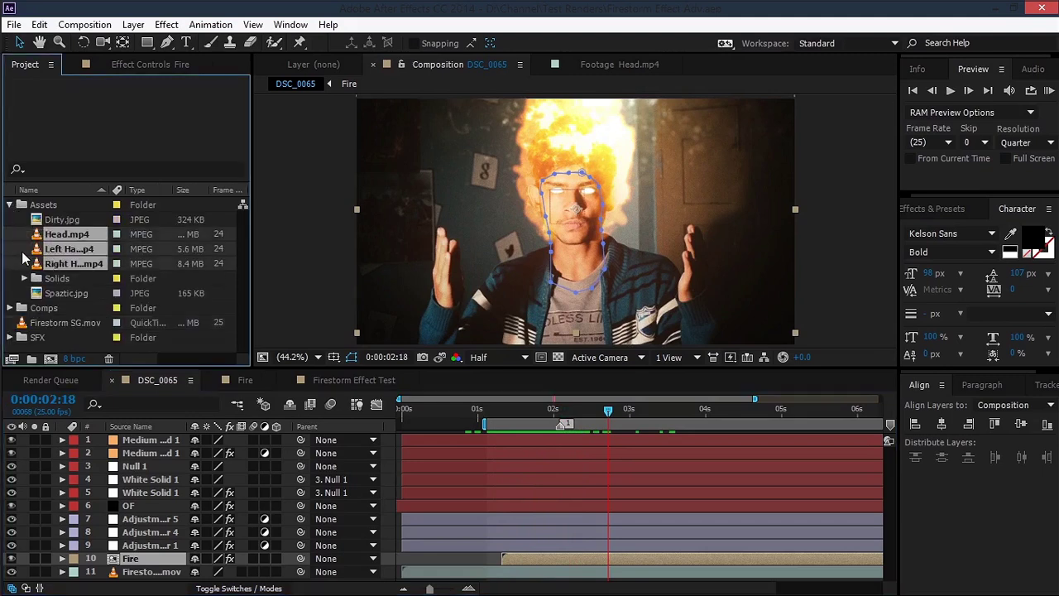
click(20, 256)
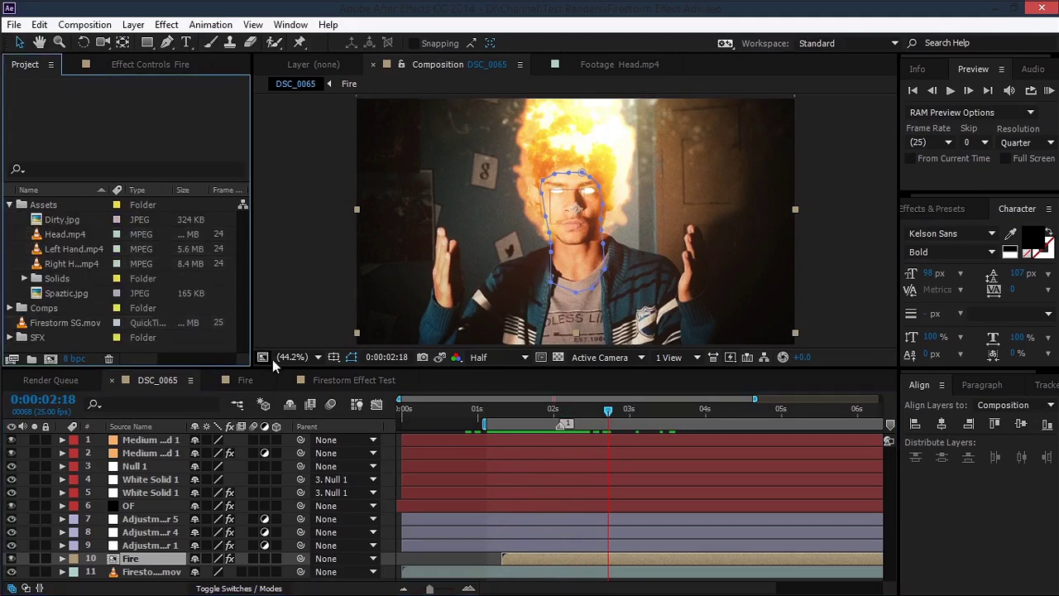
Step: Create a new composition from the Firestorm SG.mov footage and compare it with the Firestorm Effect Test composition
click(68, 324)
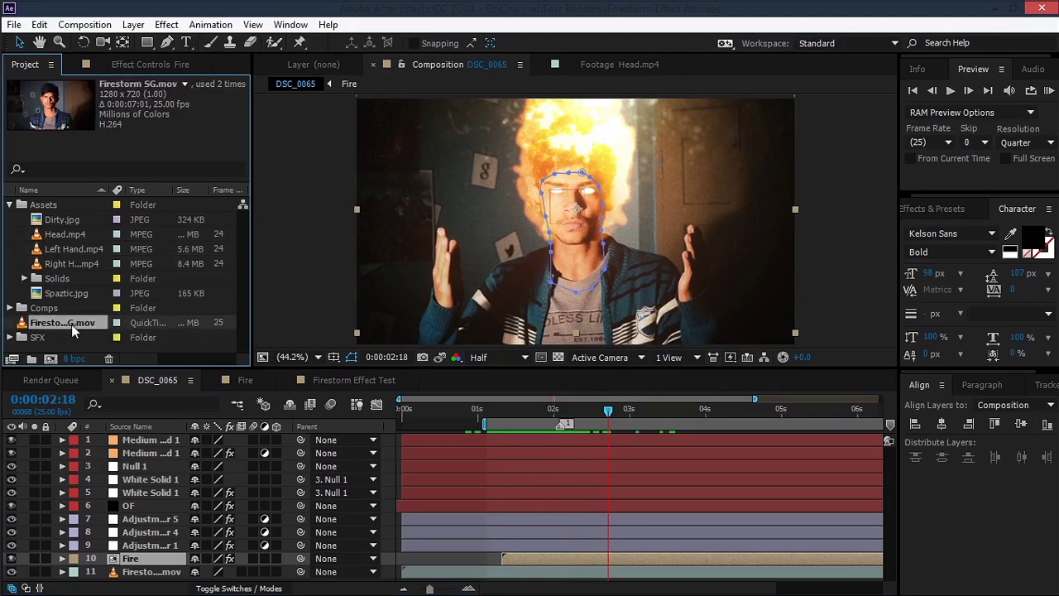
drag(62, 323, 51, 358)
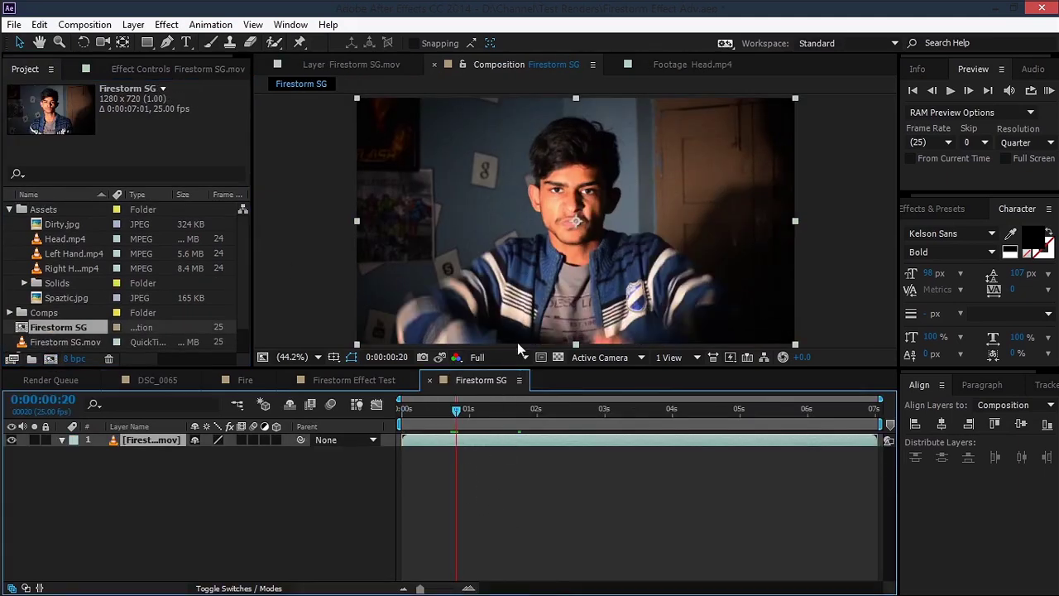
click(355, 380)
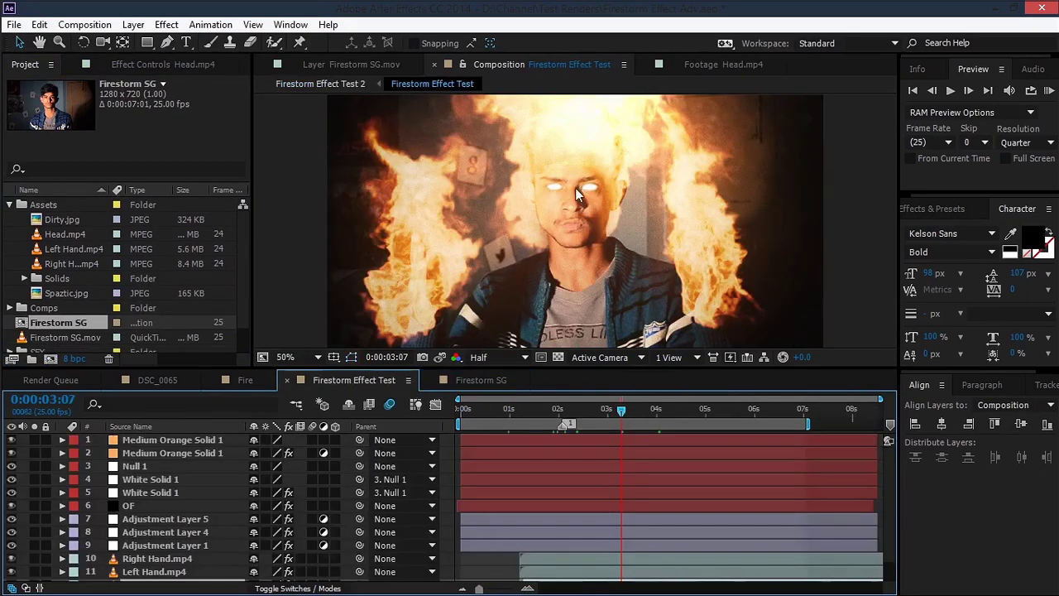
click(480, 380)
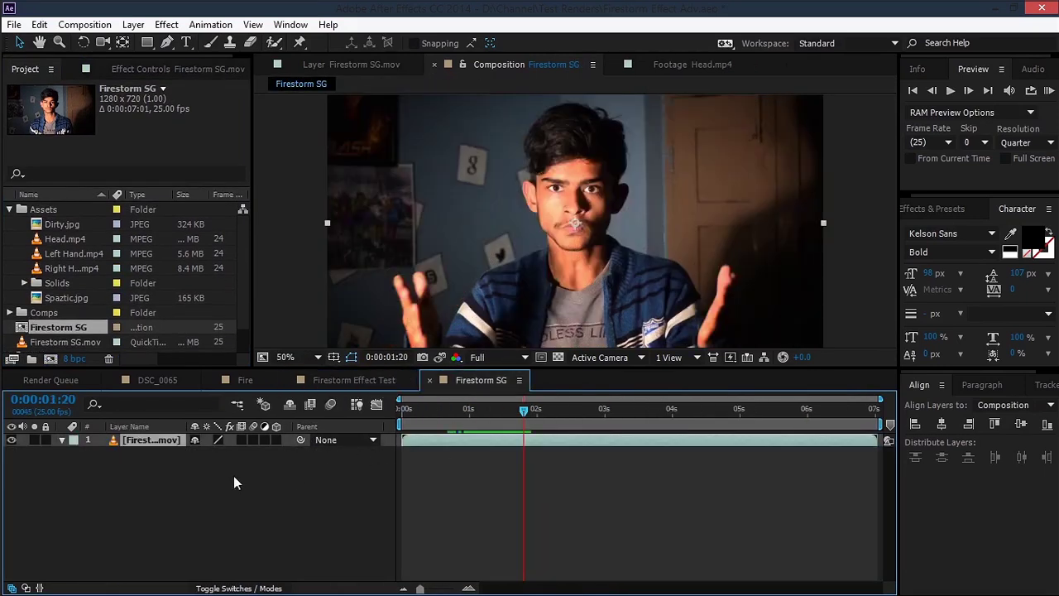
Step: Start Track Motion on the Firestorm SG.mov layer with Rotation enabled alongside Position, and go to 0:00:01:09
right_click(168, 441)
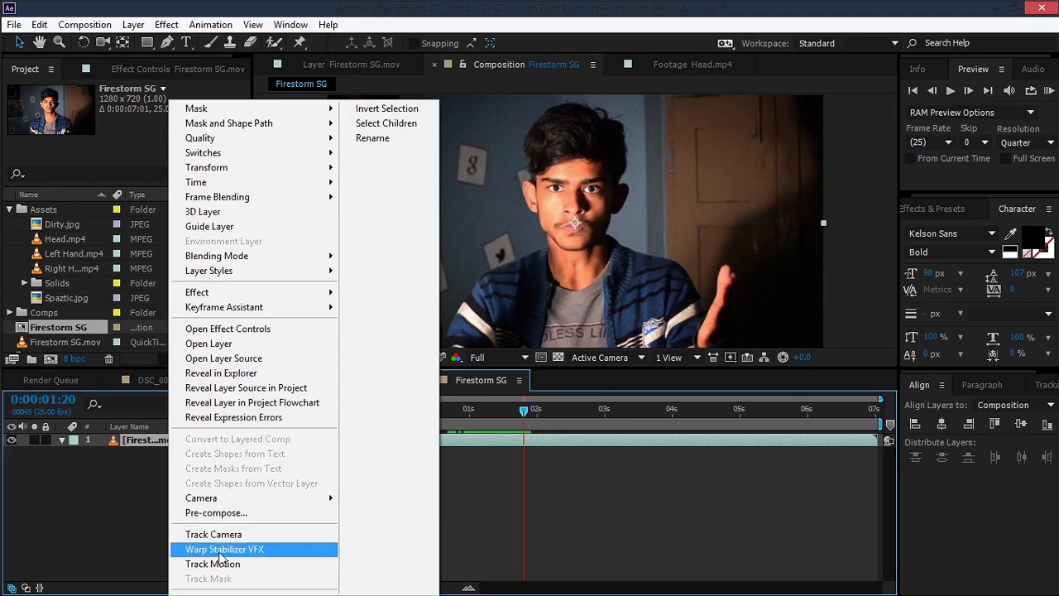
click(219, 564)
drag(523, 410, 493, 430)
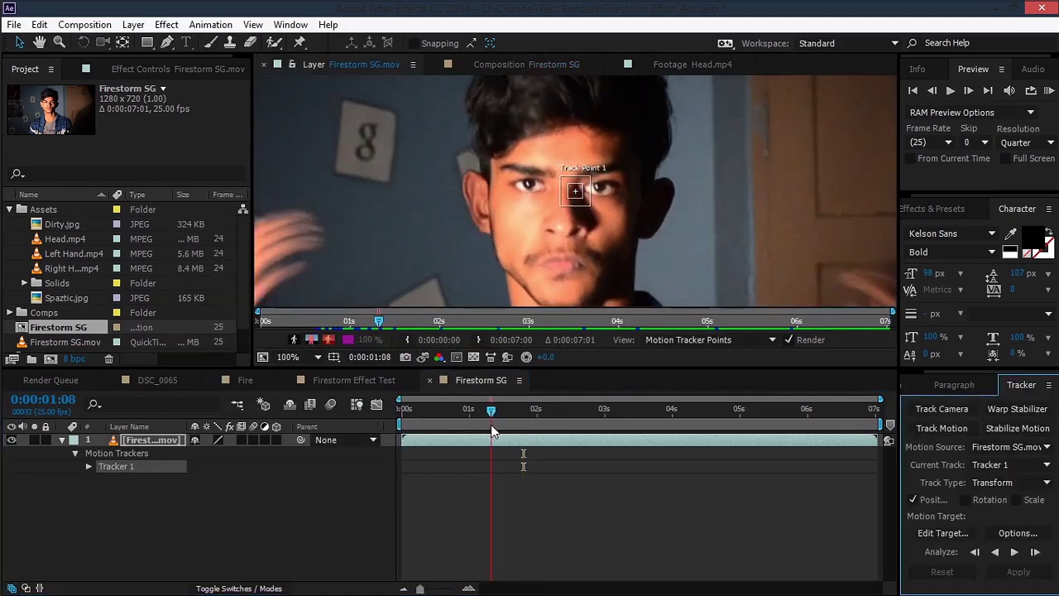
click(964, 500)
scroll(571, 207, up, 2)
drag(555, 216, 598, 241)
drag(489, 411, 494, 411)
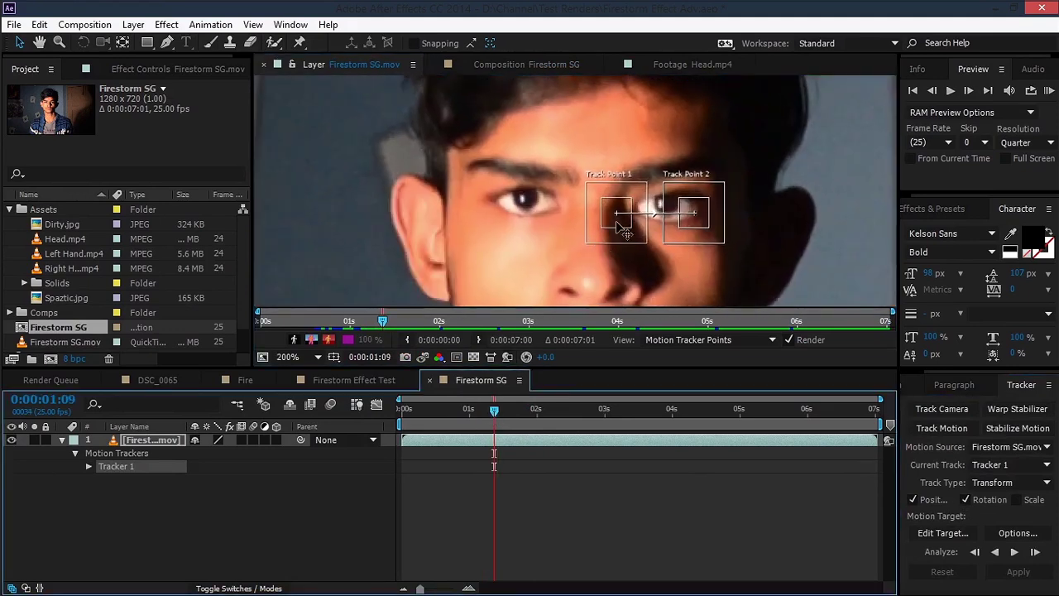
Step: Place Track Point 1 on the eye at the image's left and Track Point 2 on the other eye, and analyze forward
drag(621, 223, 515, 214)
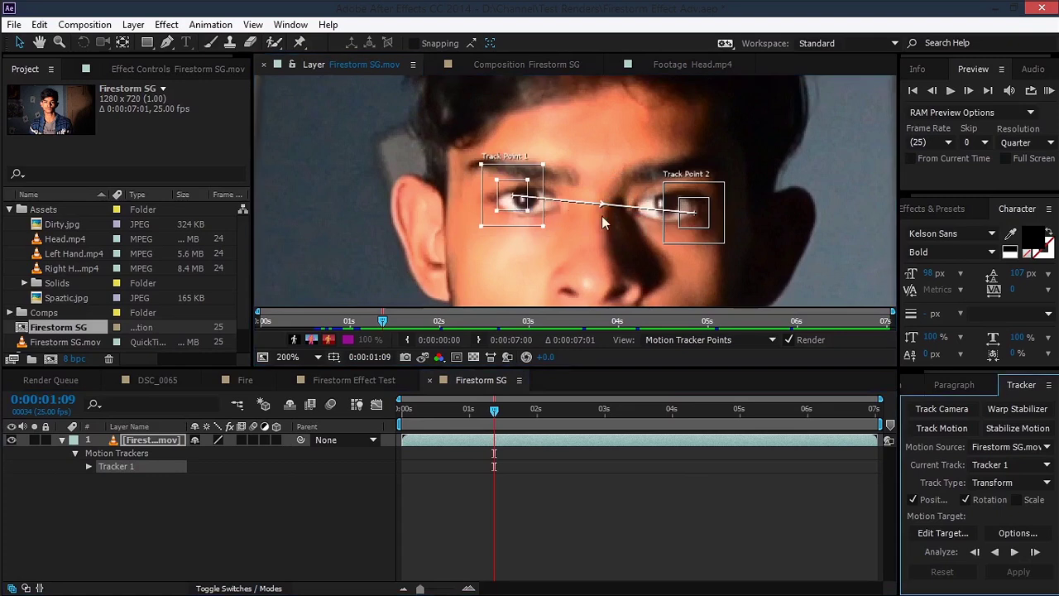
click(699, 233)
drag(697, 229, 677, 210)
scroll(677, 214, down, 1)
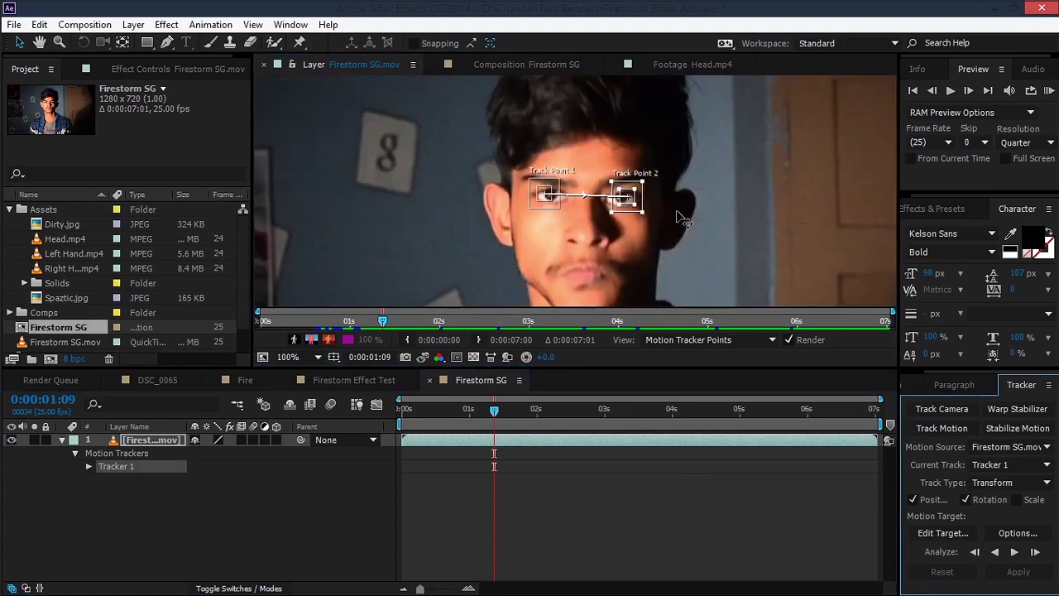
drag(655, 246, 639, 229)
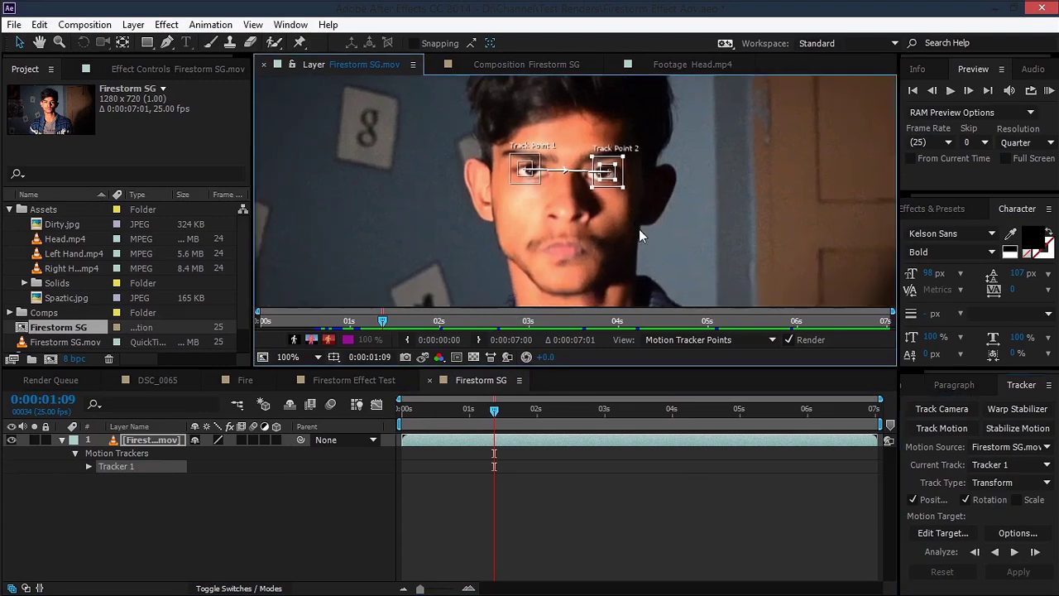
click(1016, 553)
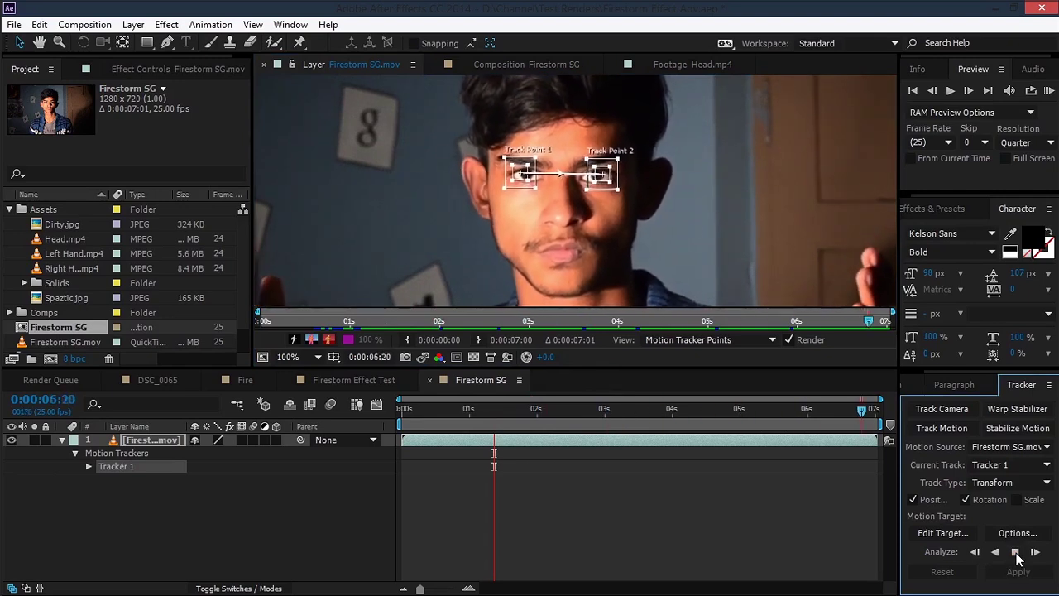
Step: Add a null object to the Firestorm SG composition and rename it Tracker
right_click(148, 517)
mouse_move(182, 358)
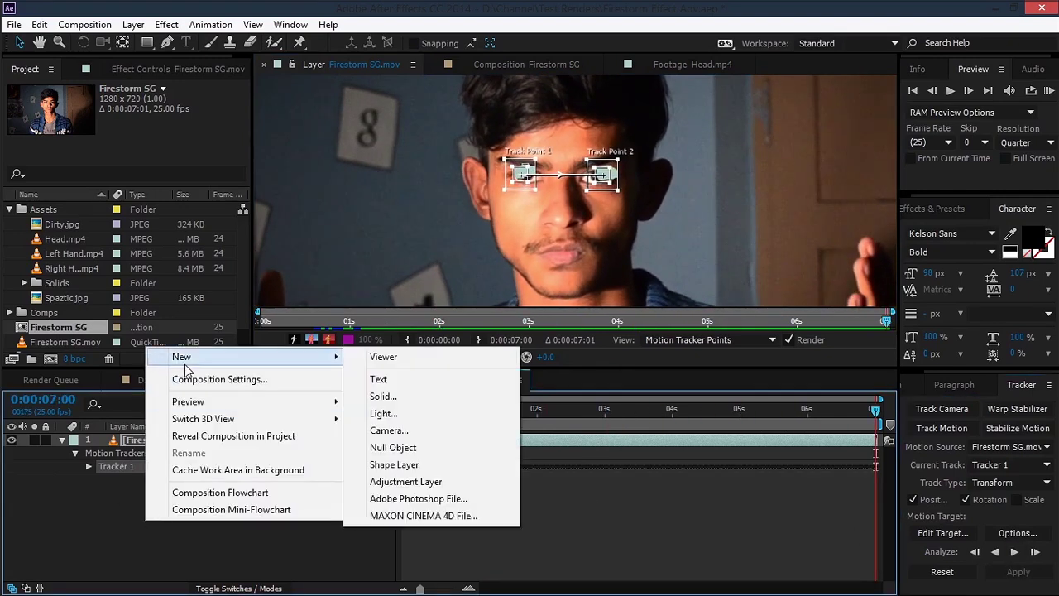
click(407, 447)
key(Return)
text(T)
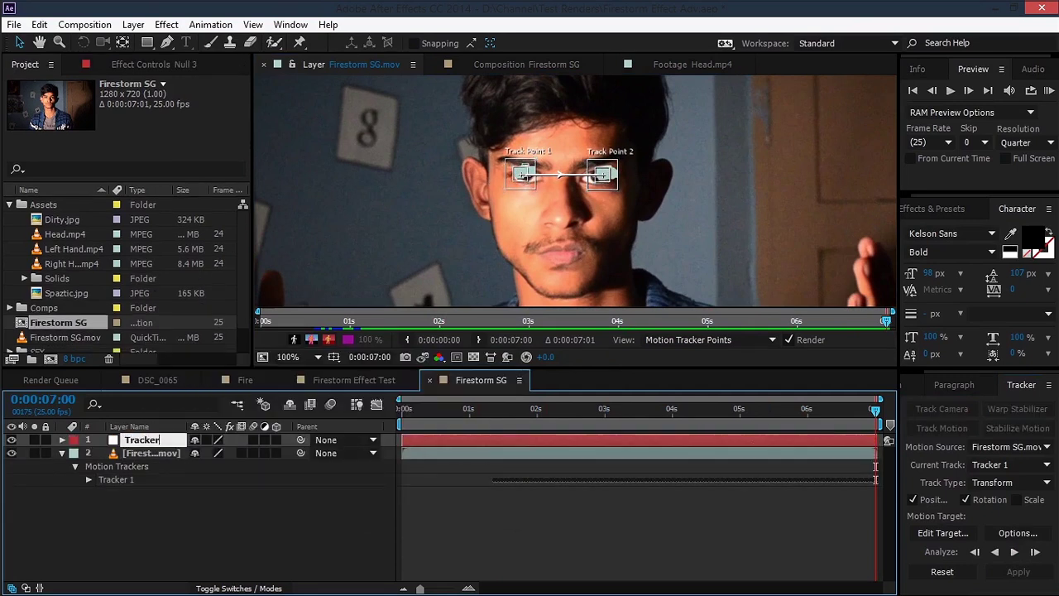
text(racker)
key(Return)
Step: Set the Tracker null as the motion target and apply the tracking data in X and Y, checking frames back to 0:00:01:22
click(932, 535)
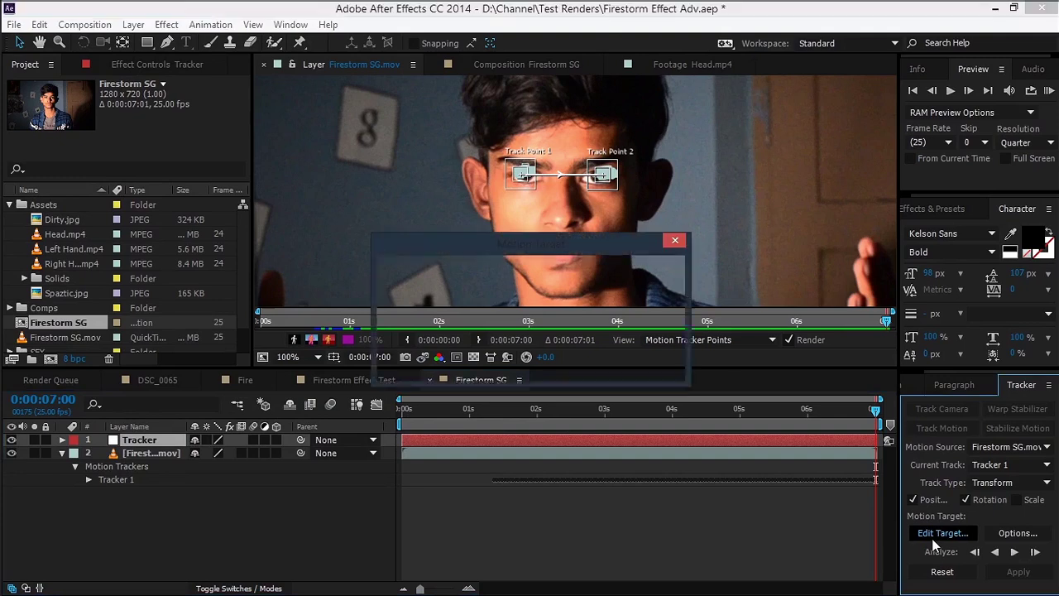
click(579, 294)
click(552, 321)
click(561, 363)
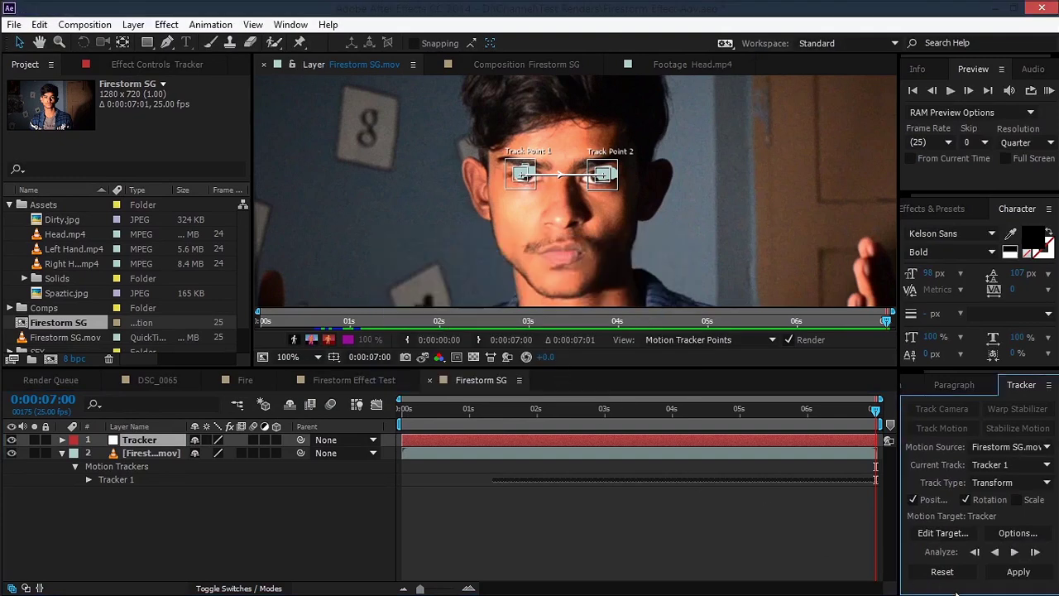
click(1018, 572)
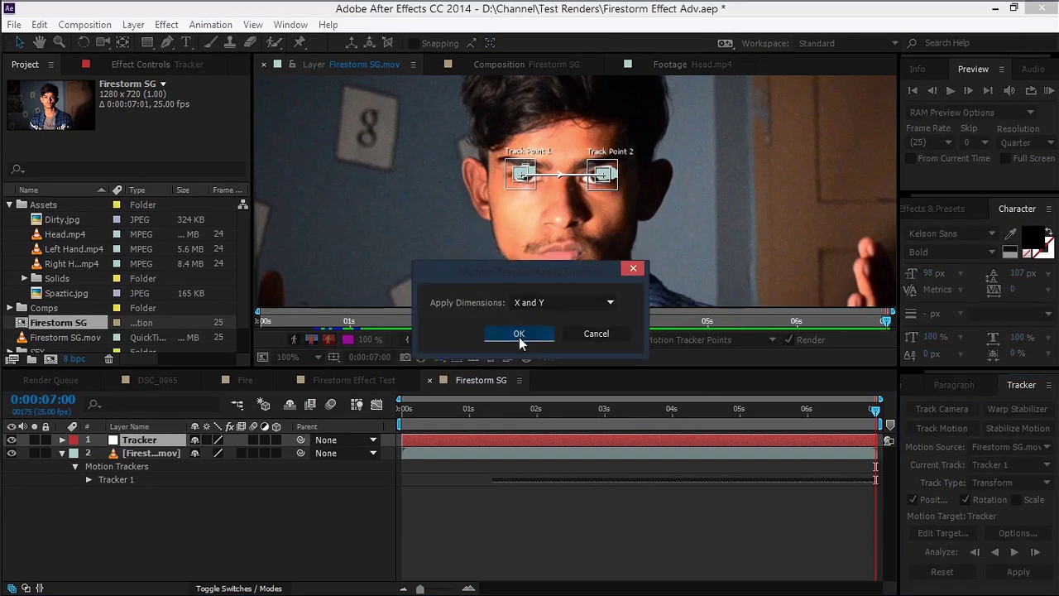
click(519, 335)
drag(598, 415, 529, 414)
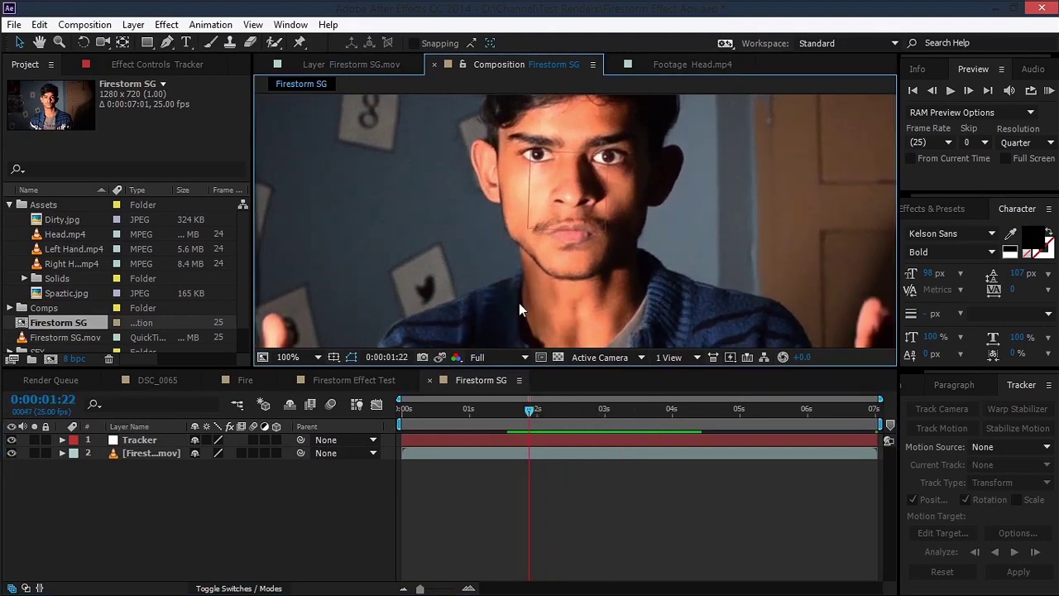
Step: Create a 1280 x 720 px pure white solid above the Tracker null and hide it
right_click(211, 504)
mouse_move(253, 348)
click(439, 378)
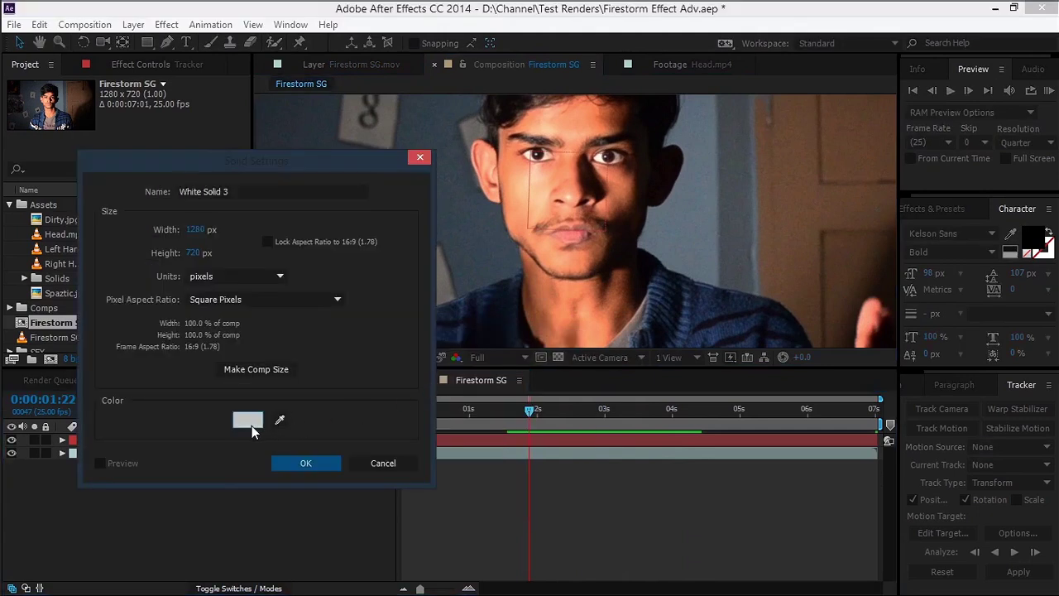
click(248, 421)
click(663, 239)
click(319, 469)
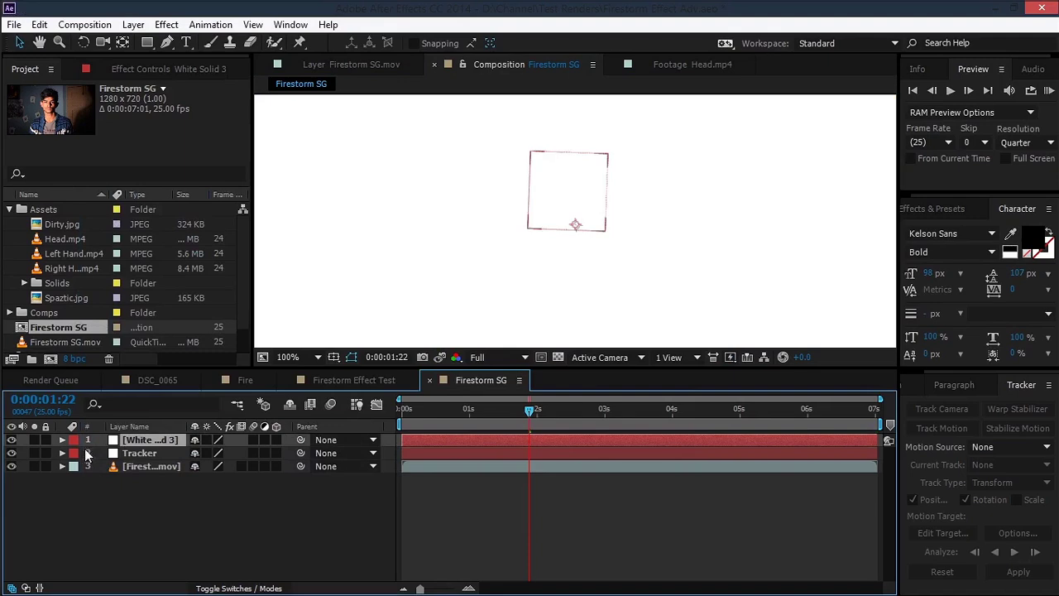
click(12, 439)
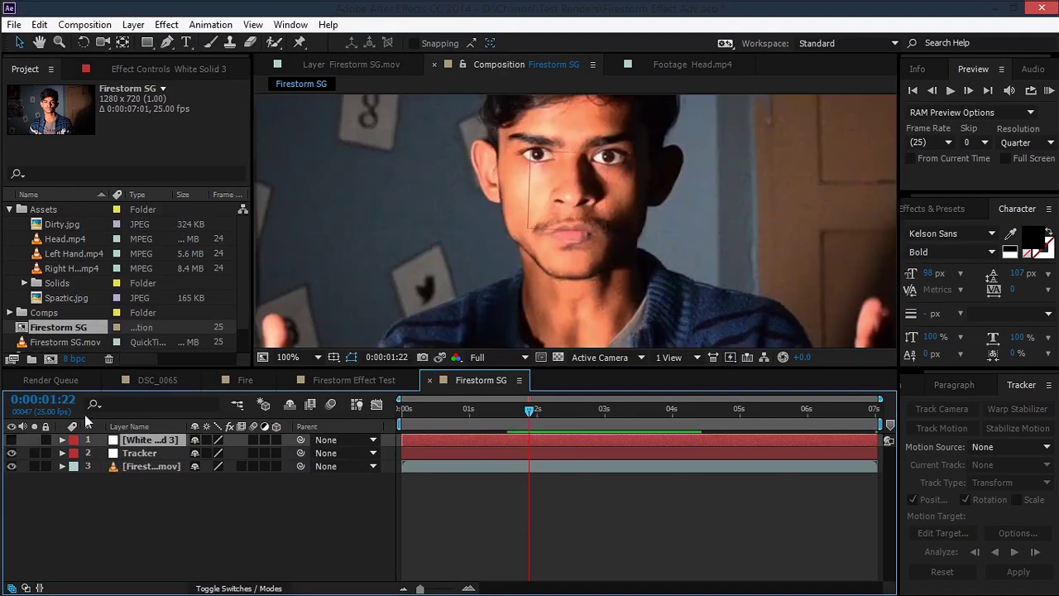
Step: Draw a Pen tool mask on the hidden white solid, tracing the outline of the eye at the image's left
click(167, 42)
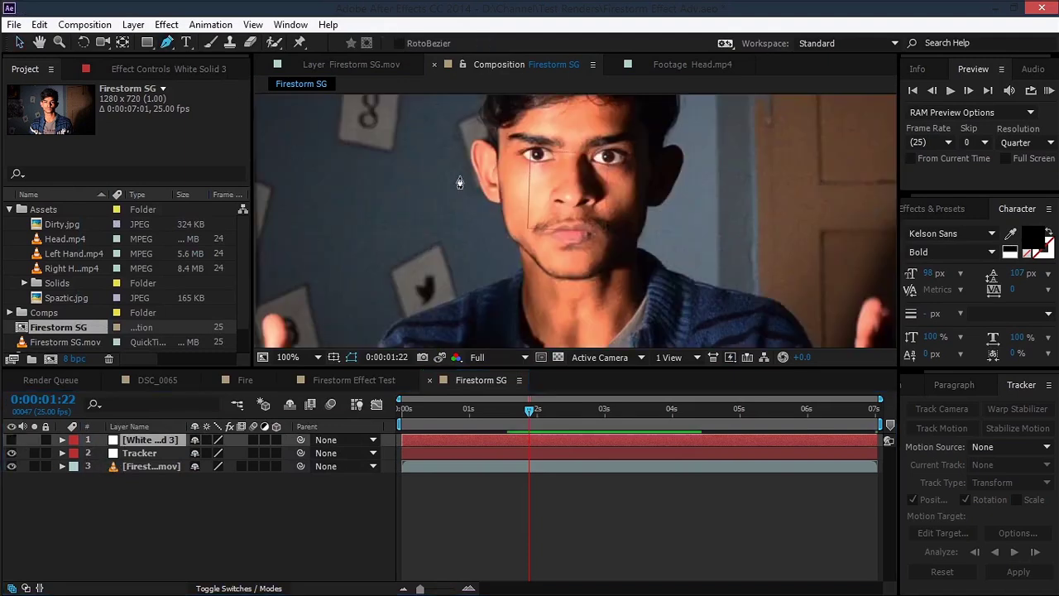
scroll(460, 182, up, 2)
scroll(514, 257, up, 2)
drag(472, 242, 505, 269)
click(407, 215)
click(429, 202)
click(457, 196)
click(491, 196)
click(513, 203)
click(530, 222)
click(528, 234)
click(497, 241)
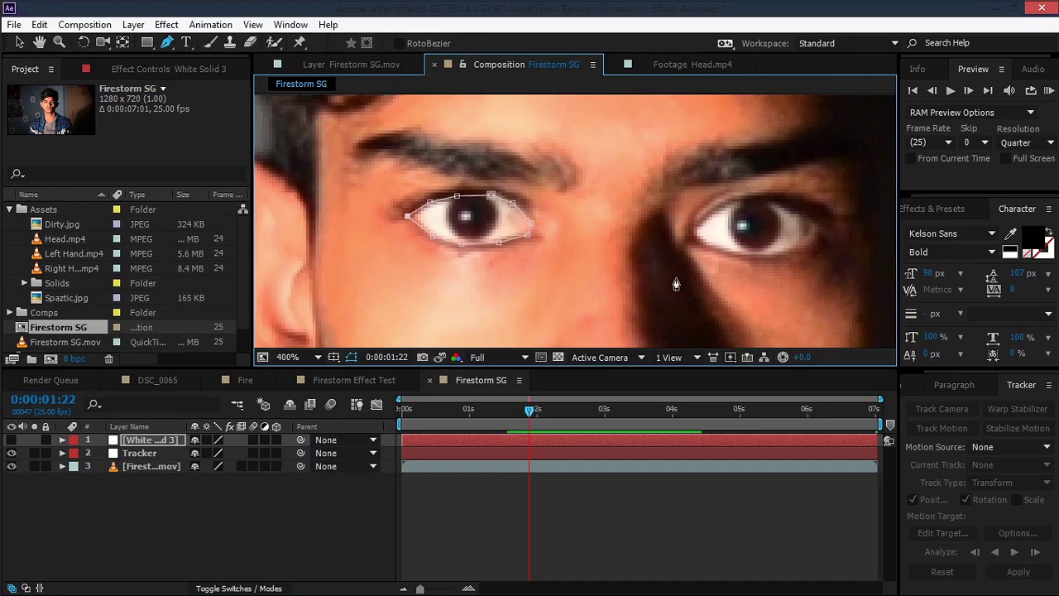
Step: Trace a second closed mask around the other eye on the white solid and make the solid visible again
click(689, 234)
click(701, 221)
click(721, 207)
click(744, 203)
click(771, 203)
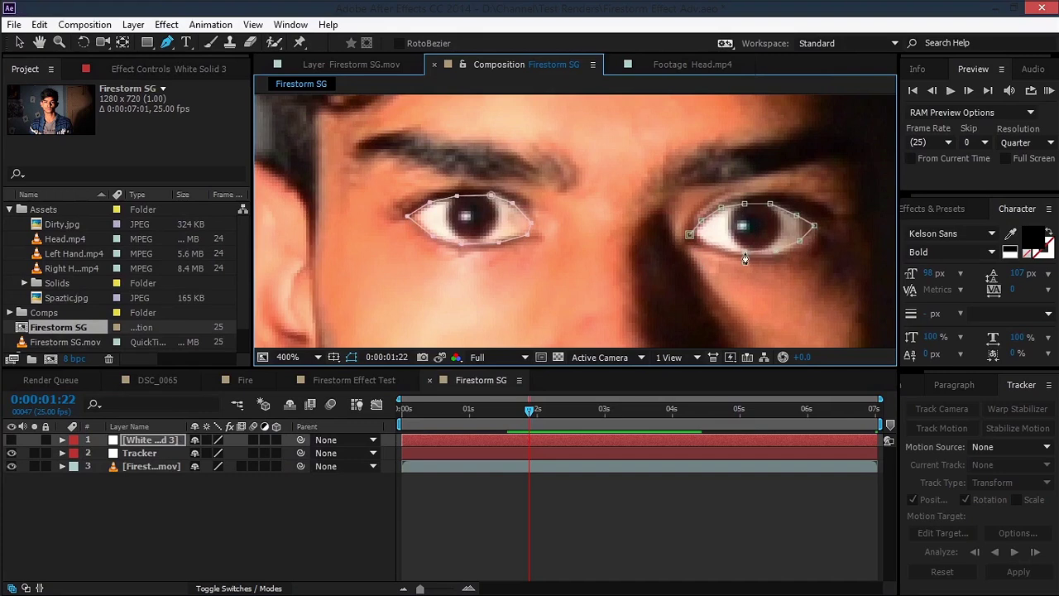
click(690, 235)
scroll(516, 261, down, 1)
click(12, 440)
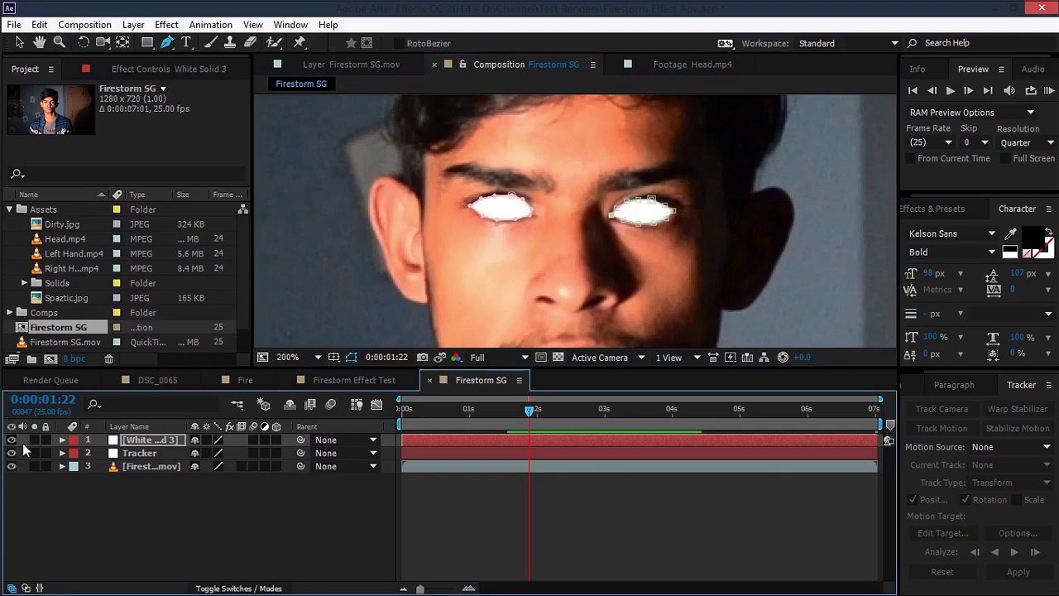
Step: Set the Mask Feather of both eye masks on the white solid to 1 pixel and collapse the layer's properties
click(143, 441)
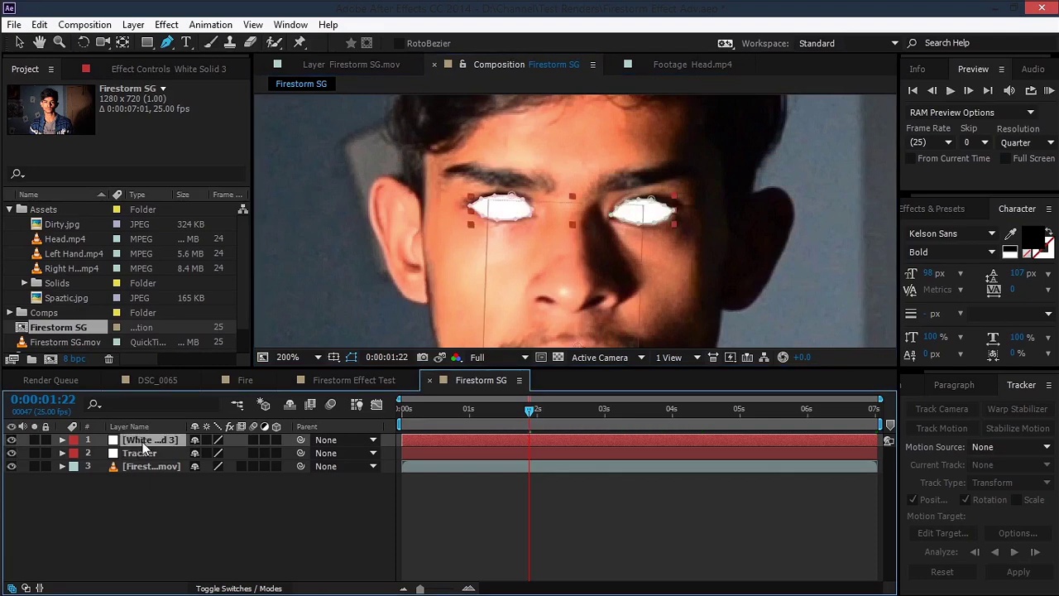
key(f)
click(208, 467)
text(1)
click(209, 492)
text(1)
click(312, 469)
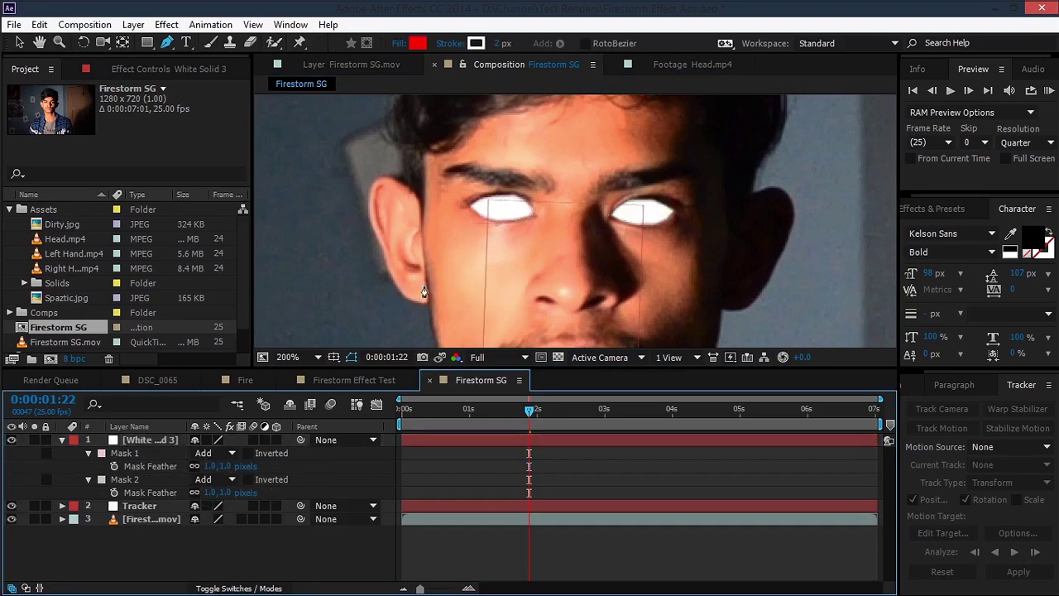
key(v)
click(62, 441)
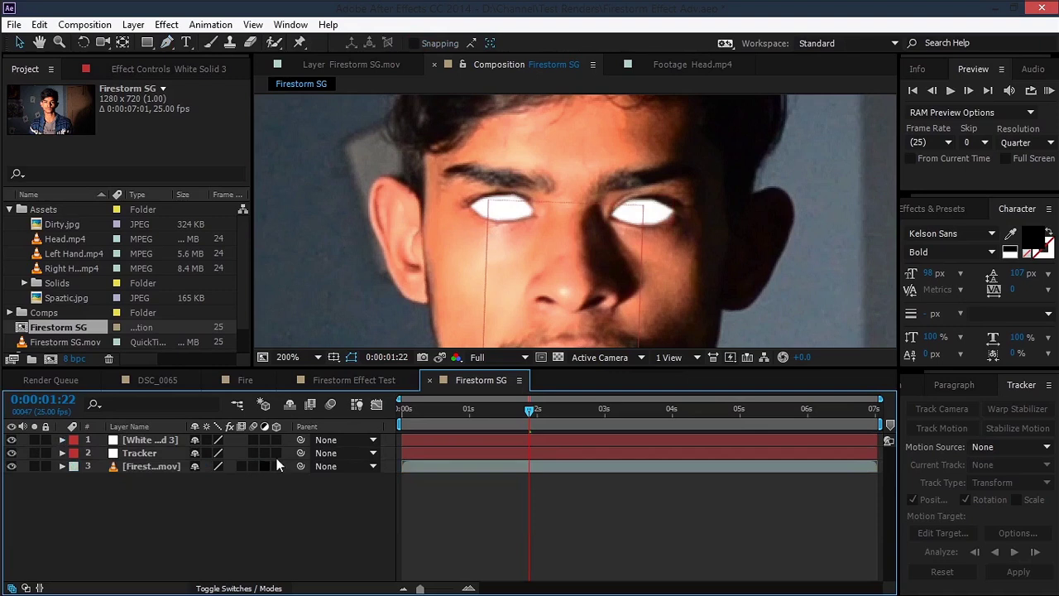
Step: Parent the white solid to the Tracker null and scrub back to 0:00:01:08 to check that the eyes follow the face
drag(299, 440, 156, 455)
key(comma)
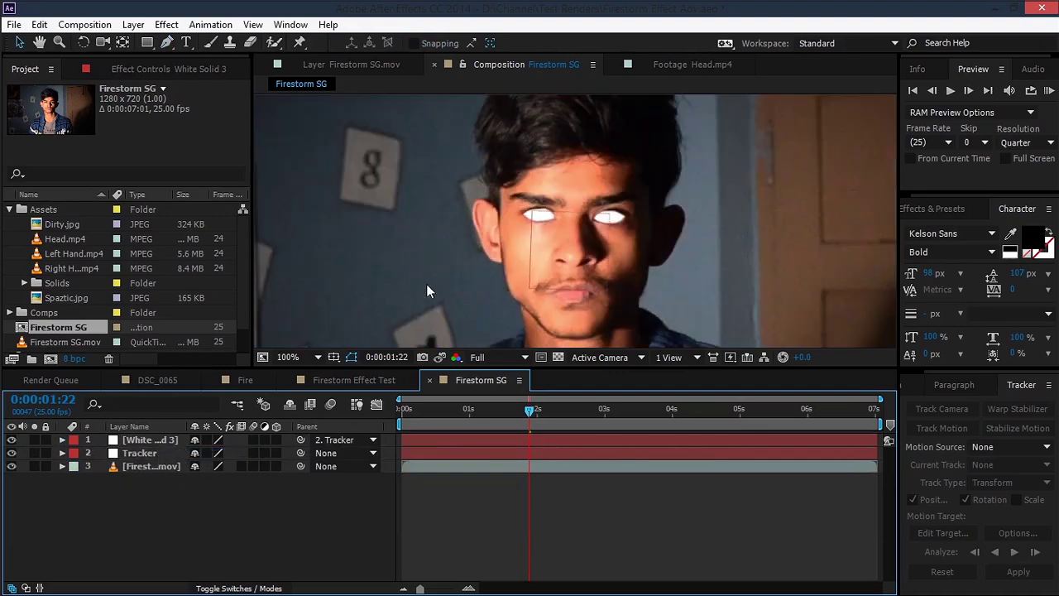
drag(545, 414, 495, 444)
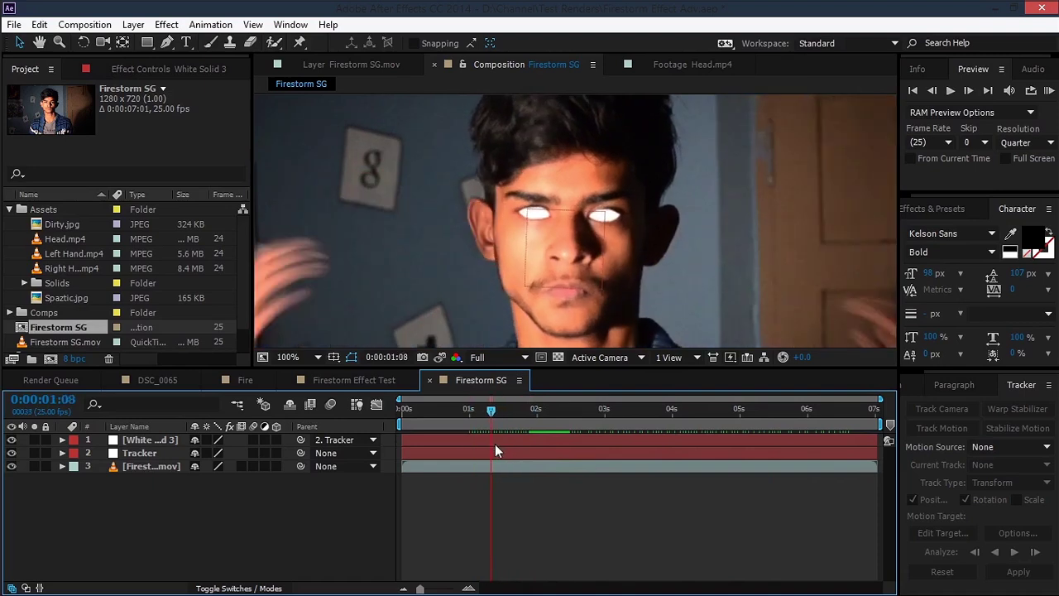
Step: Keyframe the white solid's Opacity to fade in from 0% at 0:00:01:09 to 100% a few frames further on
click(166, 442)
key(t)
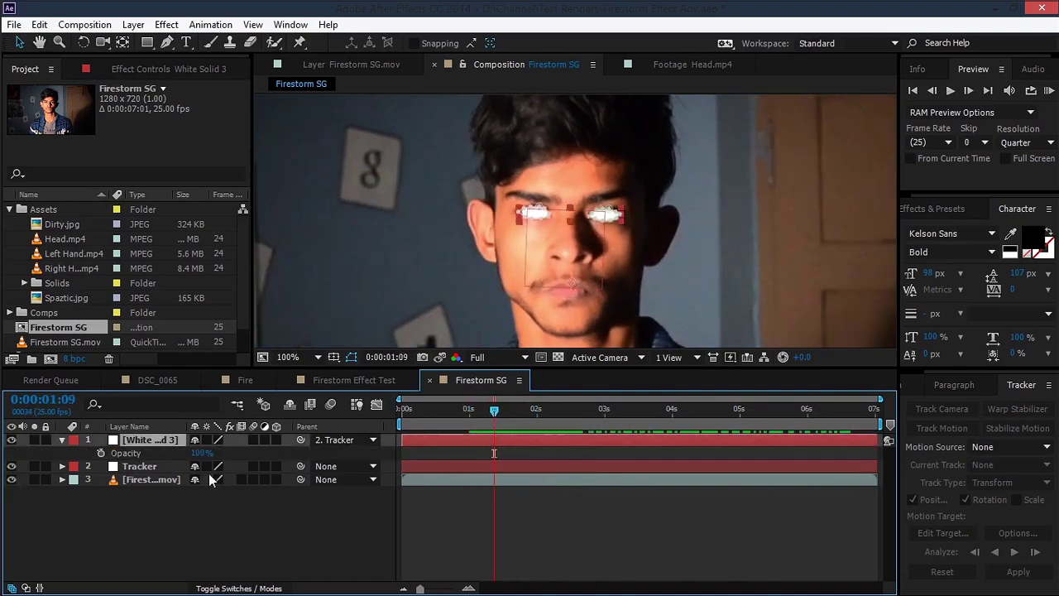
click(100, 453)
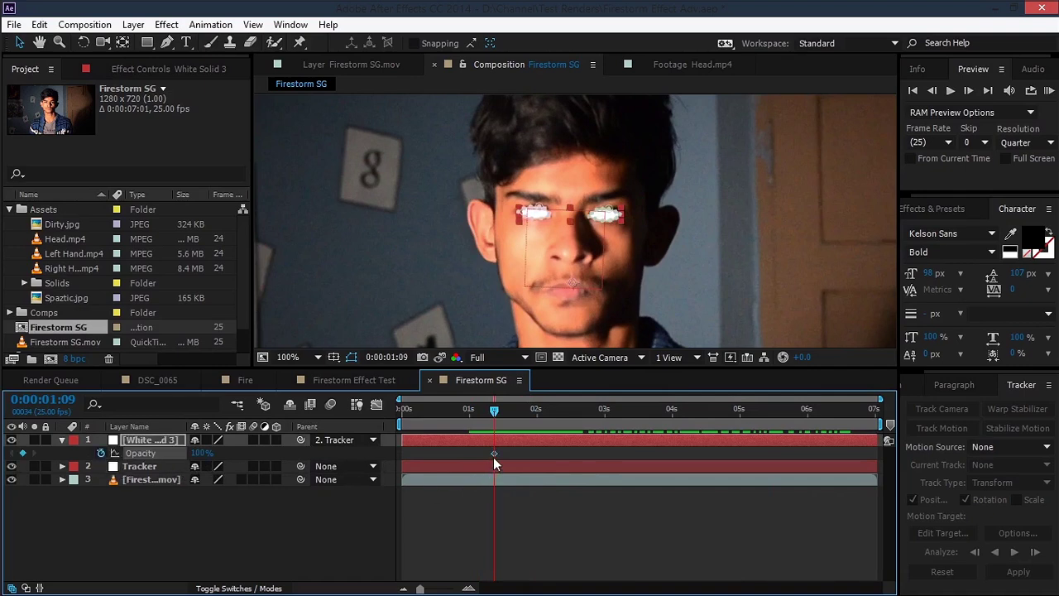
drag(500, 456, 501, 455)
drag(195, 454, 76, 466)
click(154, 516)
Step: Move the 100% Opacity keyframe one frame earlier, collapse the layer and scrub to 0:00:01:20 to check the glowing eyes
mouse_move(492, 413)
mouse_down()
mouse_move(508, 420)
mouse_move(493, 426)
mouse_up()
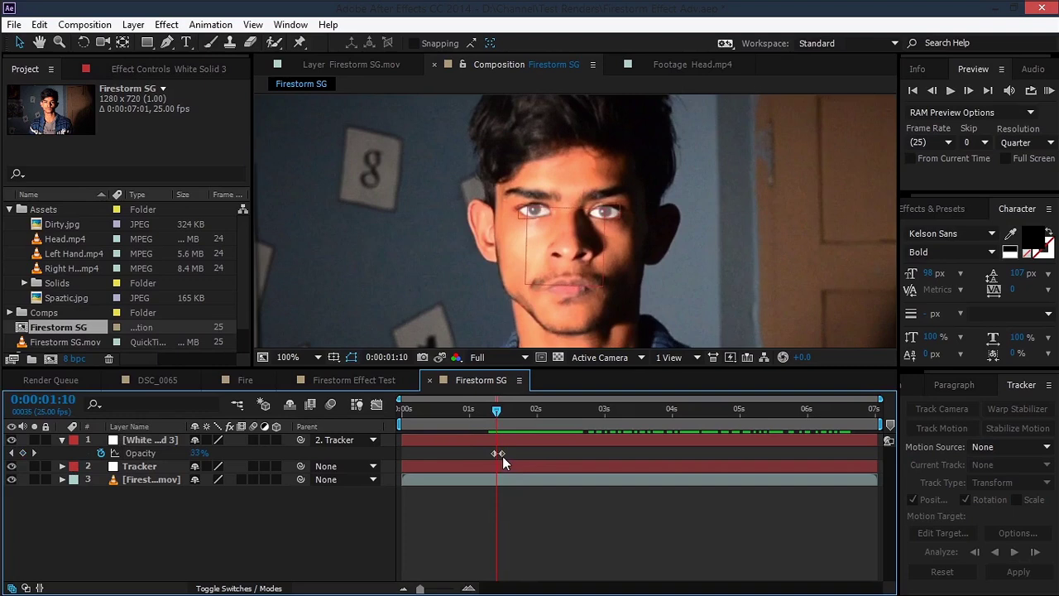
click(501, 454)
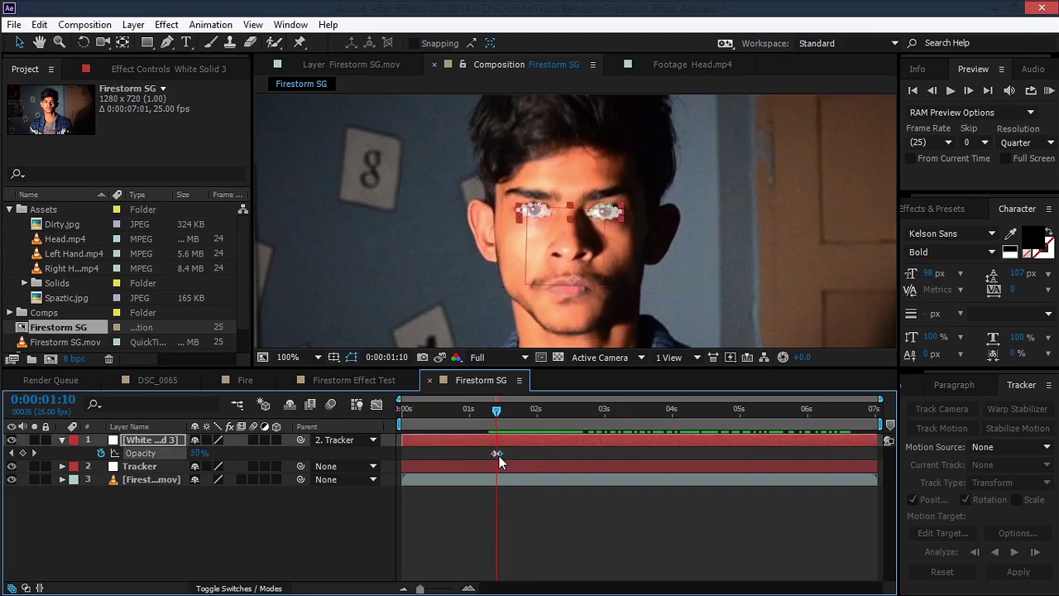
drag(485, 414, 626, 438)
click(479, 452)
click(478, 415)
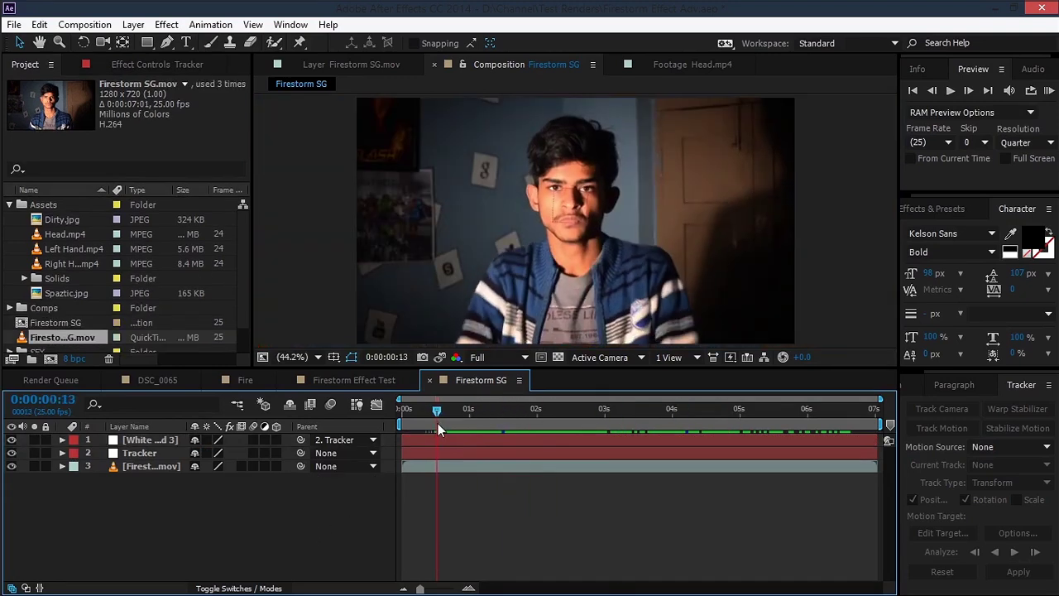
drag(438, 423, 524, 416)
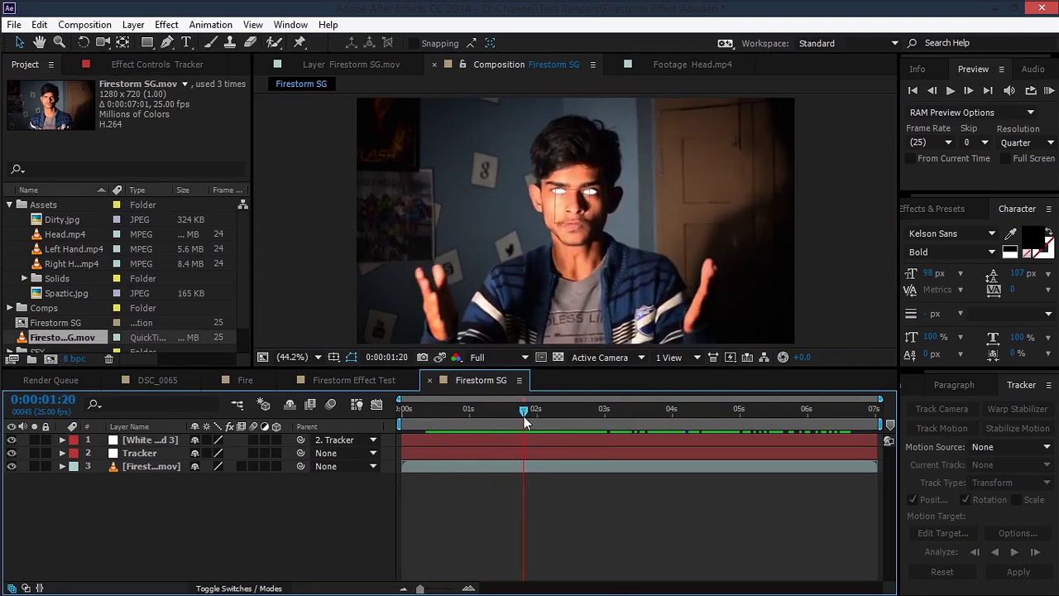
Step: Add Head.mp4 as the top layer of the Firestorm SG composition and shift its flame over the actor's head
click(70, 237)
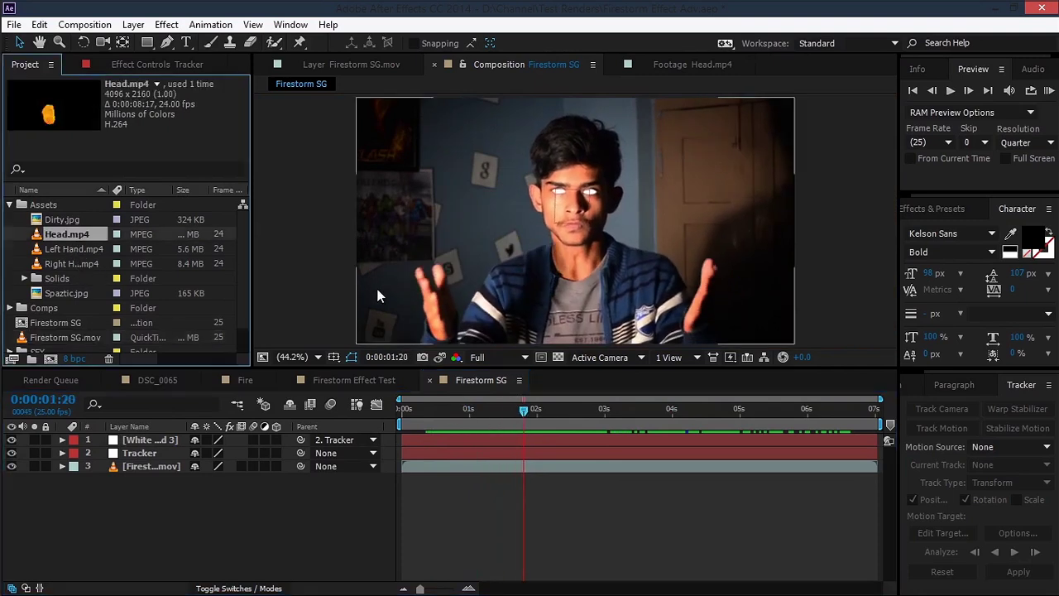
drag(63, 240, 136, 435)
drag(464, 327, 509, 204)
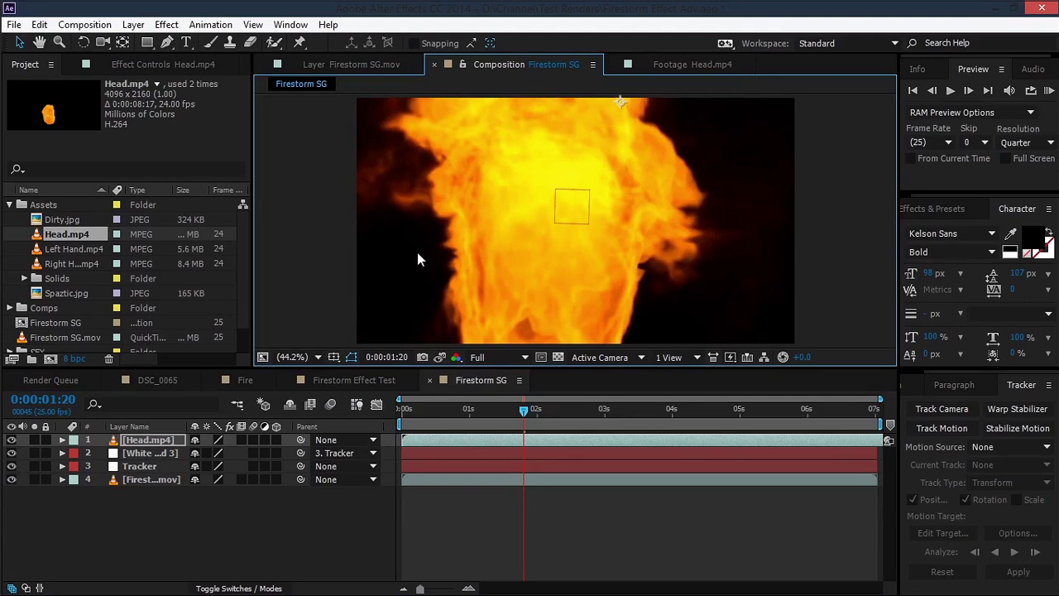
Step: Apply VC Color Vibrance to the Head.mp4 layer, set Vibrance to 0 and turn Matte Alpha on
key(F3)
key(ctrl+space)
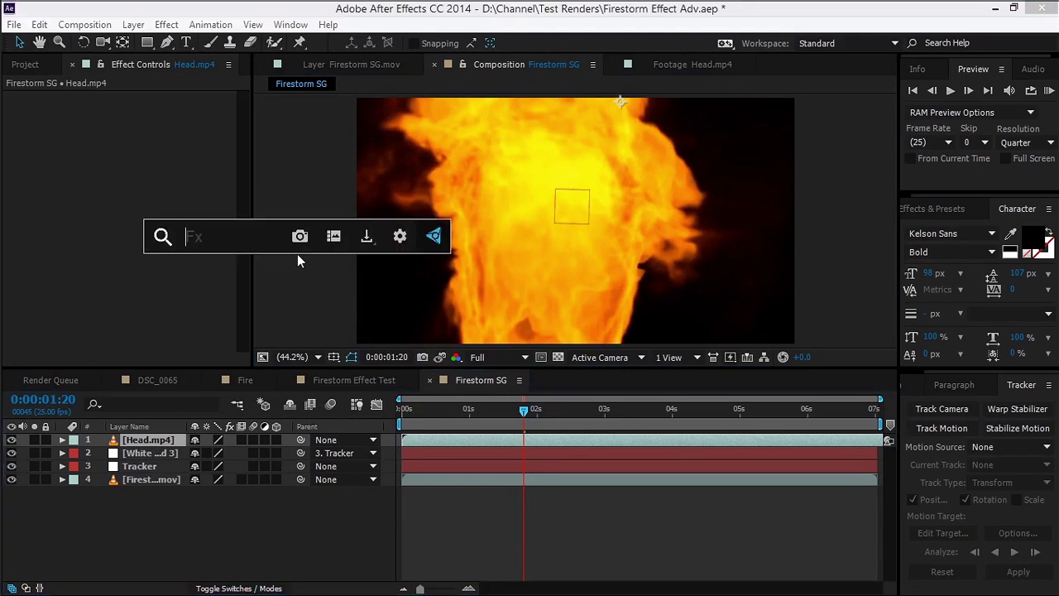
text(color v)
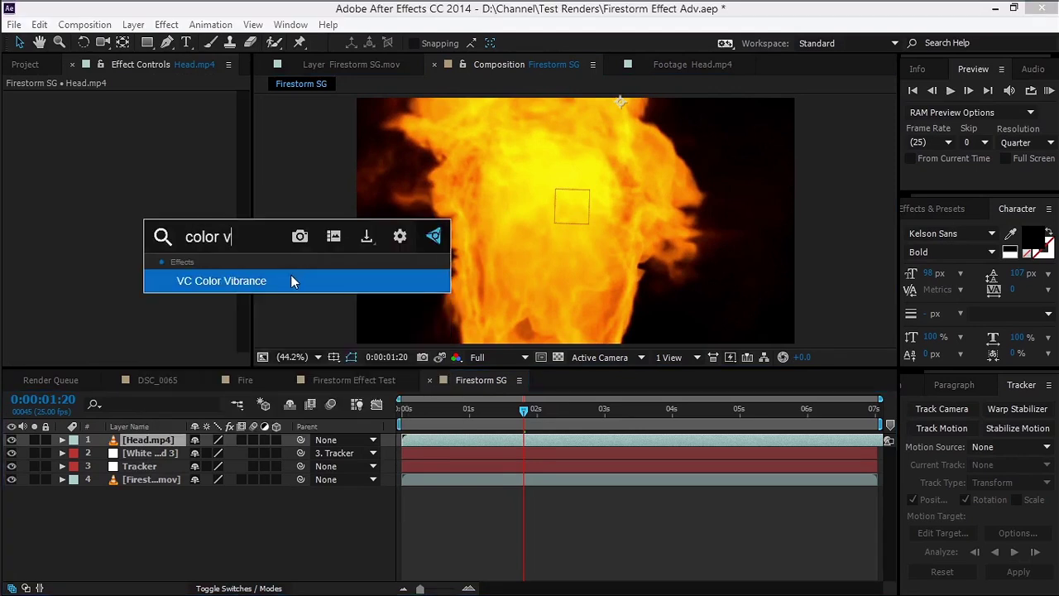
click(291, 279)
drag(97, 127, 51, 129)
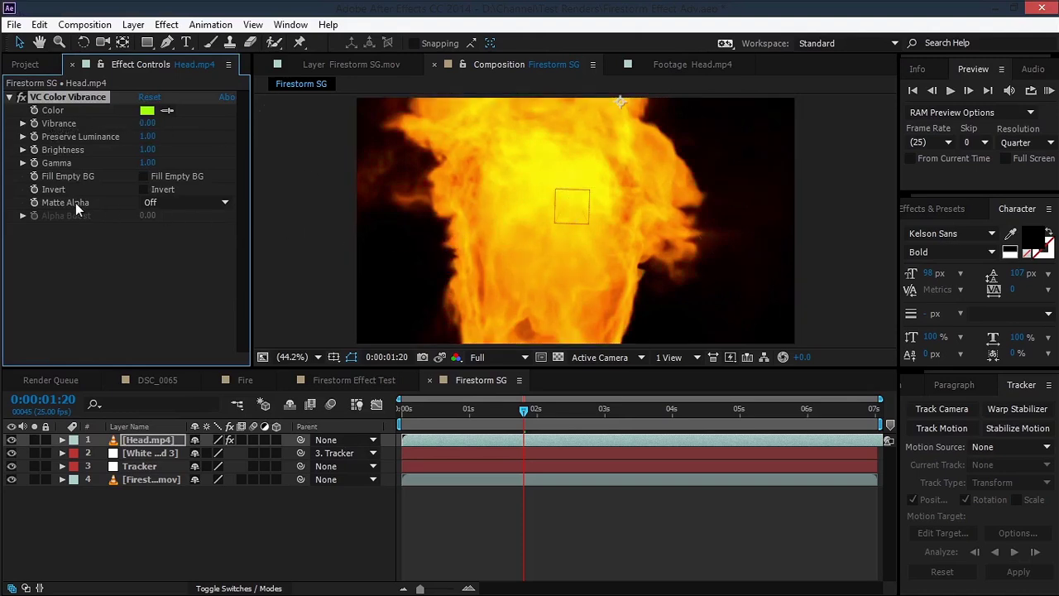
click(187, 203)
click(189, 245)
Step: Shrink the Head.mp4 layer to about half size and align its flame with the actor's head
scroll(506, 220, down, 2)
scroll(527, 265, up, 2)
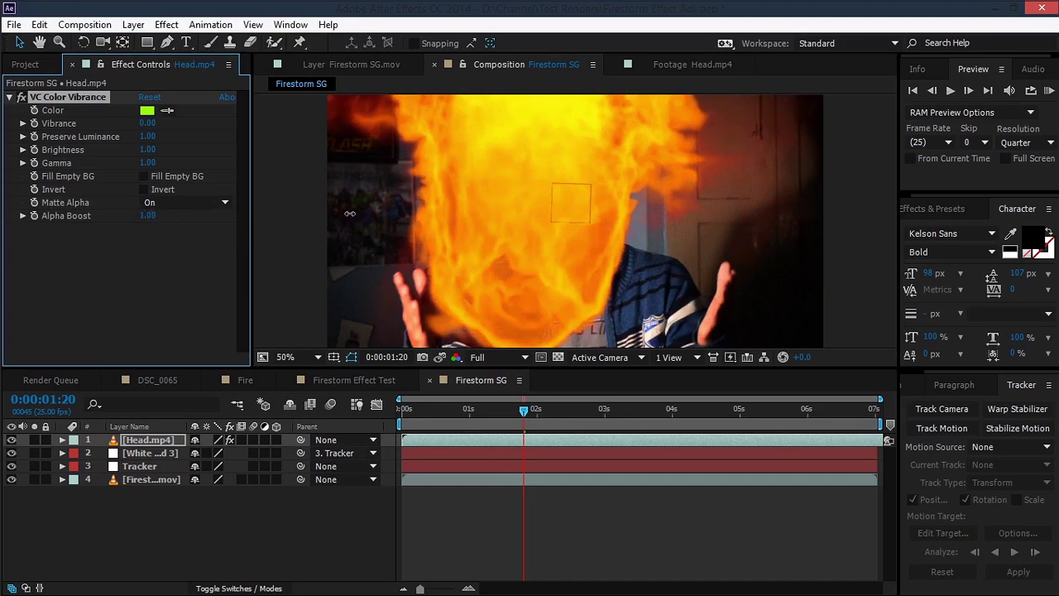
scroll(570, 233, down, 1)
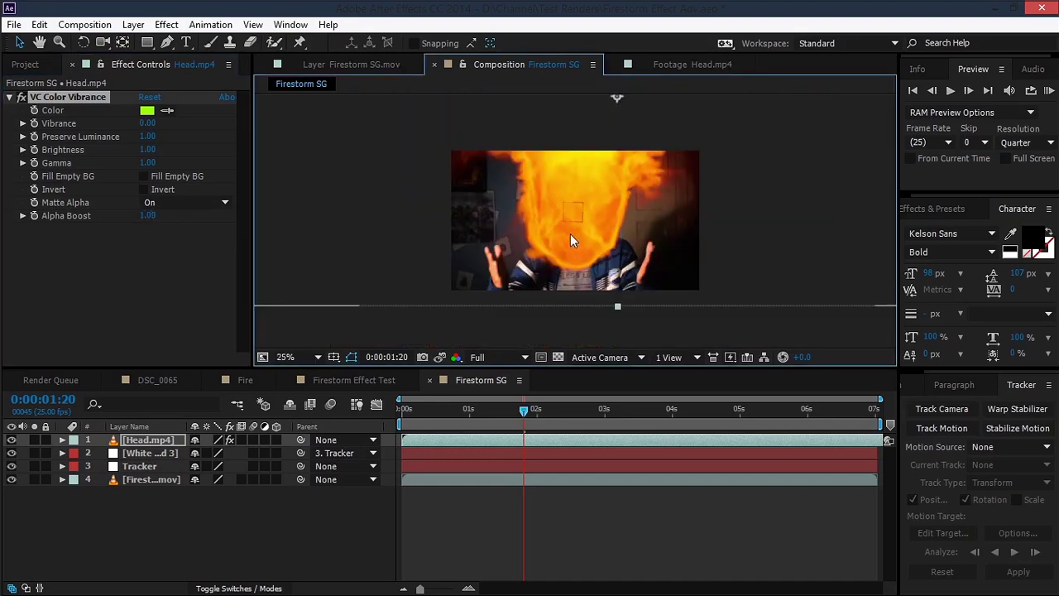
scroll(745, 278, down, 3)
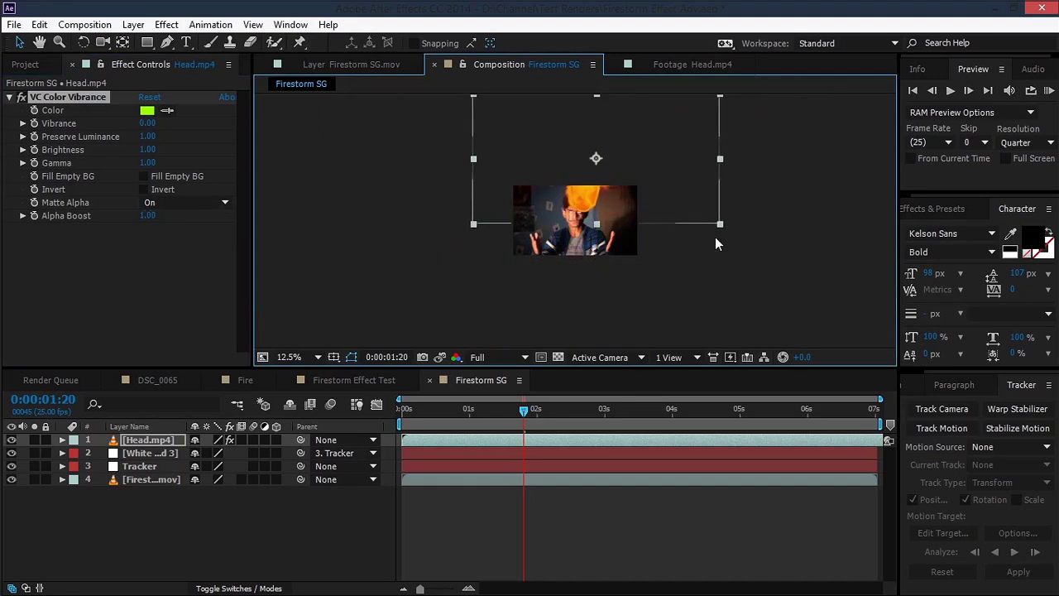
scroll(638, 241, up, 2)
scroll(638, 247, up, 1)
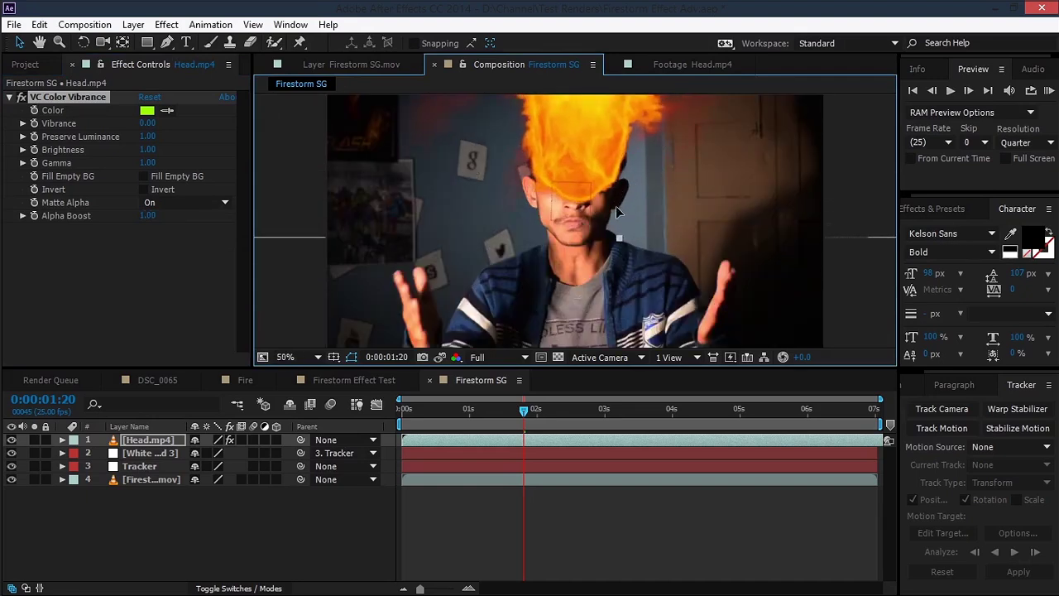
scroll(619, 252, down, 1)
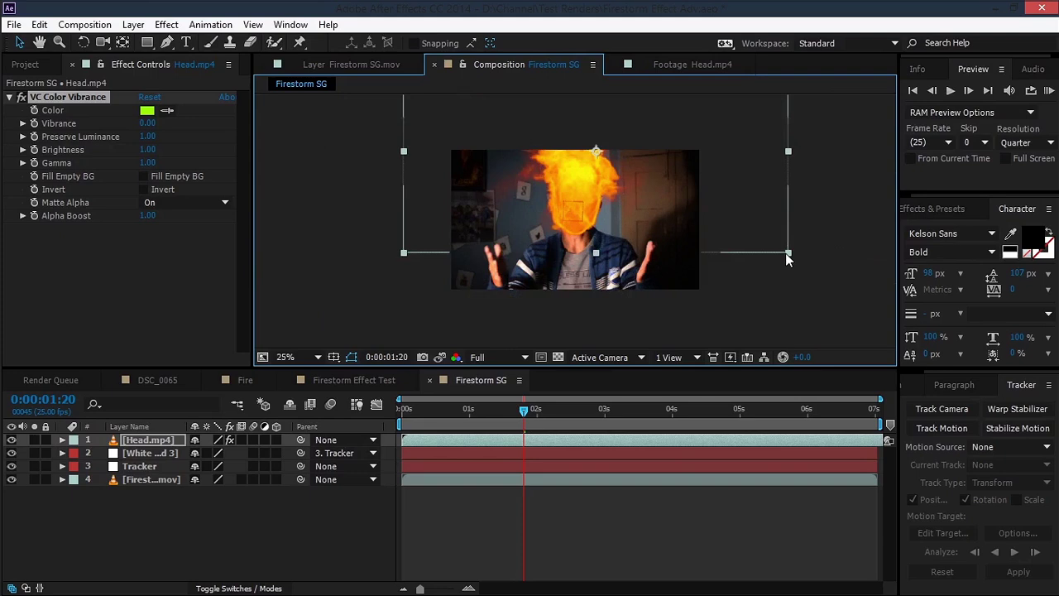
drag(791, 255, 798, 258)
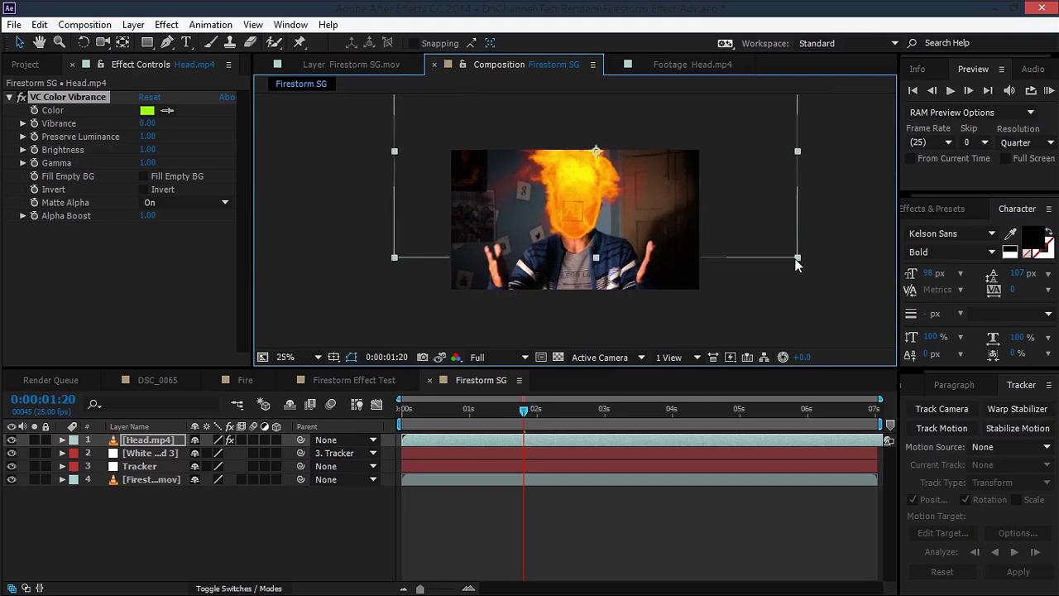
scroll(748, 258, up, 1)
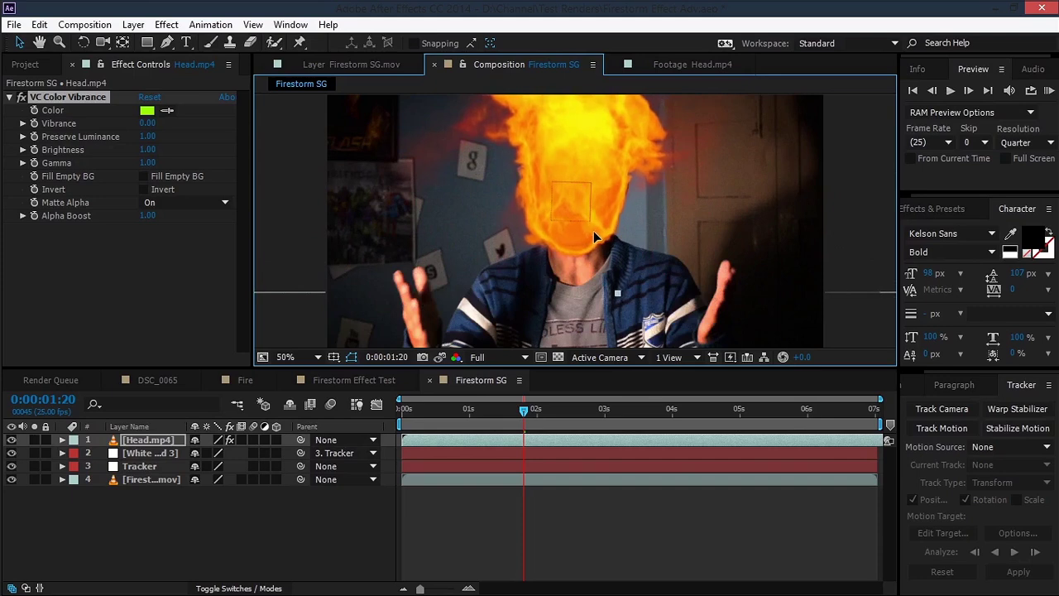
Step: Set the Head.mp4 layer's Scale to 55% and fit the flame over the face
click(146, 439)
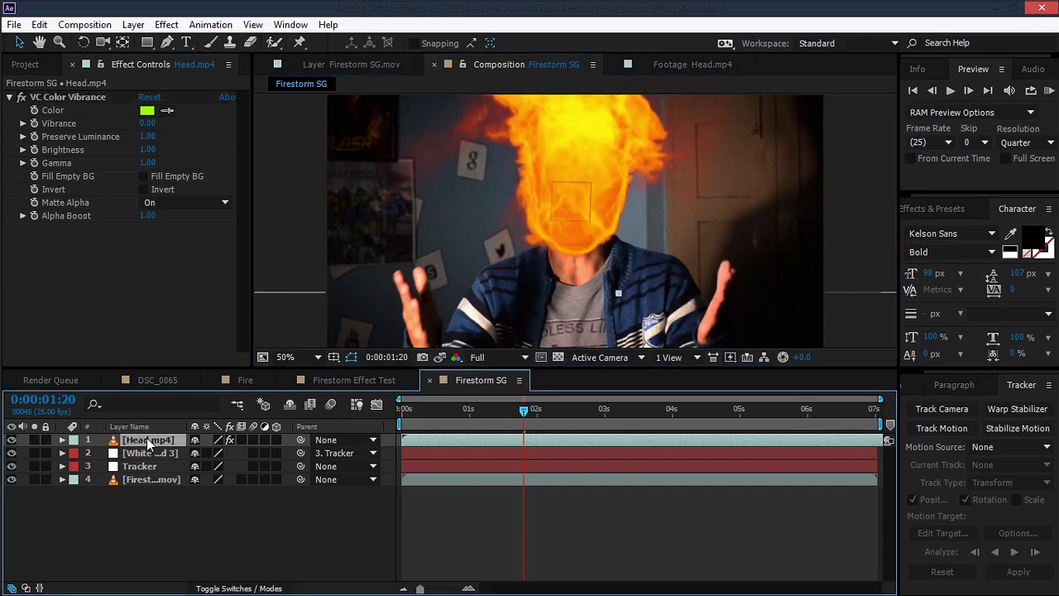
key(s)
click(210, 454)
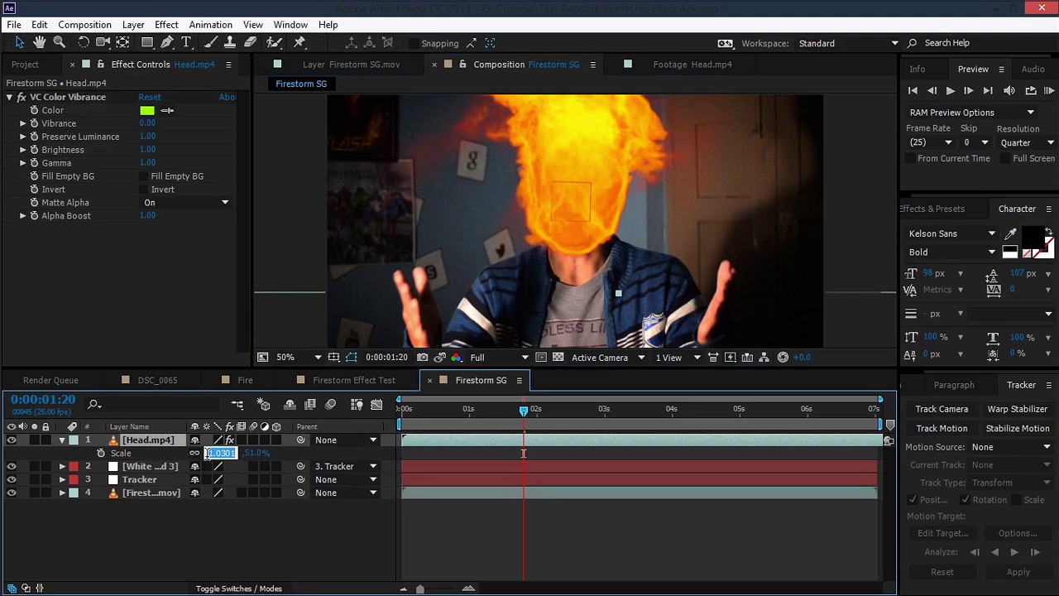
text(55)
key(Return)
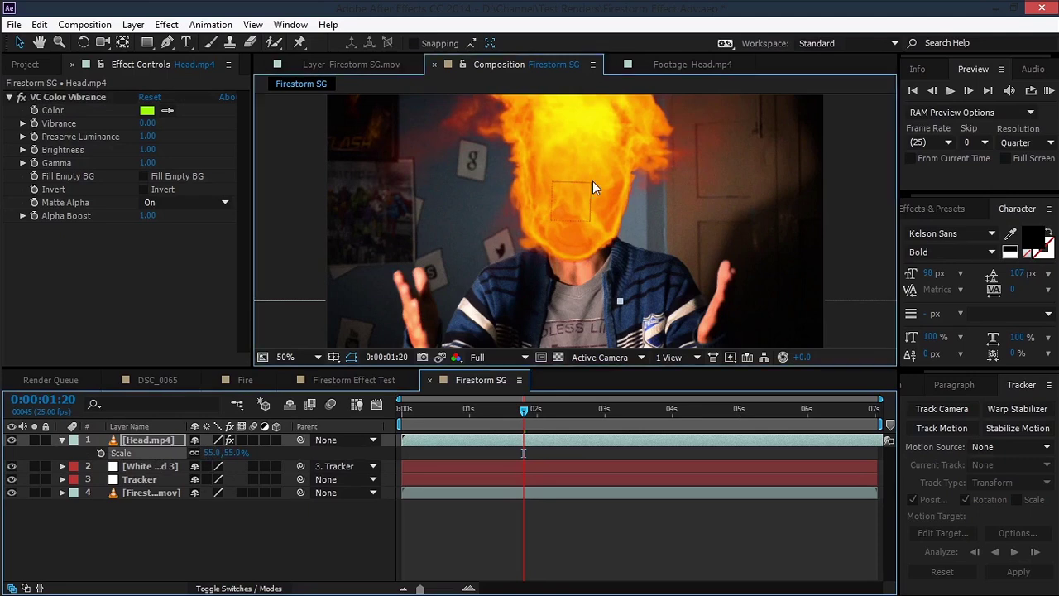
Step: Collapse the Scale property, activate the Pen tool and set the Head.mp4 layer's blending mode to Screen
key(s)
key(g)
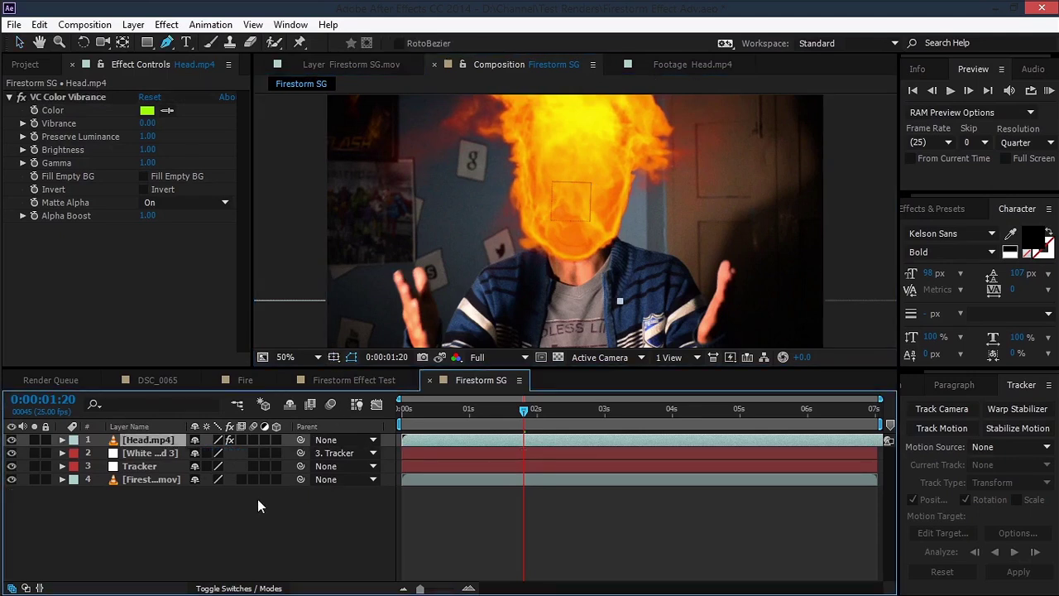
click(204, 586)
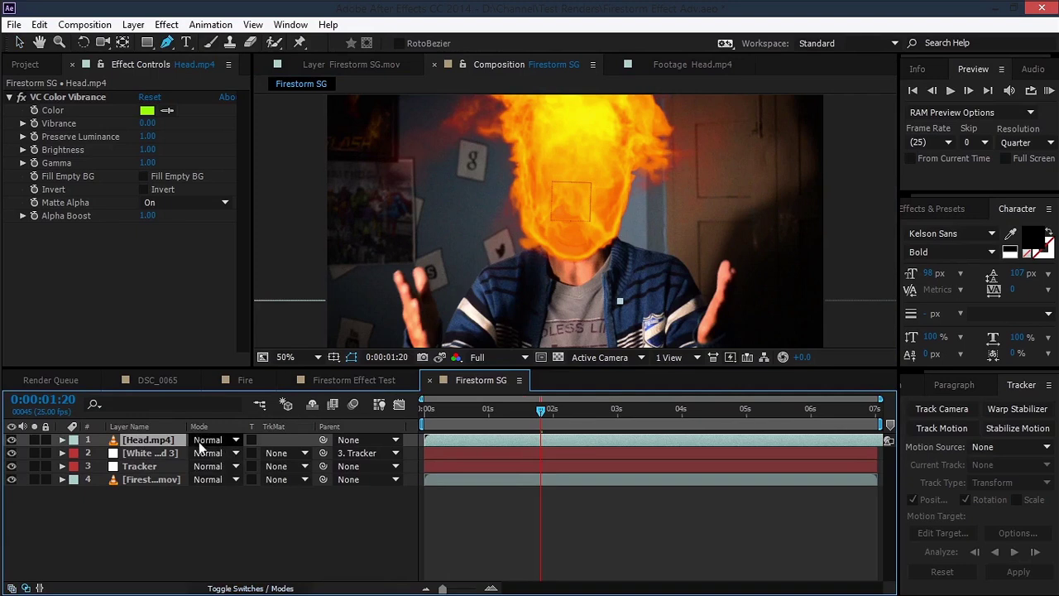
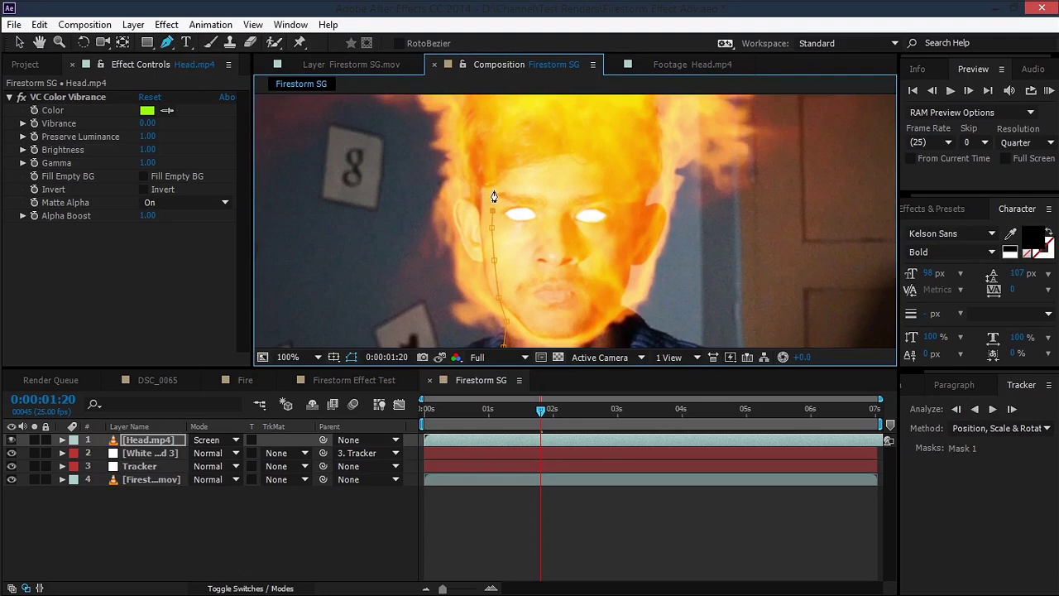
Step: Draw a closed Pen tool mask on the Head.mp4 layer around the actor's face and neck
click(593, 180)
scroll(619, 294, down, 3)
click(609, 291)
click(611, 317)
click(583, 334)
click(492, 322)
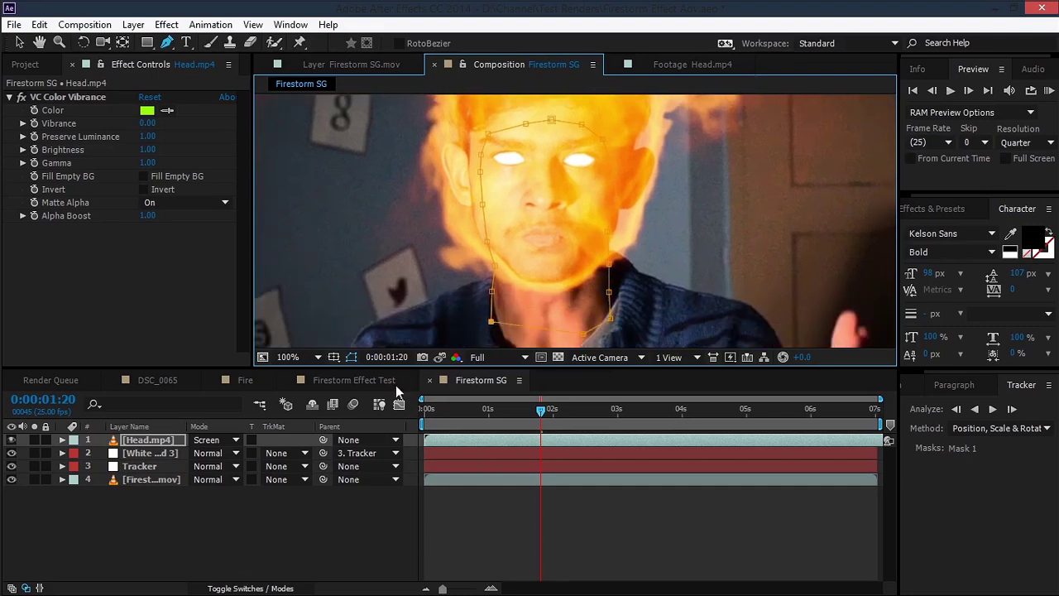
Step: Set the face mask on Head.mp4 to Subtract and its Mask Feather to 106 pixels
click(141, 439)
key(m)
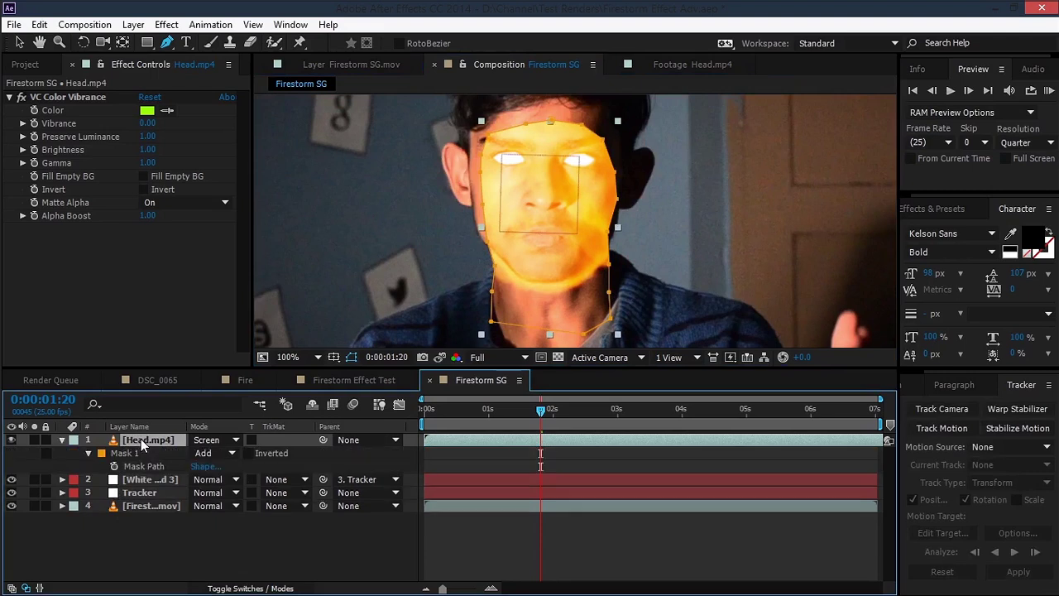
click(213, 456)
click(233, 503)
key(f)
drag(212, 466, 257, 468)
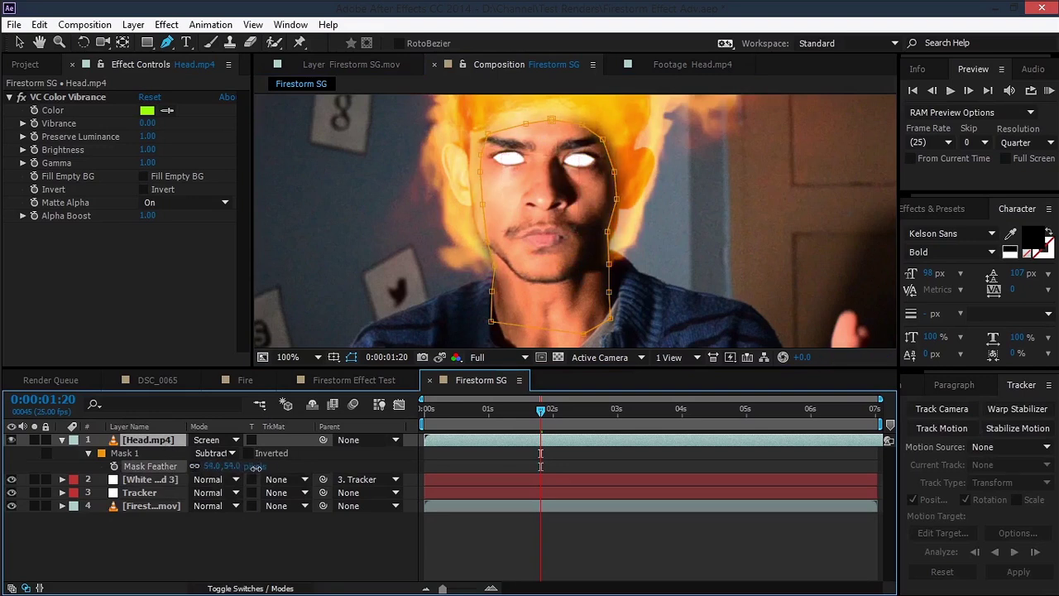
click(289, 467)
scroll(428, 283, down, 1)
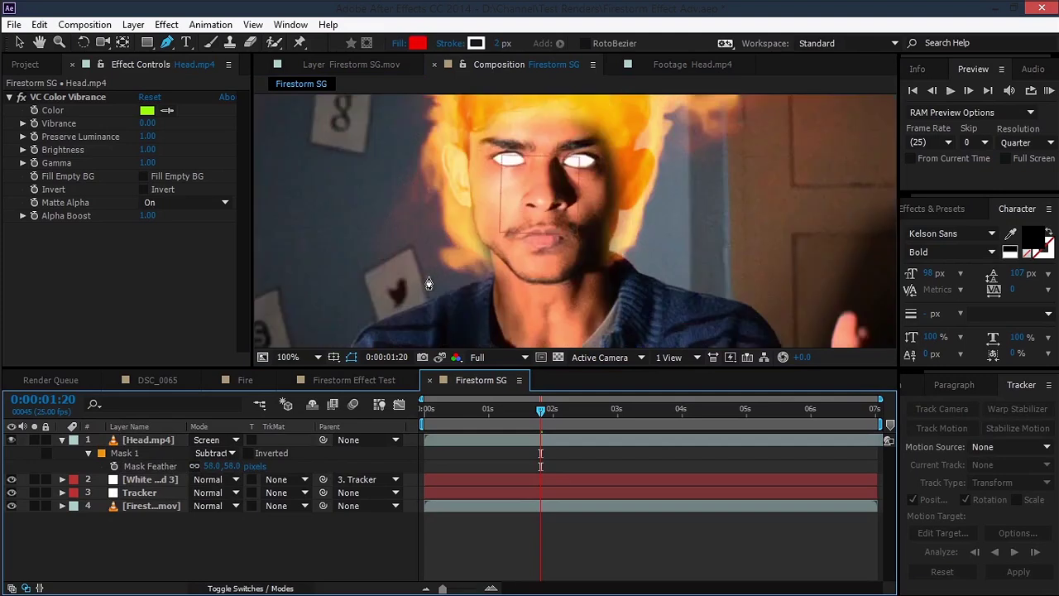
click(136, 441)
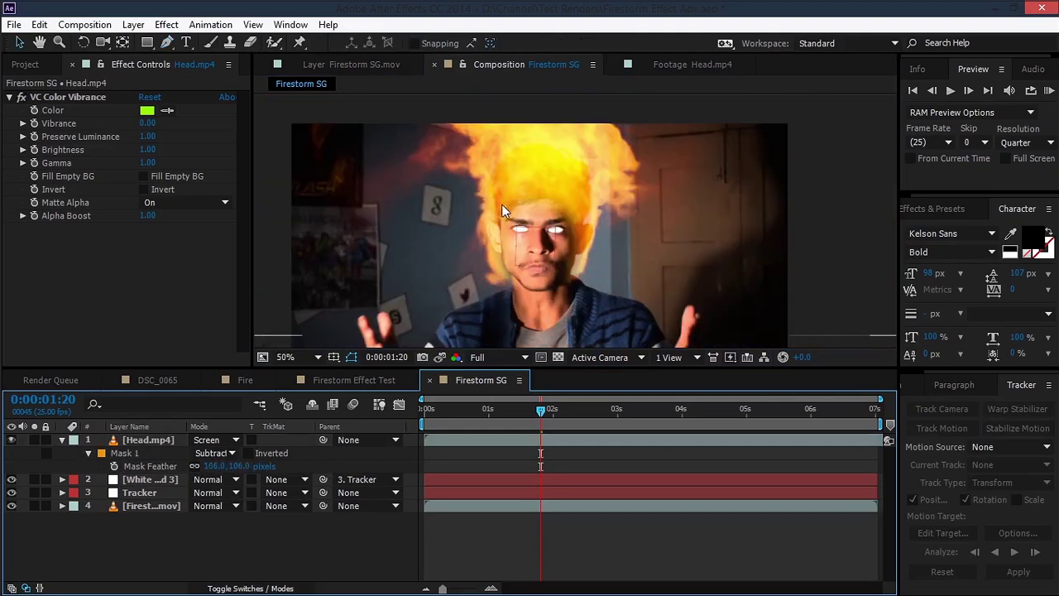
Step: Apply the Tint effect to the Head.mp4 layer and place it above VC Color Vibrance
click(151, 441)
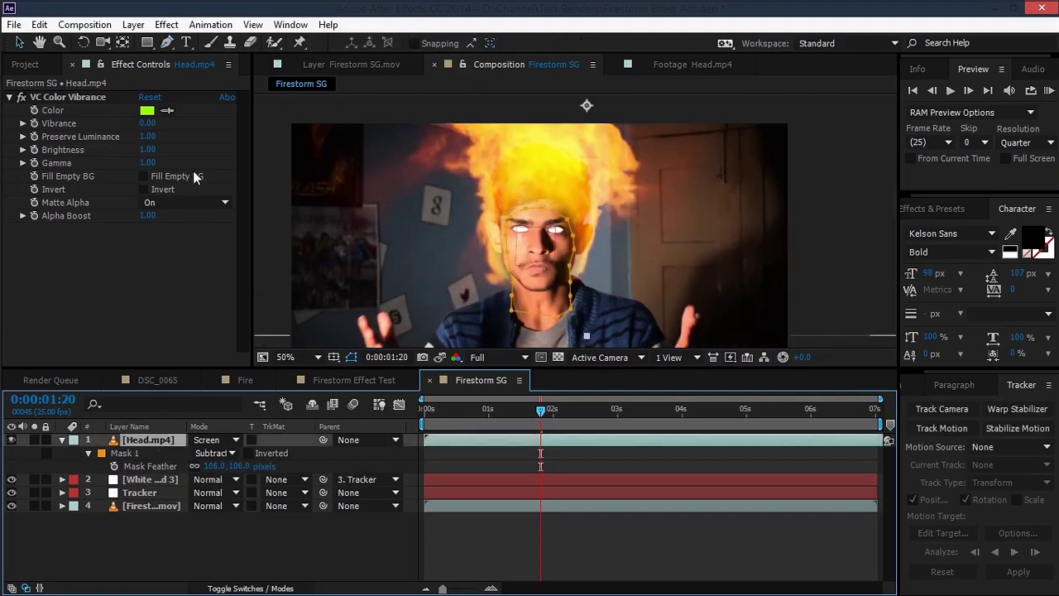
click(166, 24)
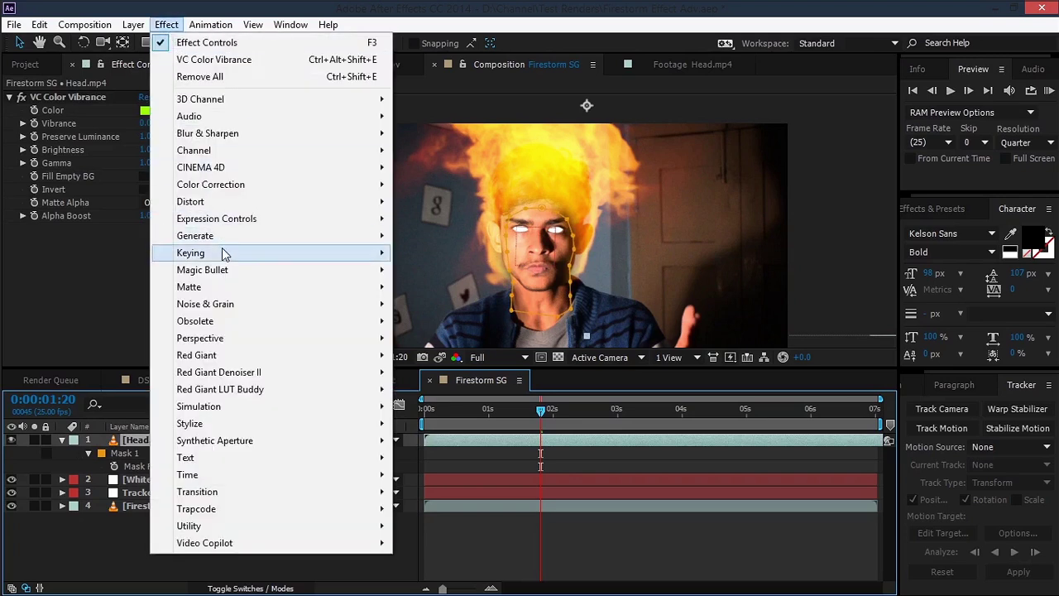
mouse_move(243, 192)
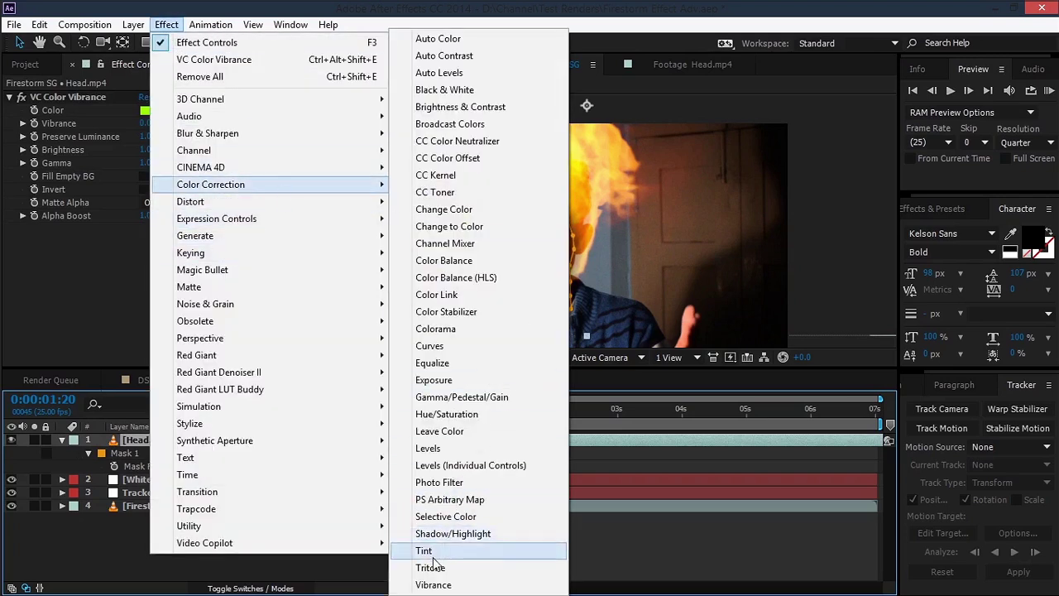
click(410, 500)
drag(46, 230, 70, 94)
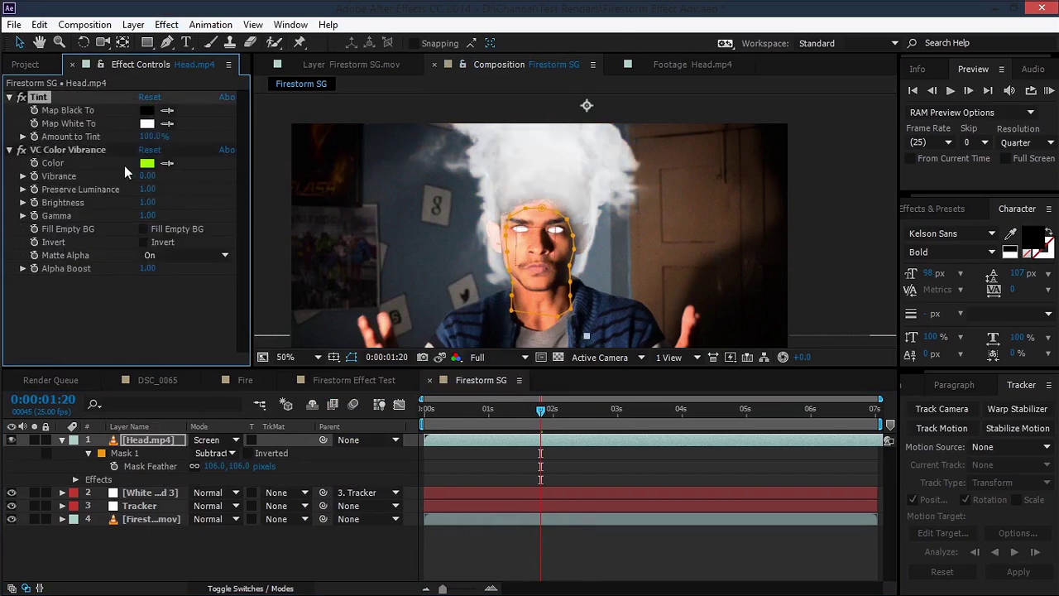
Step: Set the VC Color Vibrance color on the Head.mp4 layer to orange FFA23E
click(147, 163)
drag(493, 203, 249, 258)
drag(323, 435, 319, 452)
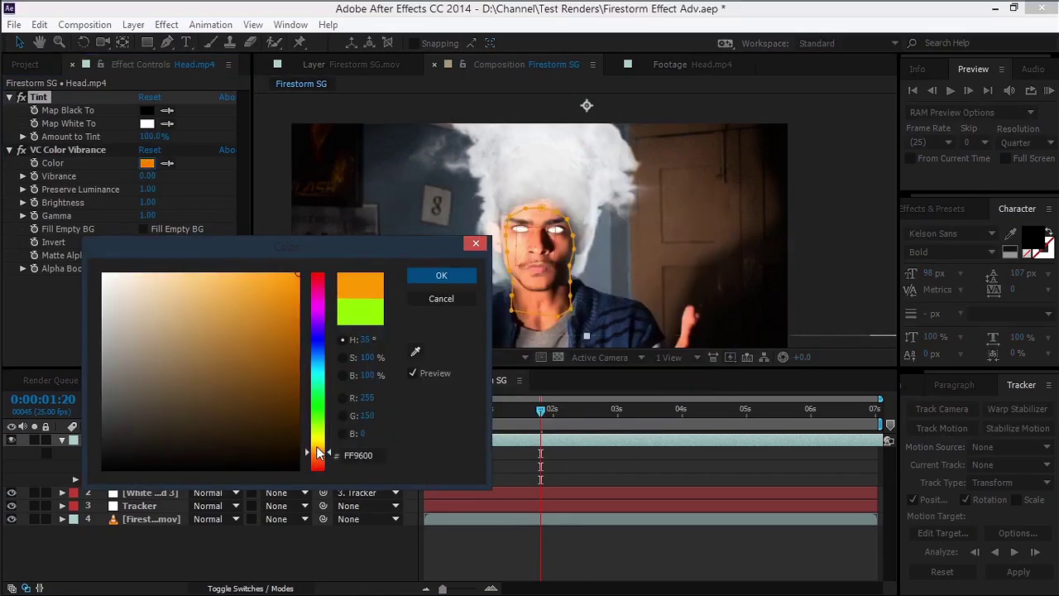
mouse_move(253, 287)
mouse_down()
mouse_move(250, 267)
mouse_move(253, 289)
mouse_up()
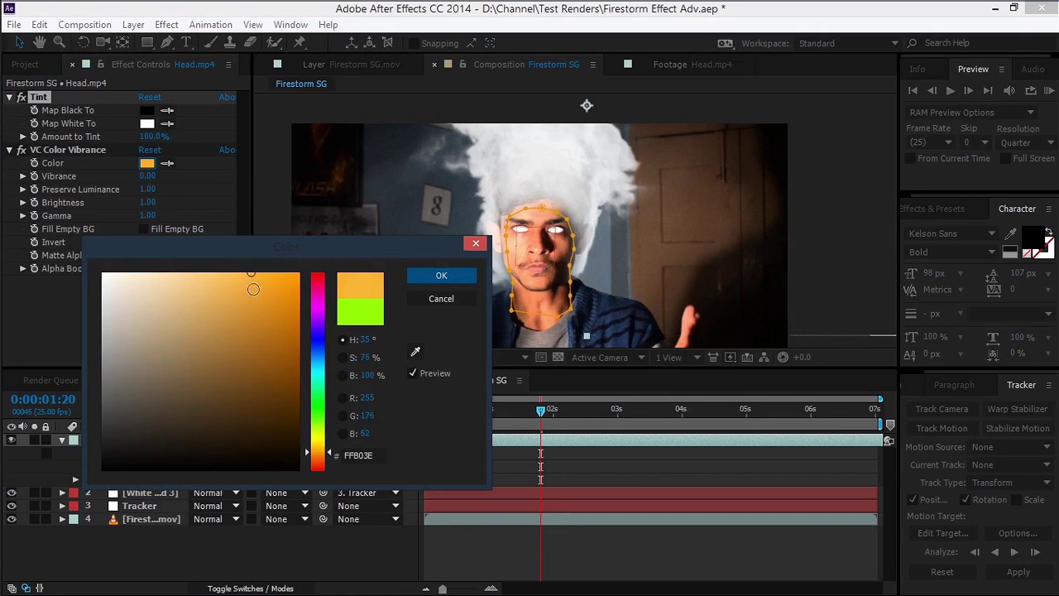
drag(324, 456, 317, 454)
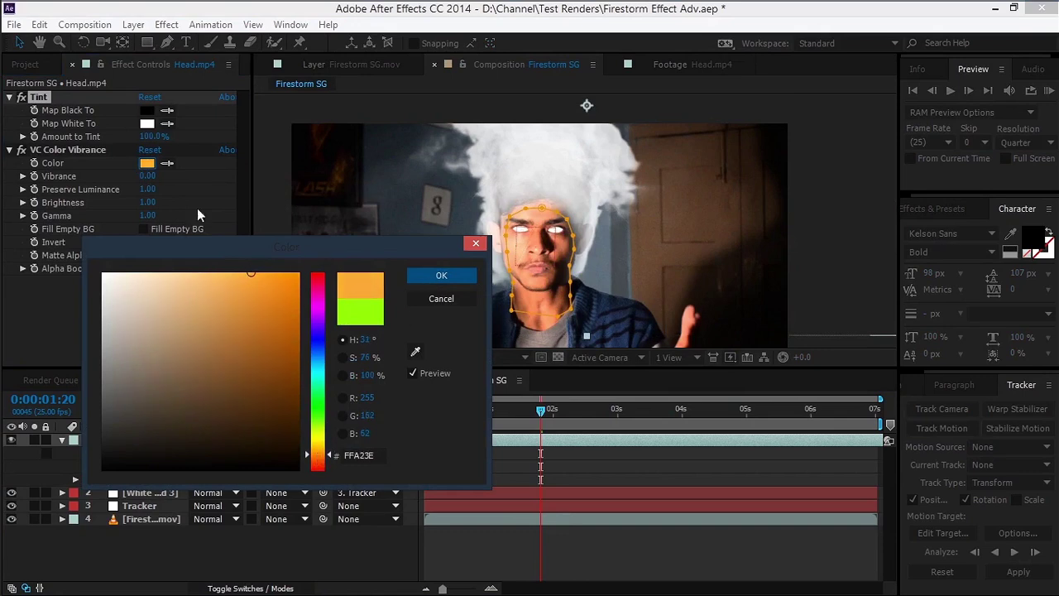
key(Return)
Step: Set VC Color Vibrance on Head.mp4 to Vibrance 1, Preserve Luminance 0.62 and Brightness 1.16
drag(147, 177, 176, 177)
click(151, 177)
text(1)
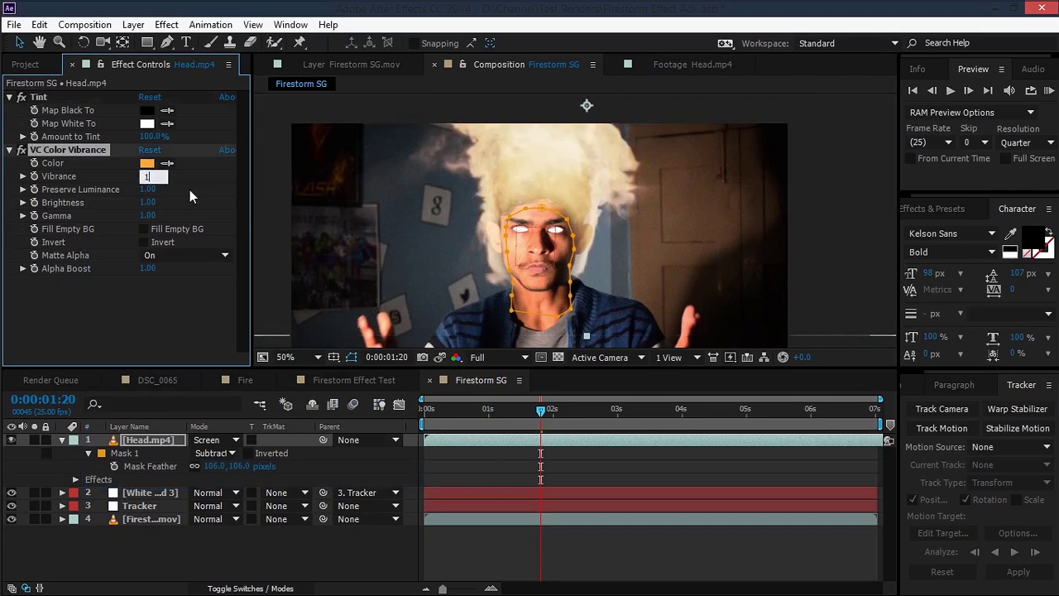
click(190, 193)
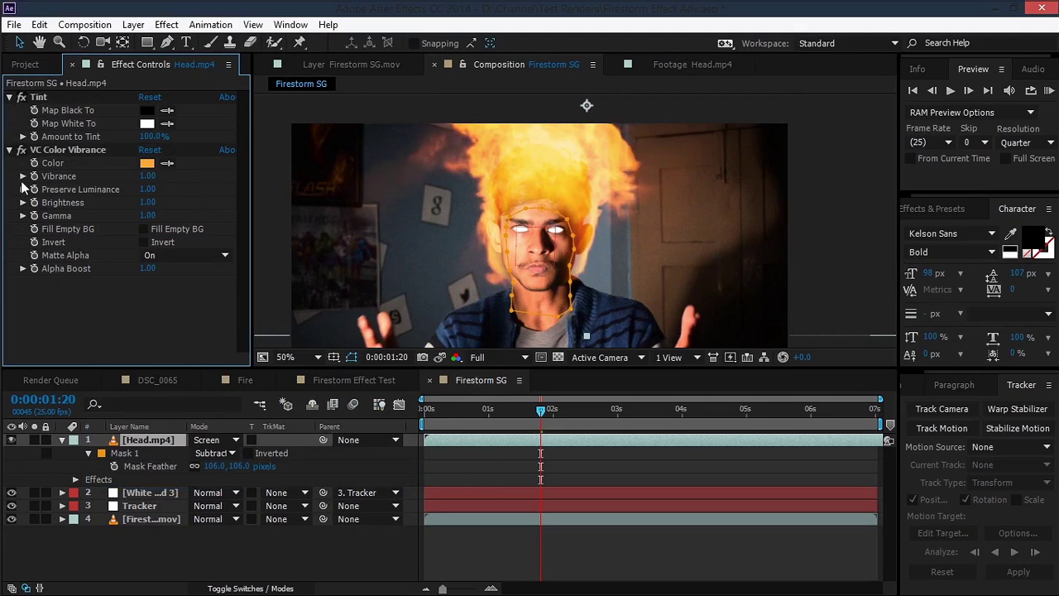
mouse_move(146, 194)
mouse_down()
mouse_move(123, 196)
mouse_move(160, 204)
mouse_up()
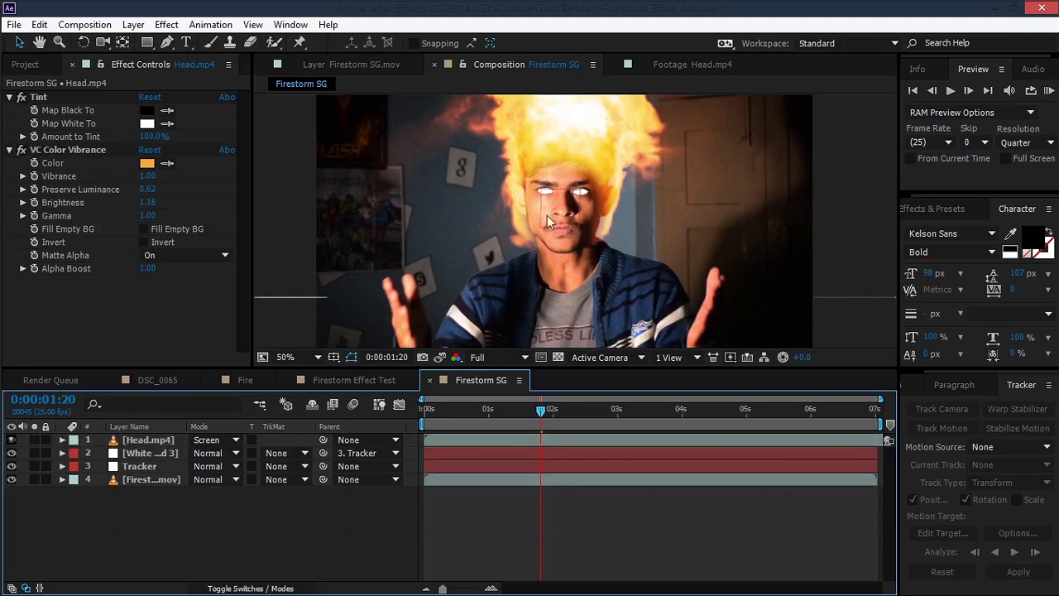
Step: Parent the Head.mp4 layer to the Tracker layer and check that the fire follows the head around 1 to 2 seconds
drag(324, 439, 174, 469)
drag(539, 413, 564, 414)
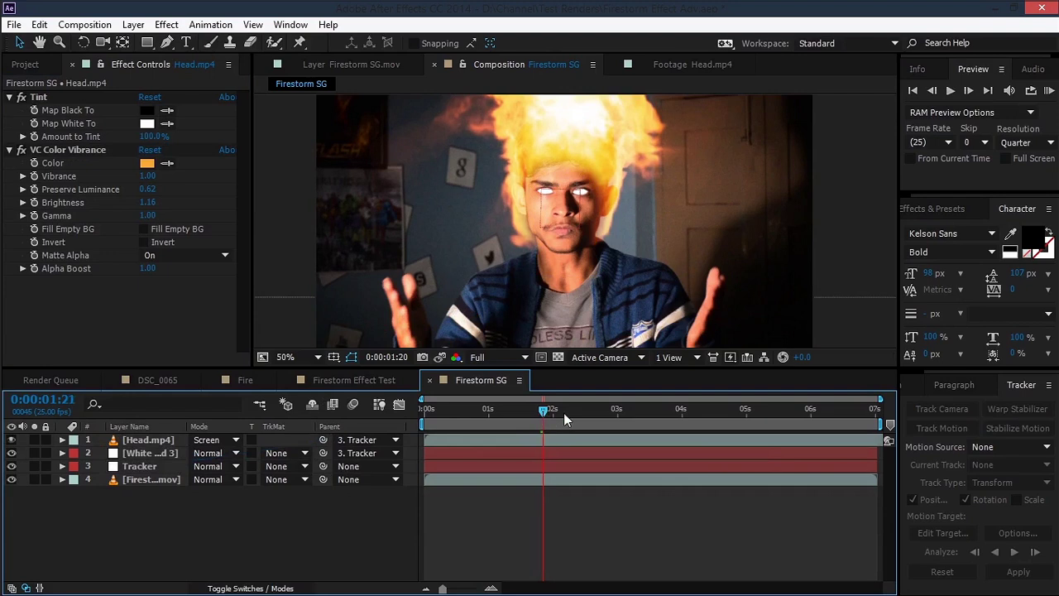
click(511, 414)
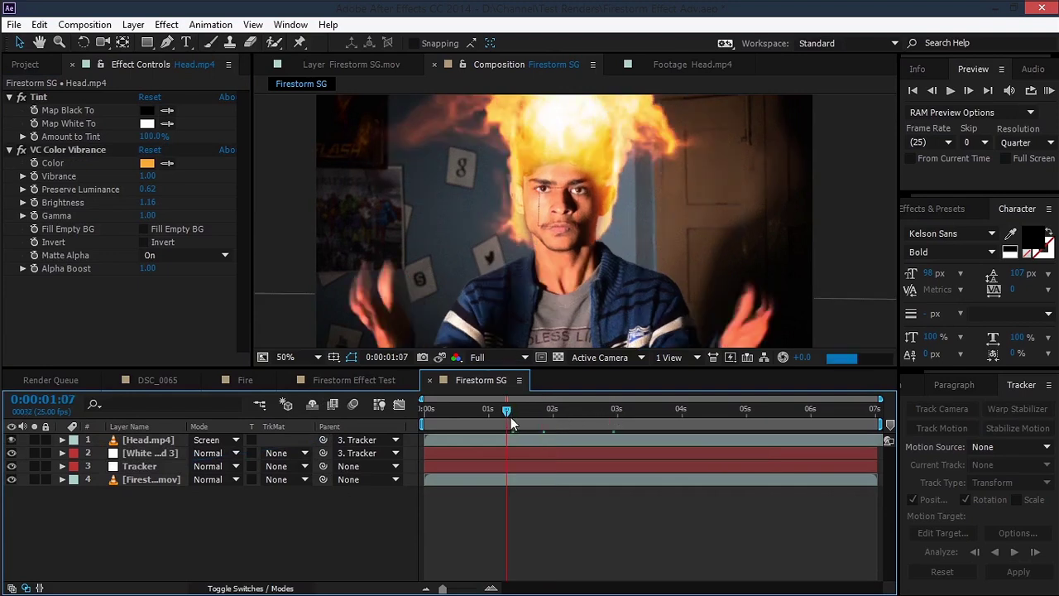
Step: Shift the Head.mp4 layer in time so the fire starts at about 1.4 seconds
drag(477, 441, 530, 418)
key(F2)
click(531, 440)
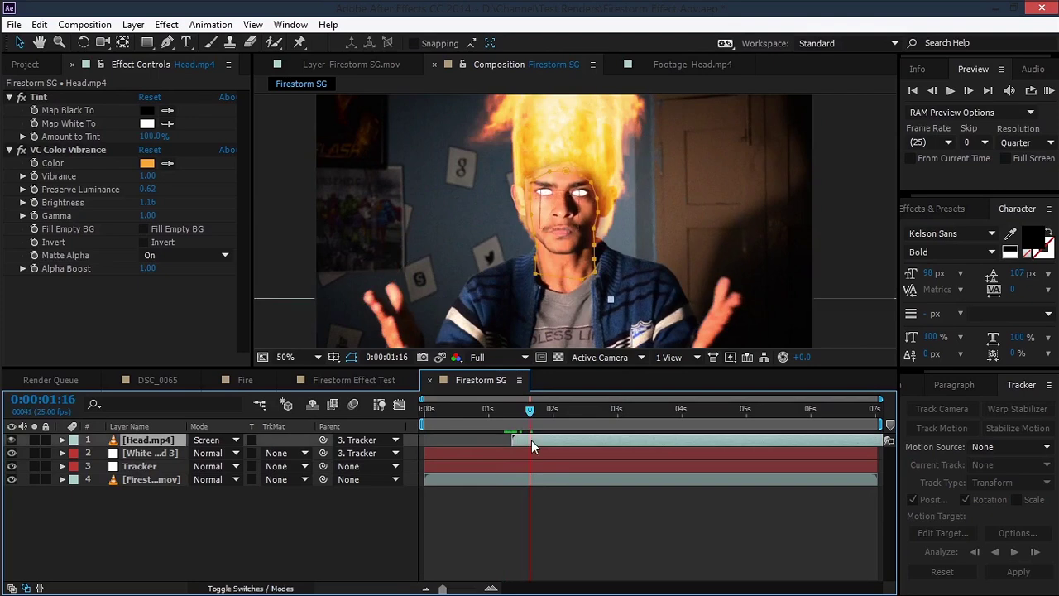
Step: Keyframe the Head.mp4 layer's Opacity at 100% at 0:00:01:16 and 0% at 0:00:01:12
key(t)
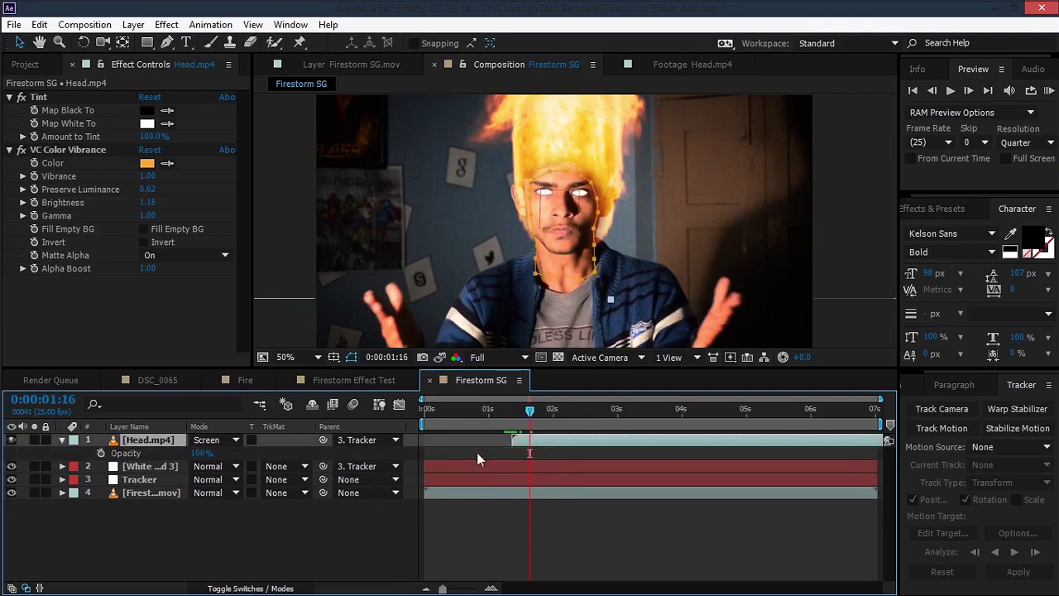
click(102, 451)
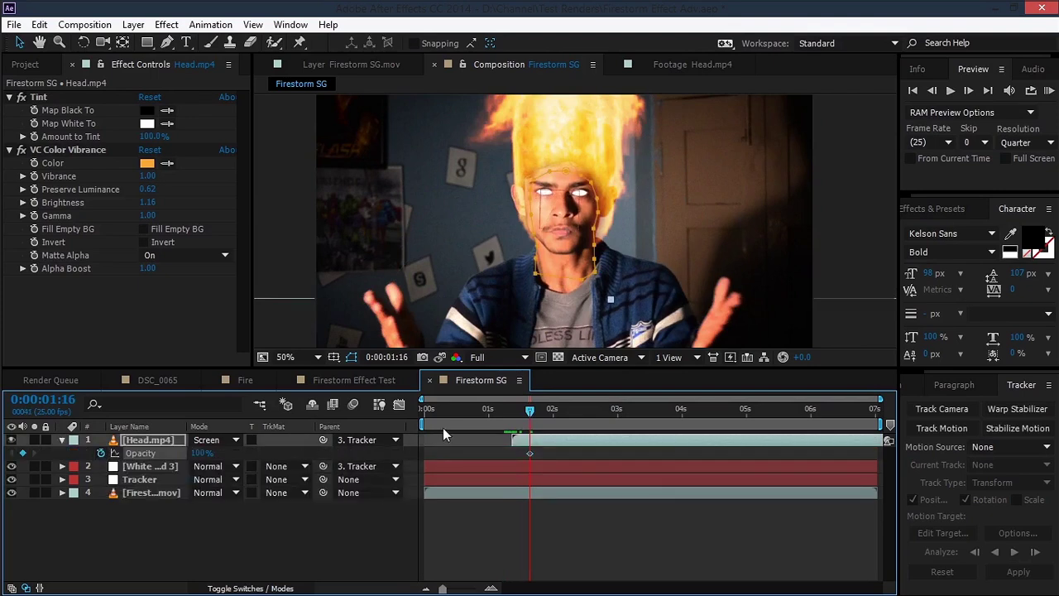
drag(530, 410, 521, 418)
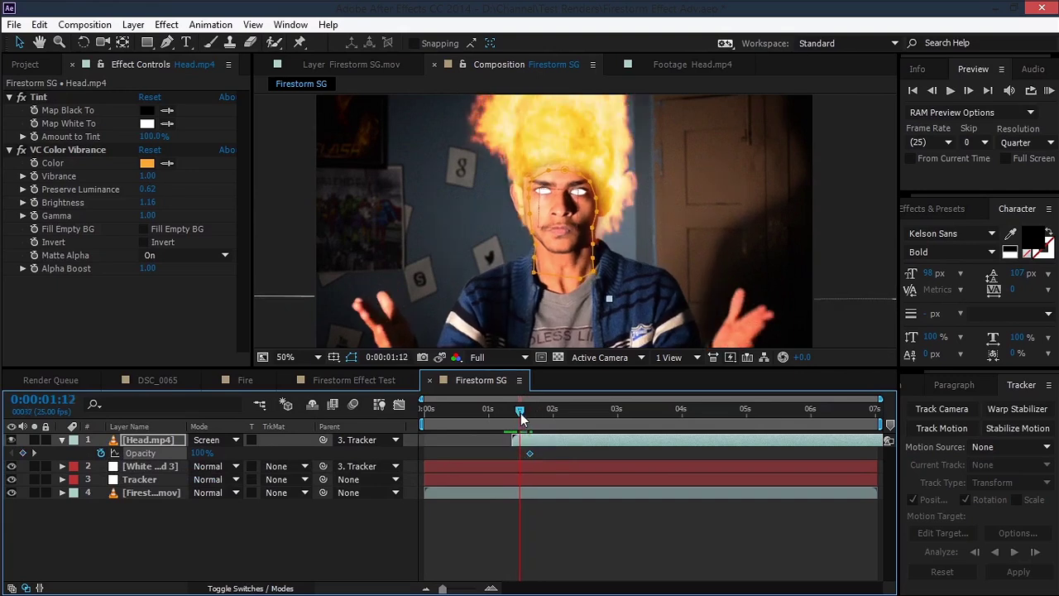
click(203, 453)
text(0)
key(Return)
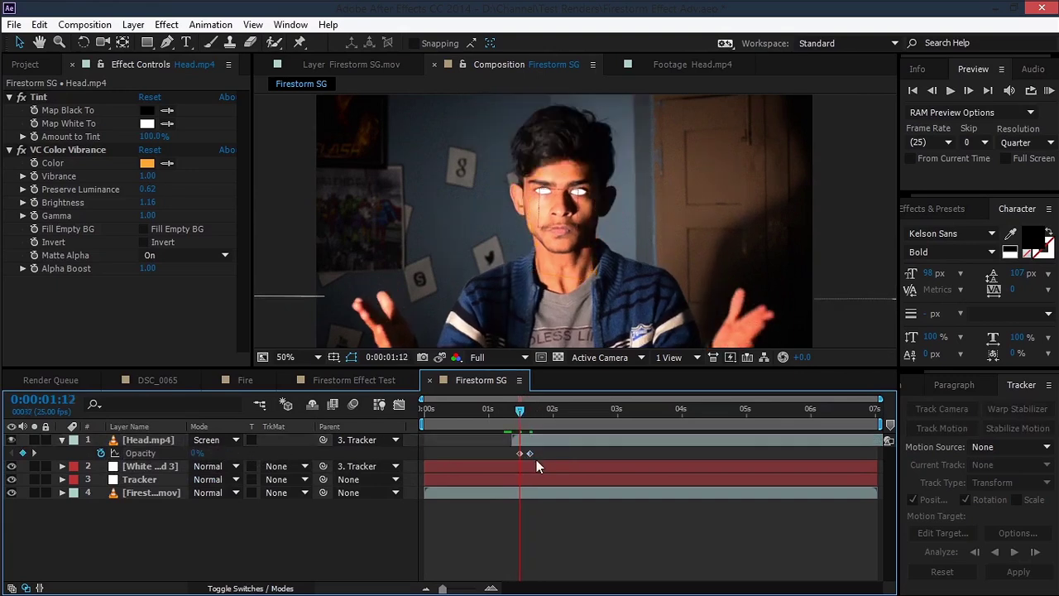
Step: Shift Head.mp4 and its Opacity keyframes slightly earlier, and bring the two keyframes closer together for a faster fade-in
drag(528, 454, 524, 456)
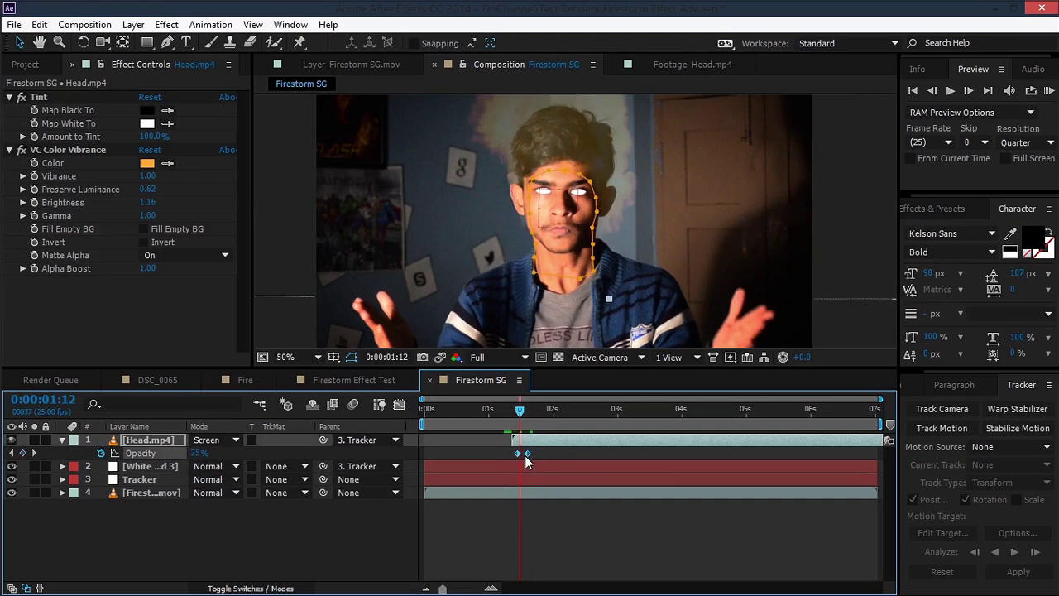
click(502, 411)
mouse_move(509, 414)
mouse_down()
mouse_move(525, 414)
mouse_move(519, 424)
mouse_up()
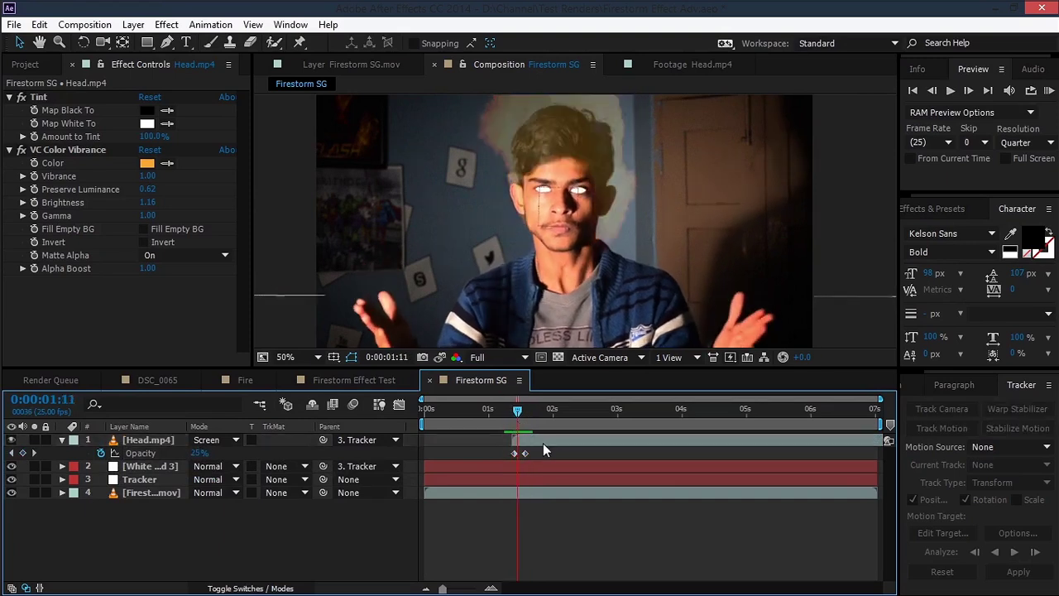
click(544, 441)
drag(525, 455, 574, 422)
click(502, 413)
click(354, 528)
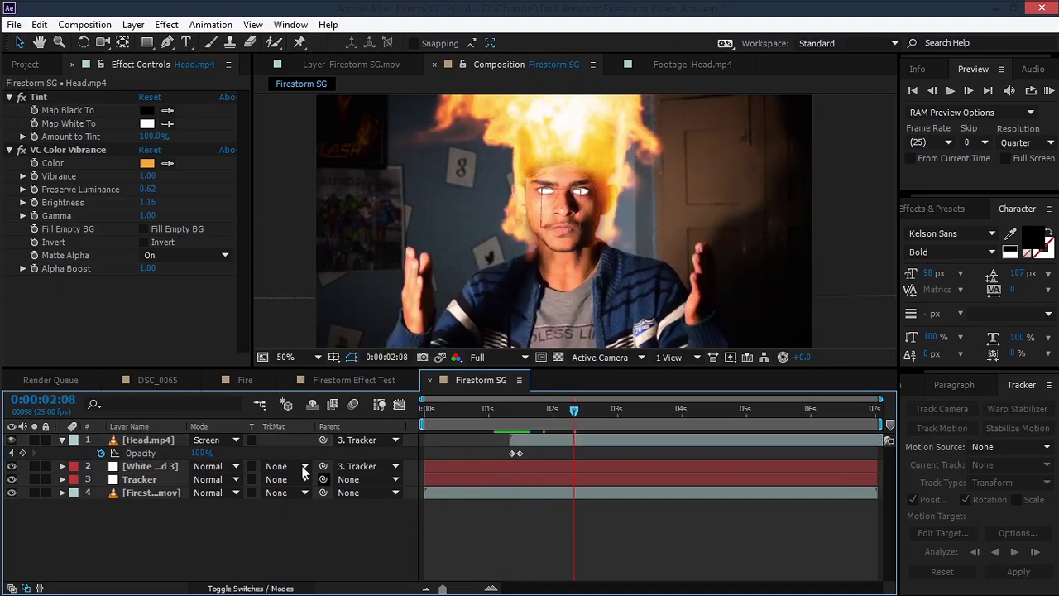
Step: Add Left Hand.mp4 from the Assets folder above Head.mp4 and shift its start close to the beginning of the head fire
click(32, 66)
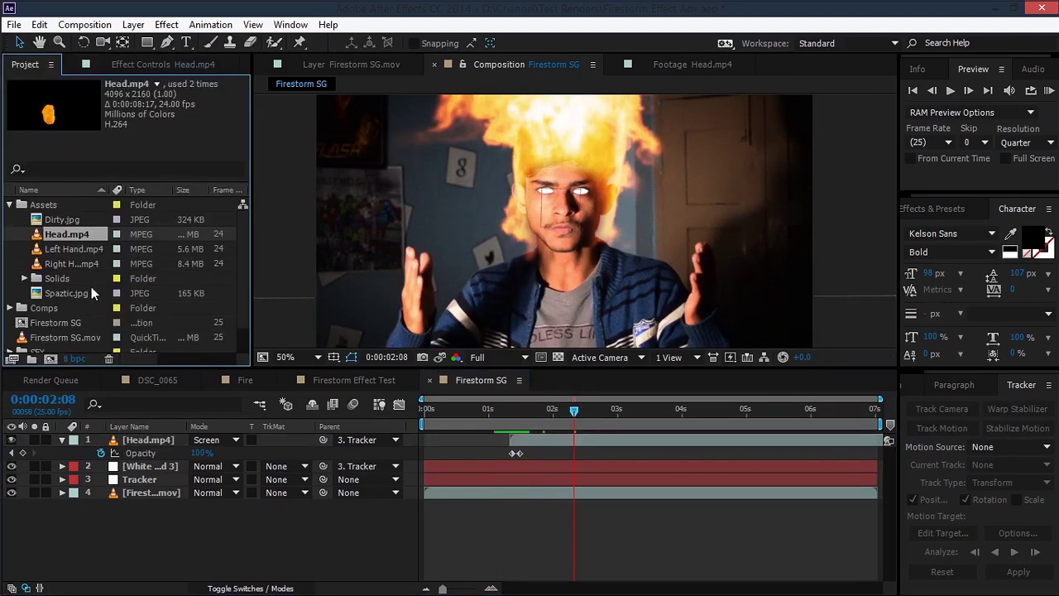
click(67, 249)
drag(452, 312, 149, 440)
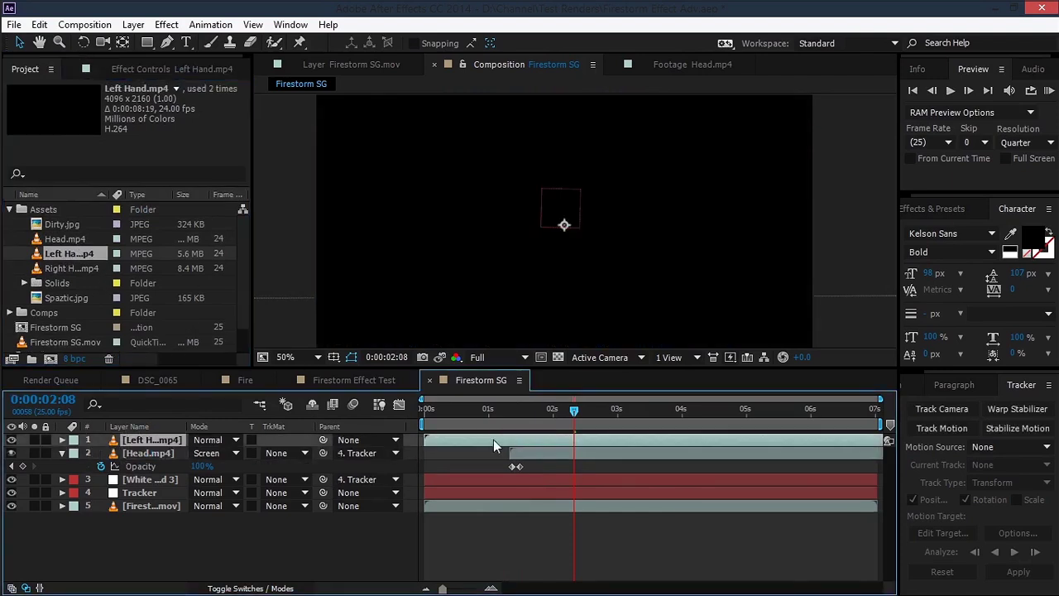
drag(547, 445, 555, 443)
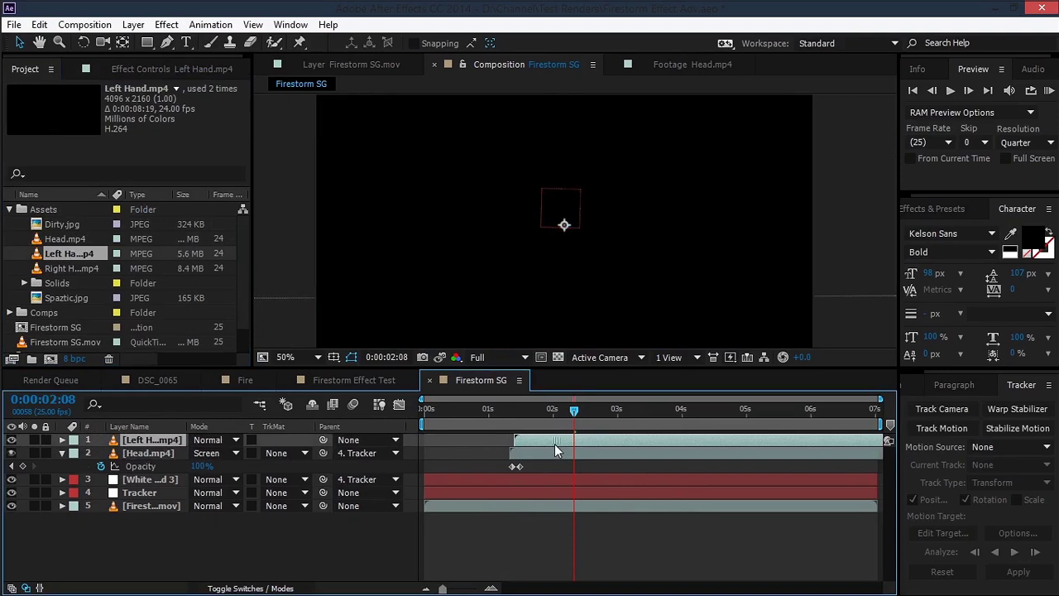
Step: Scale down the Left Hand.mp4 layer in the composition and set its blending mode to Screen
key(comma)
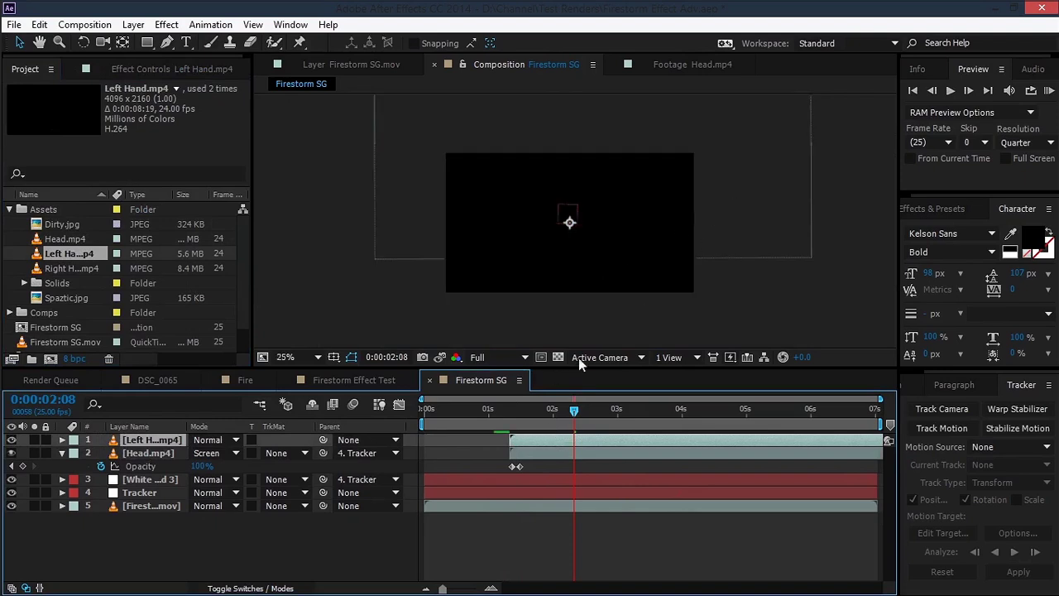
scroll(578, 339, down, 1)
drag(661, 293, 536, 278)
scroll(536, 278, up, 1)
key(period)
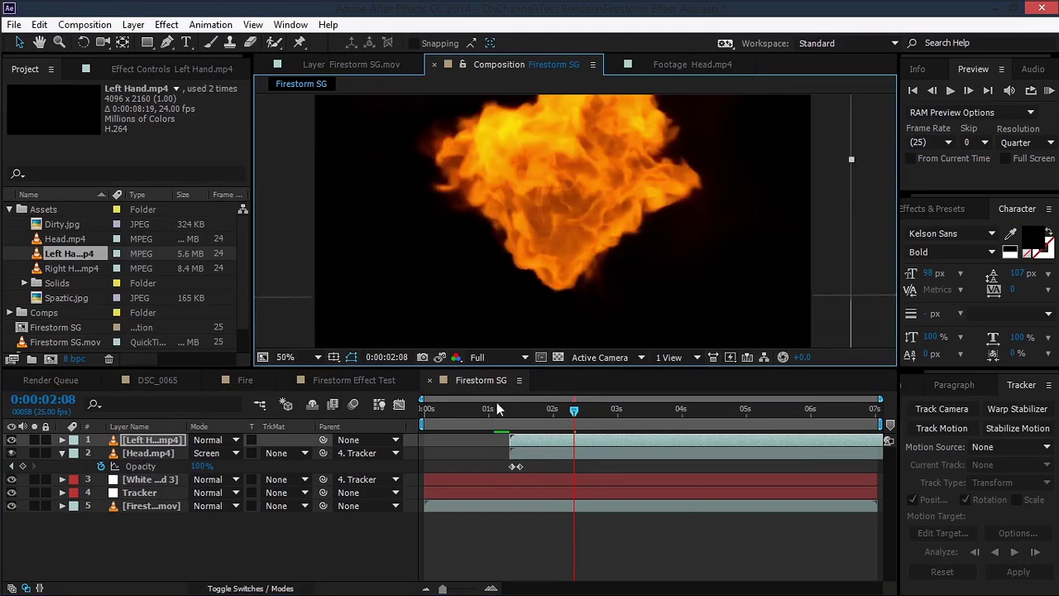
click(208, 440)
click(258, 284)
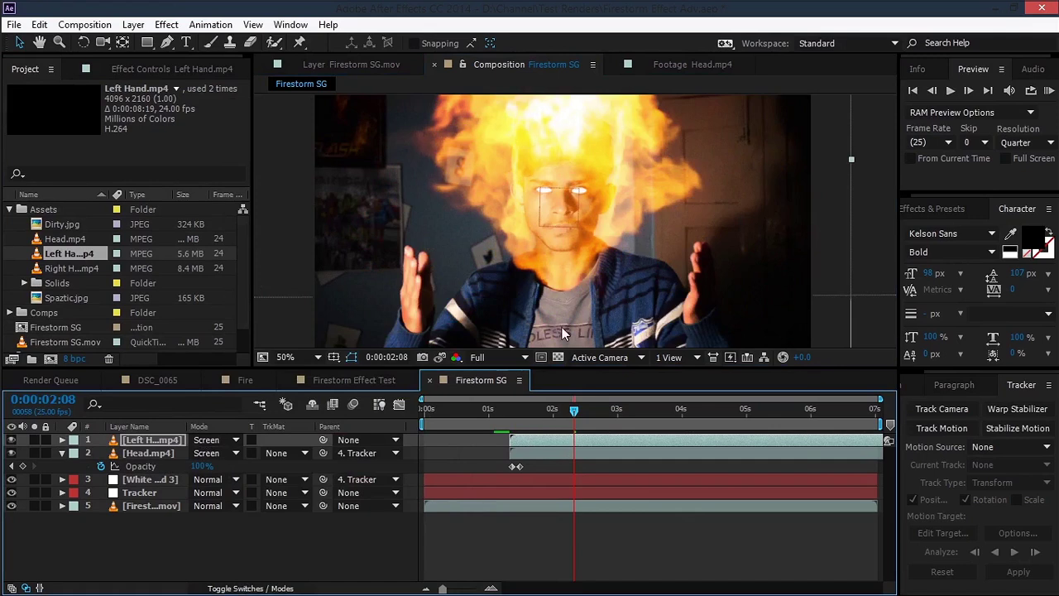
Step: Resize the Left Hand.mp4 fire and position it over the actor's raised left hand
key(comma)
key(comma)
key(comma)
key(comma)
drag(645, 312, 595, 260)
key(period)
key(period)
key(period)
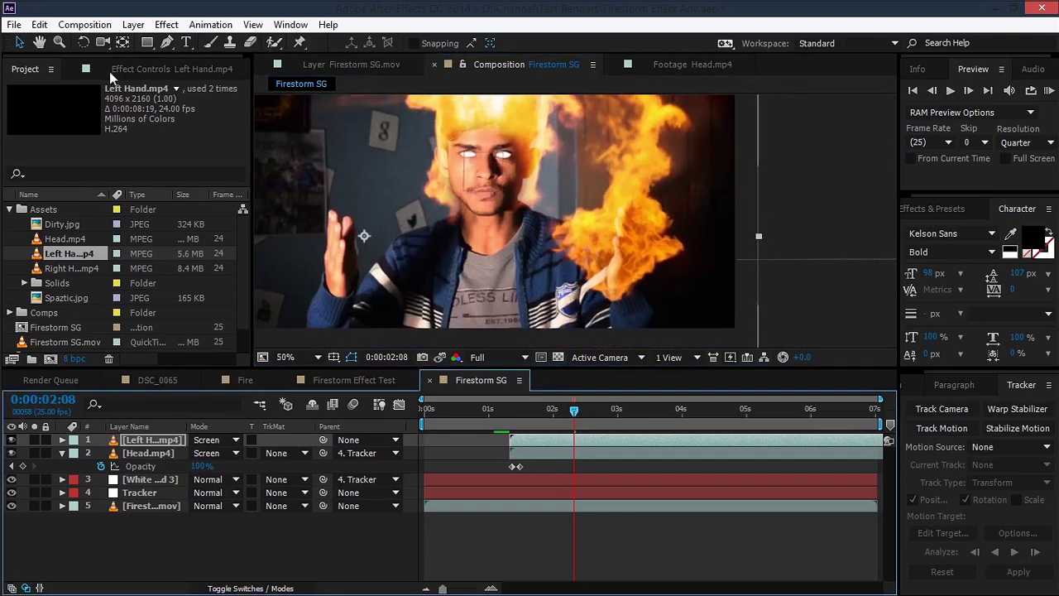
Step: Copy the Tint and VC Color Vibrance effects from Head.mp4 and paste them onto Left Hand.mp4
click(137, 453)
click(117, 69)
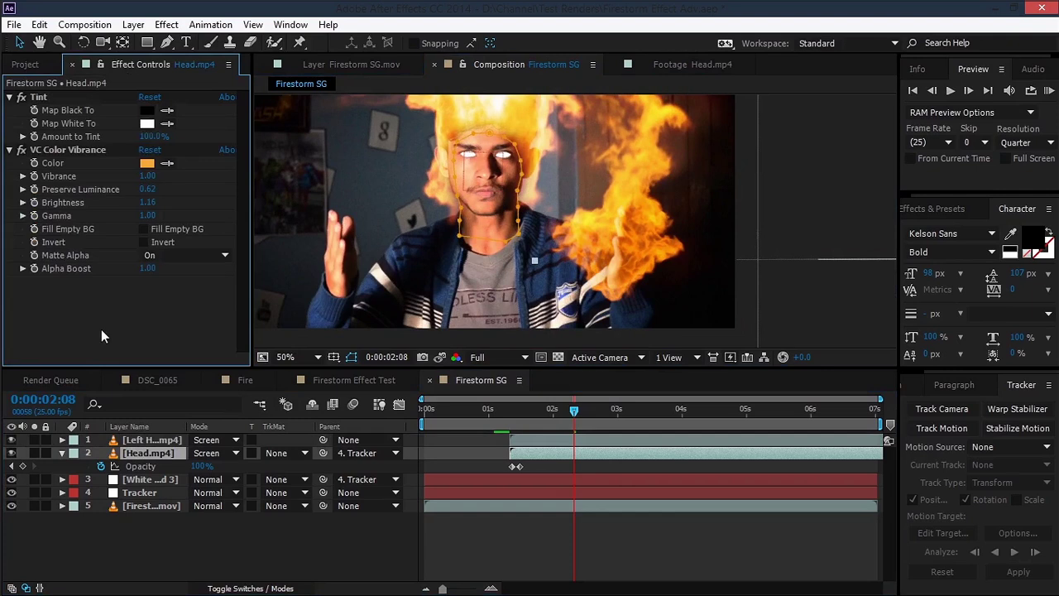
key(ctrl+a)
click(39, 24)
click(75, 122)
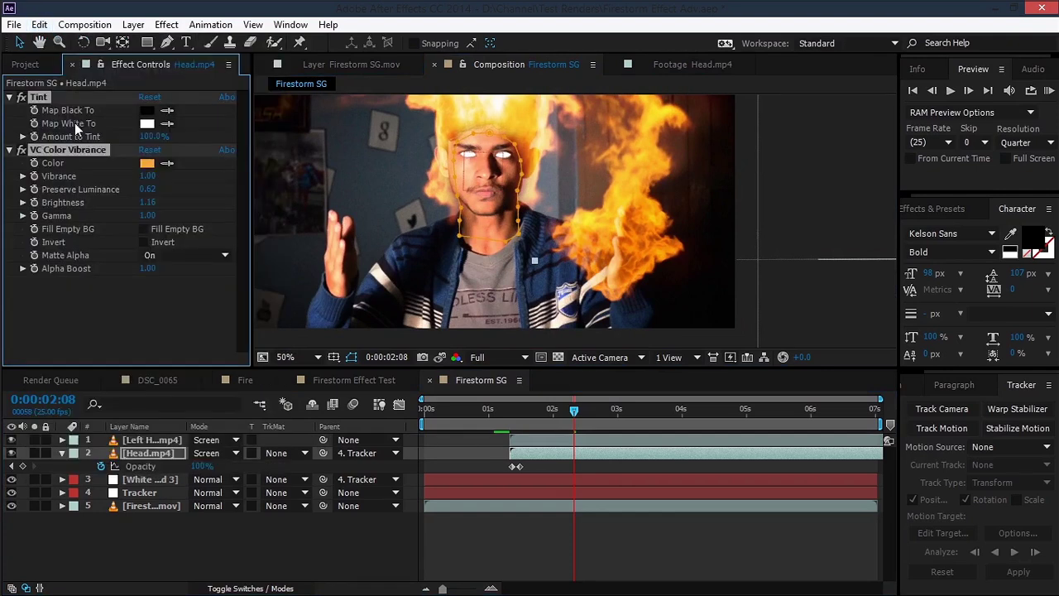
click(157, 441)
click(39, 24)
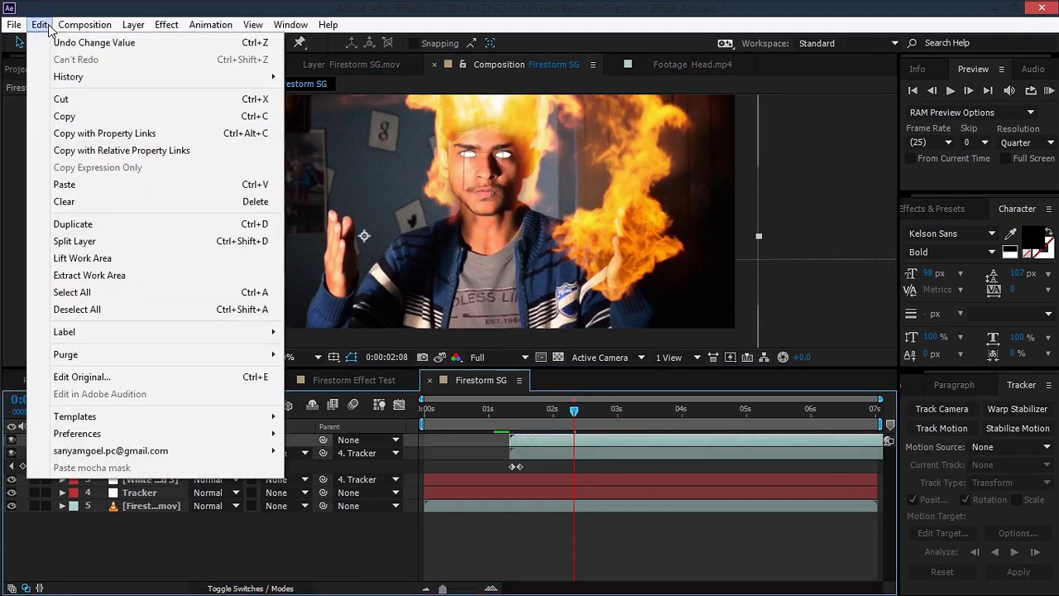
click(81, 184)
Step: Add a Position keyframe to Left Hand.mp4 at 0:00:01:21 and move the fire onto the hand at about 334, 516
click(542, 409)
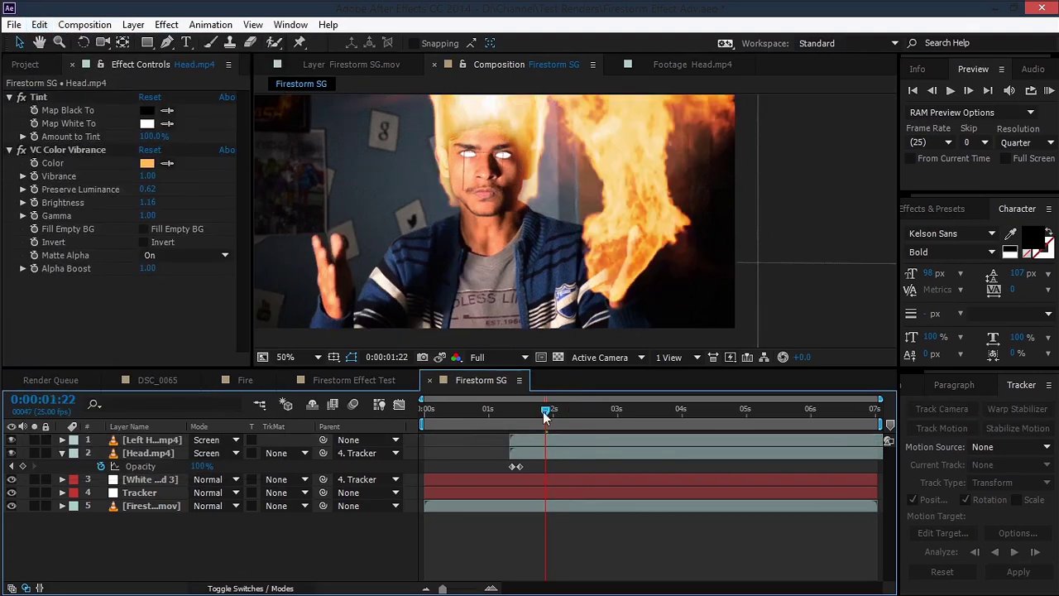
key(Page_Up)
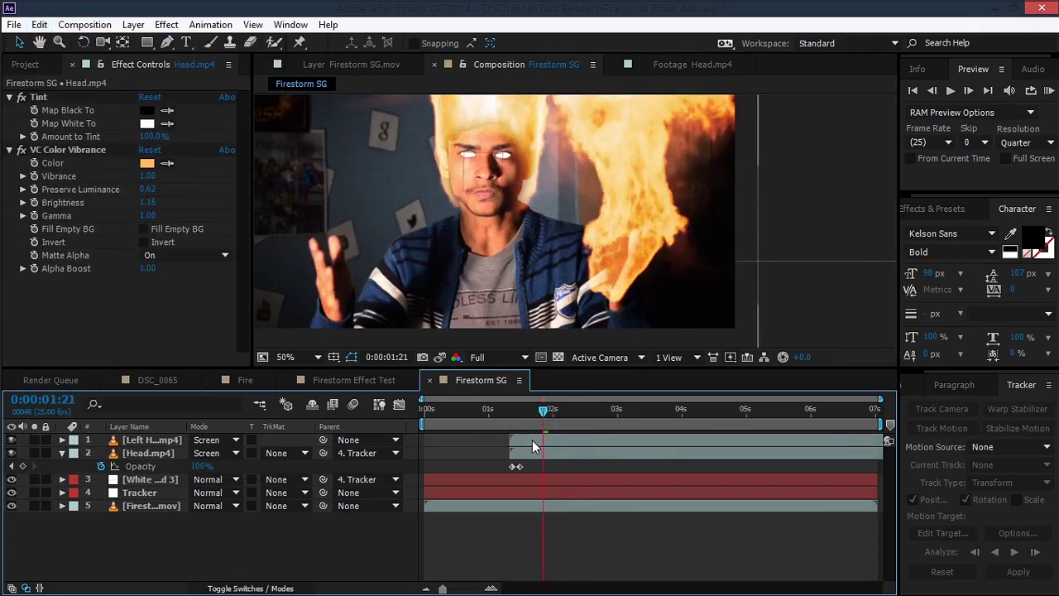
click(533, 440)
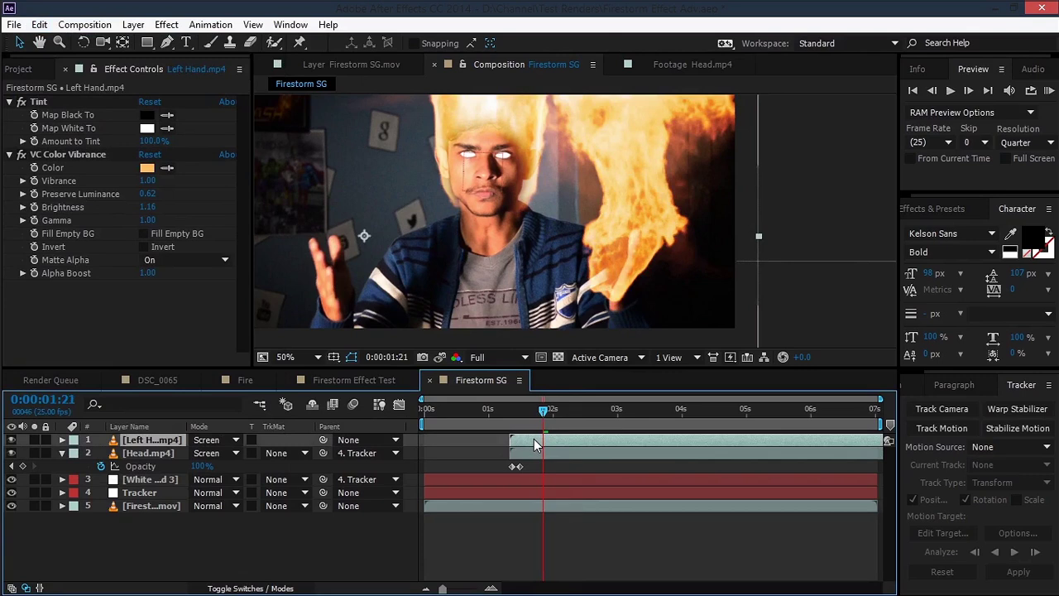
key(p)
click(100, 453)
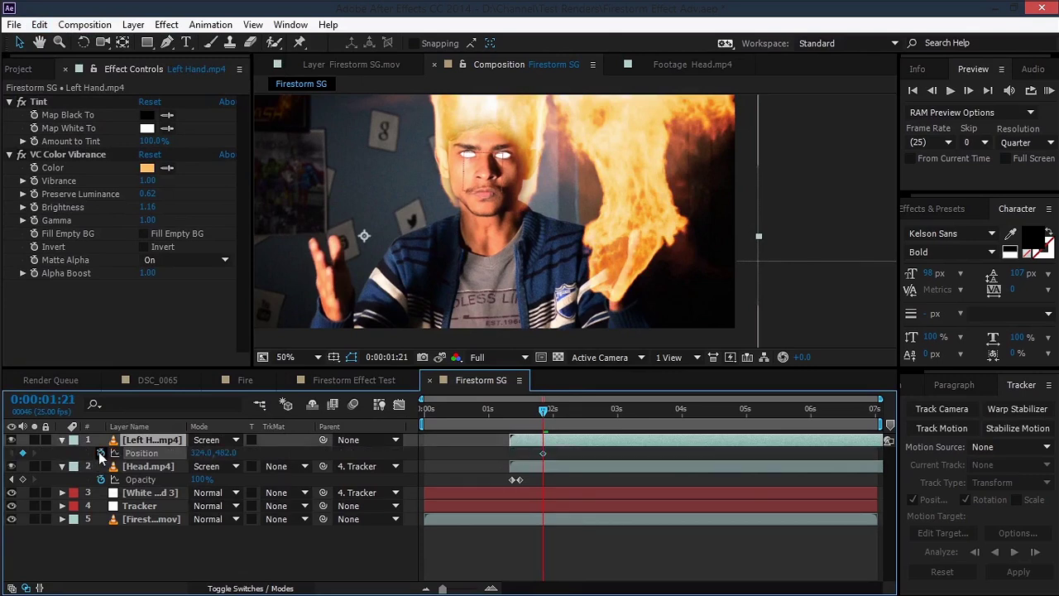
mouse_move(622, 276)
mouse_down()
mouse_move(647, 226)
mouse_move(625, 289)
mouse_up()
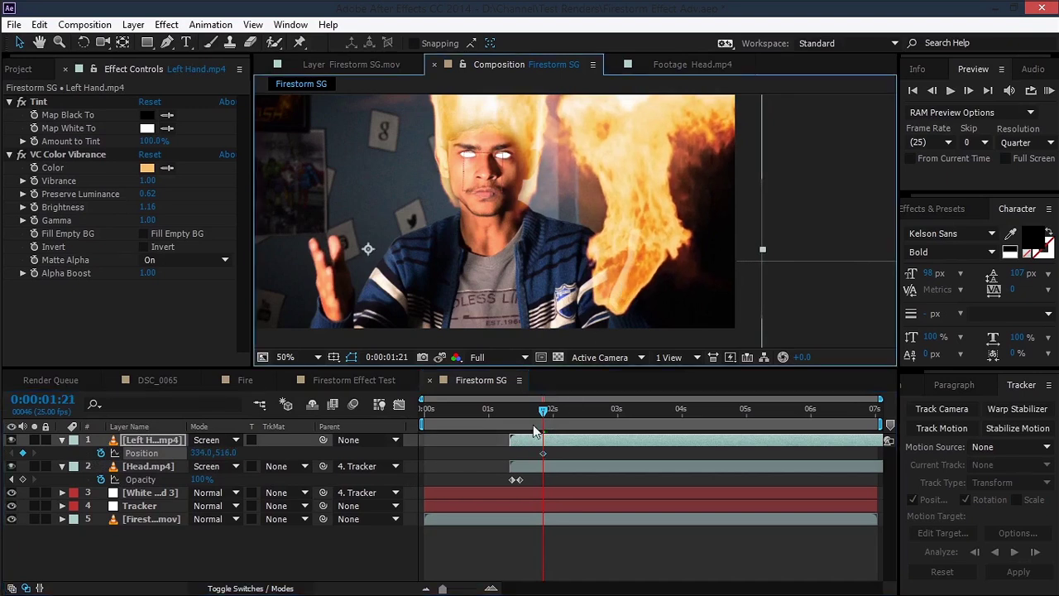
Step: Add Position keyframes to Left Hand.mp4 at 0:00:01:20, 0:00:01:15 and 0:00:01:13, moving the fire onto the raised hand at each frame
drag(542, 414, 539, 414)
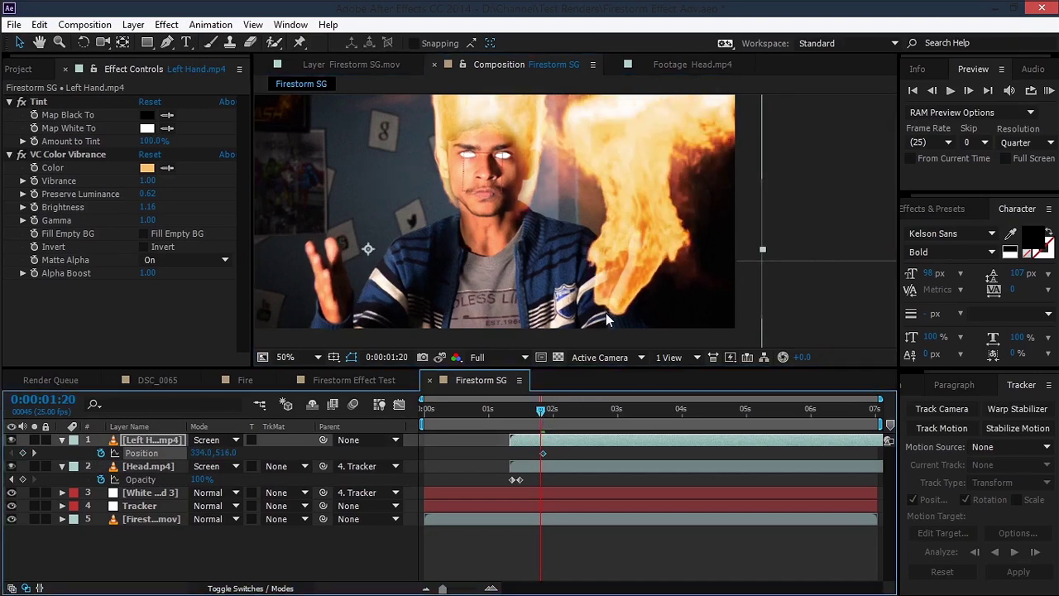
drag(541, 413, 530, 421)
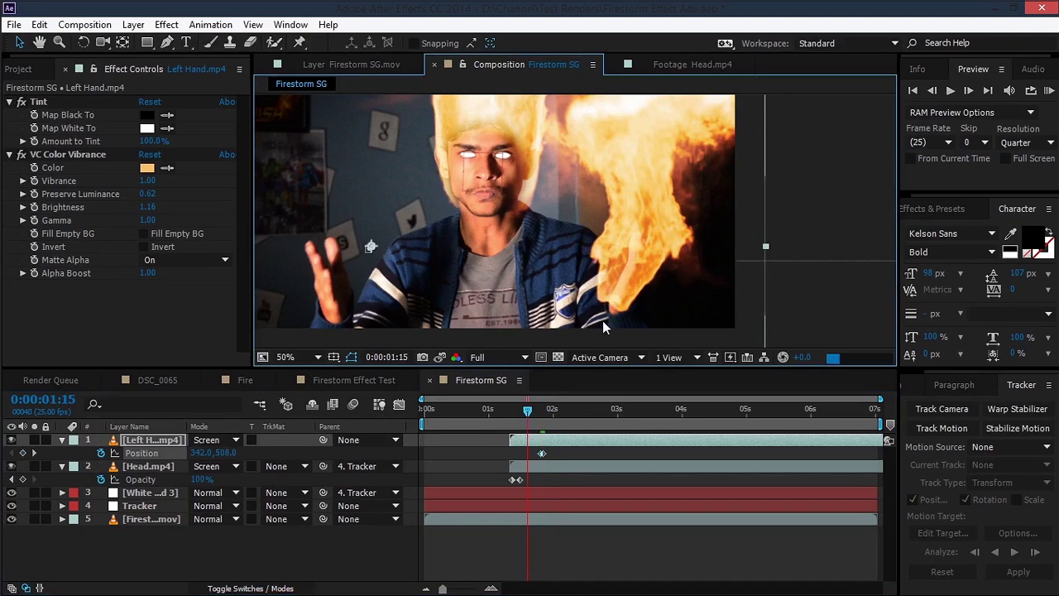
mouse_move(617, 300)
mouse_down()
mouse_move(637, 284)
mouse_move(629, 312)
mouse_up()
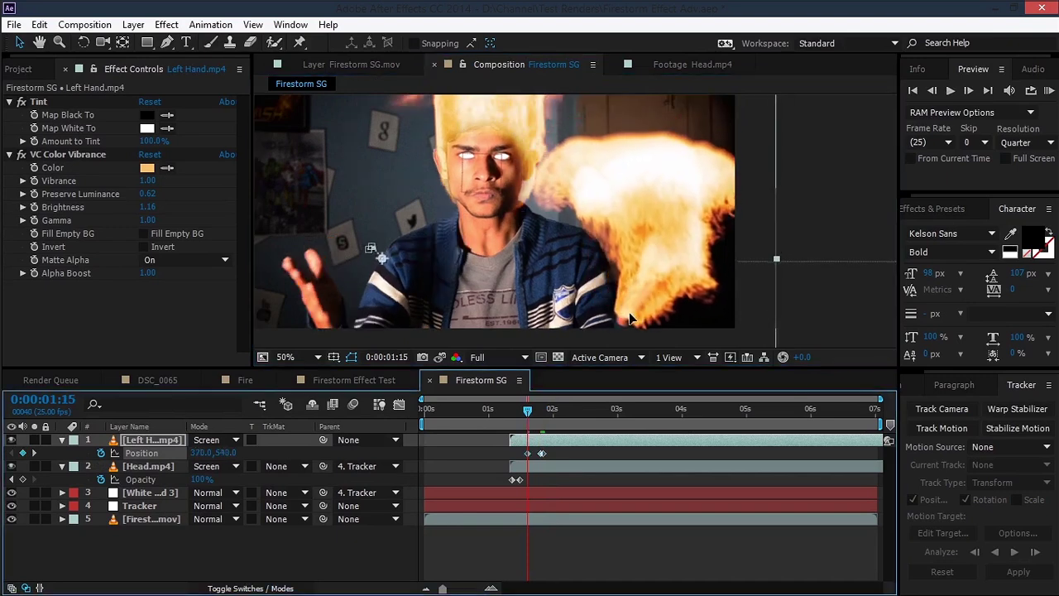
drag(527, 419, 521, 422)
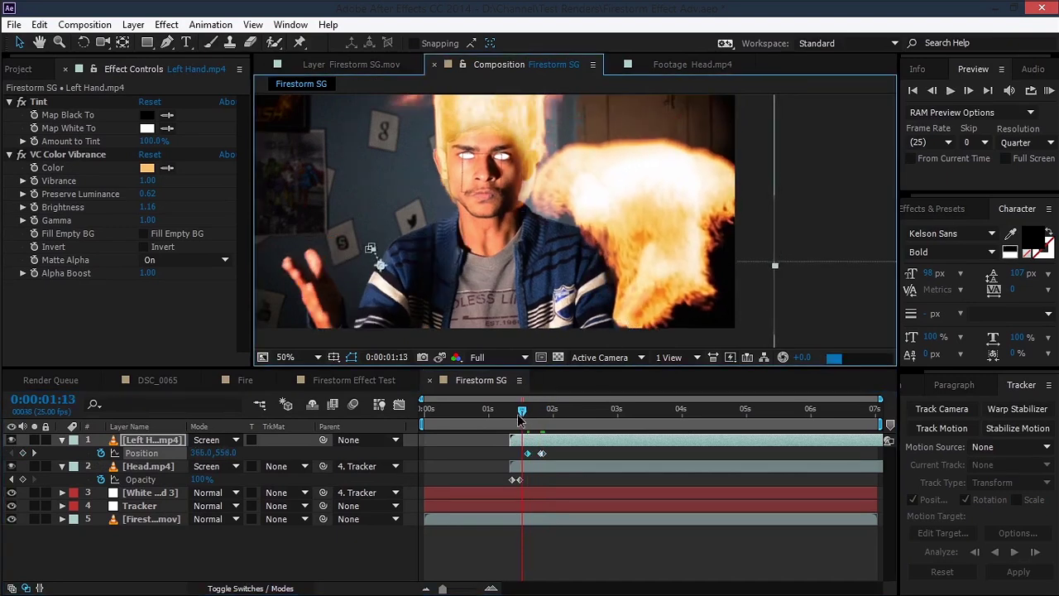
drag(619, 324, 637, 311)
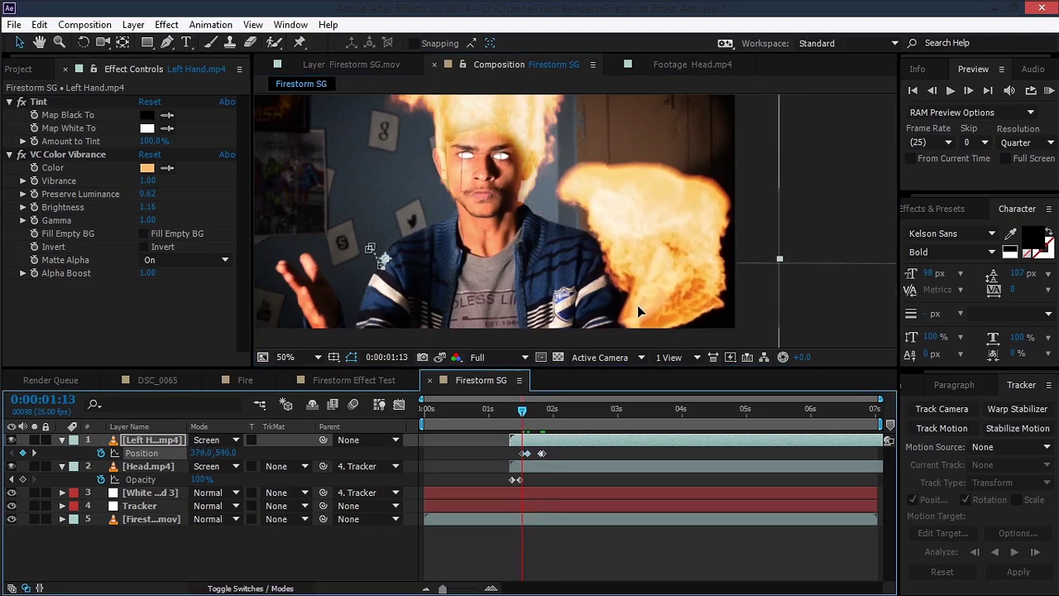
Step: Keyframe Left Hand.mp4's rotation from 31° at 0:00:01:10 to 0° at 0:00:01:13, and keyframe its position at about 550, 354 at 0:00:01:10
key(Page_Up)
key(Page_Up)
key(Page_Up)
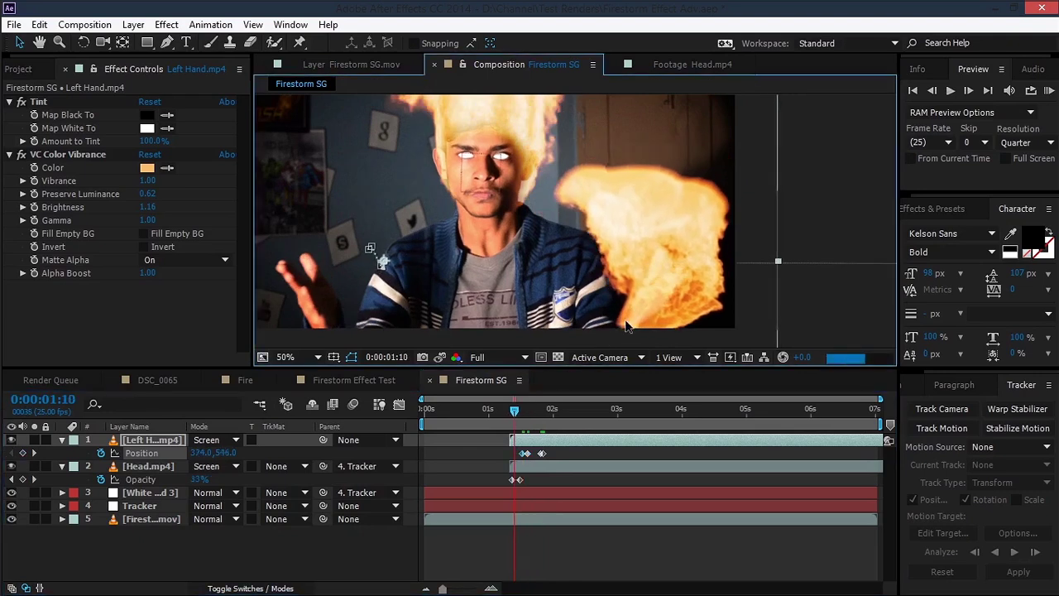
drag(622, 286, 644, 323)
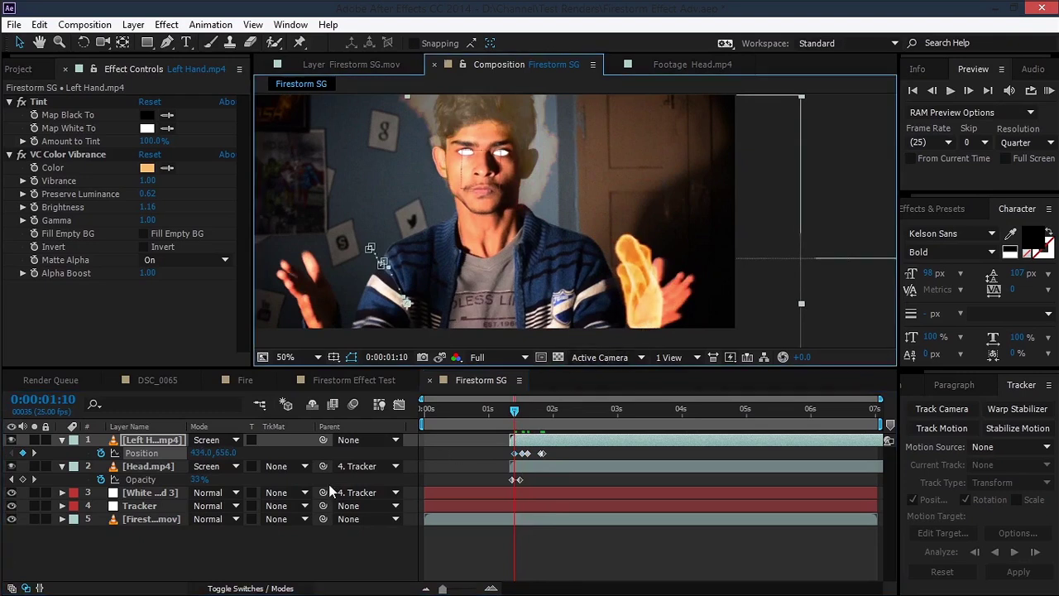
key(shift+r)
click(101, 466)
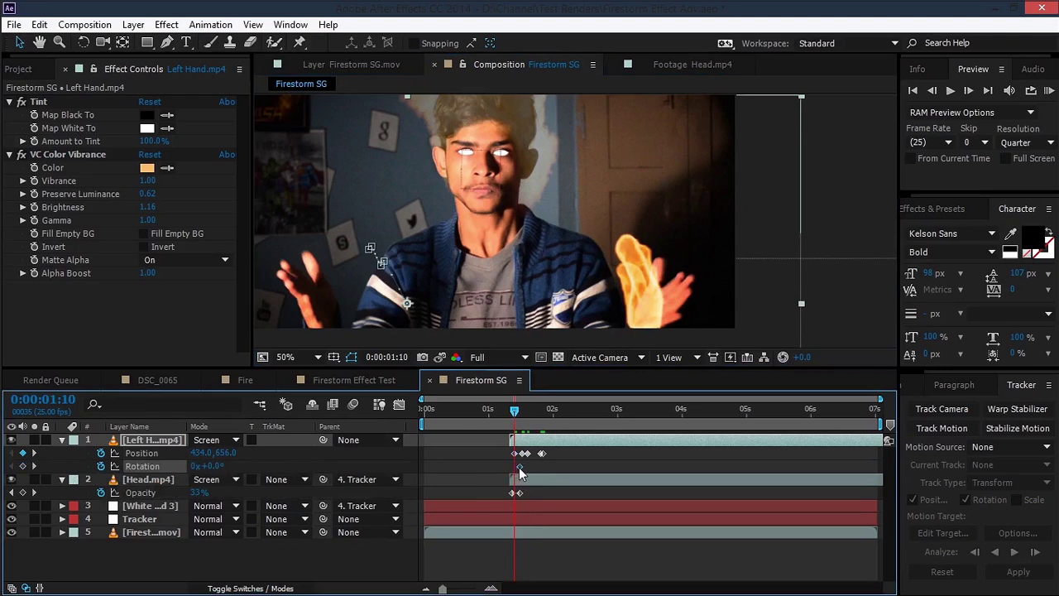
drag(208, 465, 227, 466)
mouse_move(646, 292)
mouse_down()
mouse_move(658, 238)
mouse_move(669, 274)
mouse_move(660, 281)
mouse_up()
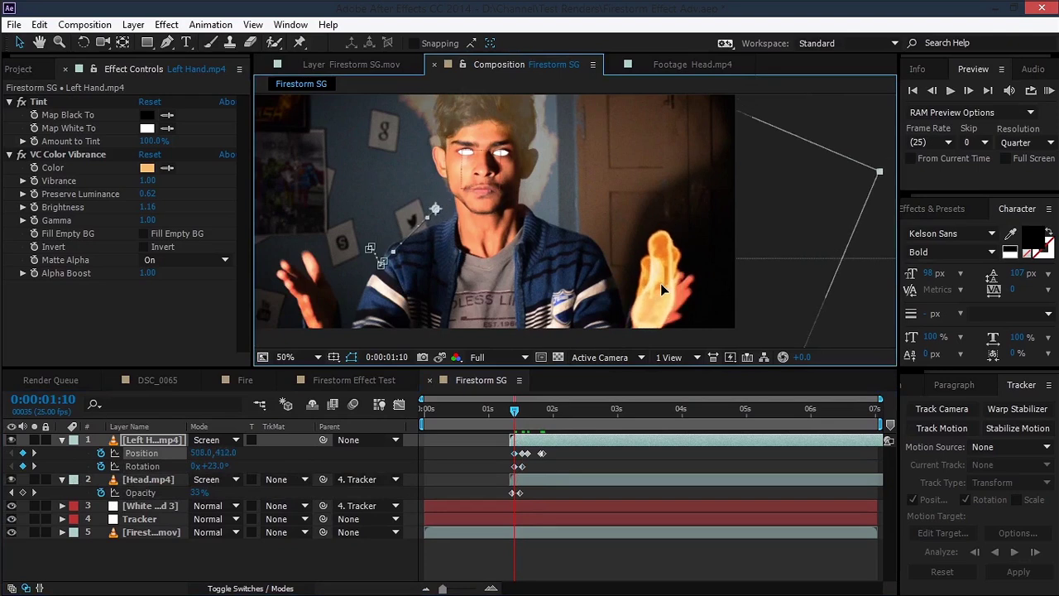
drag(211, 466, 218, 468)
drag(610, 312, 627, 289)
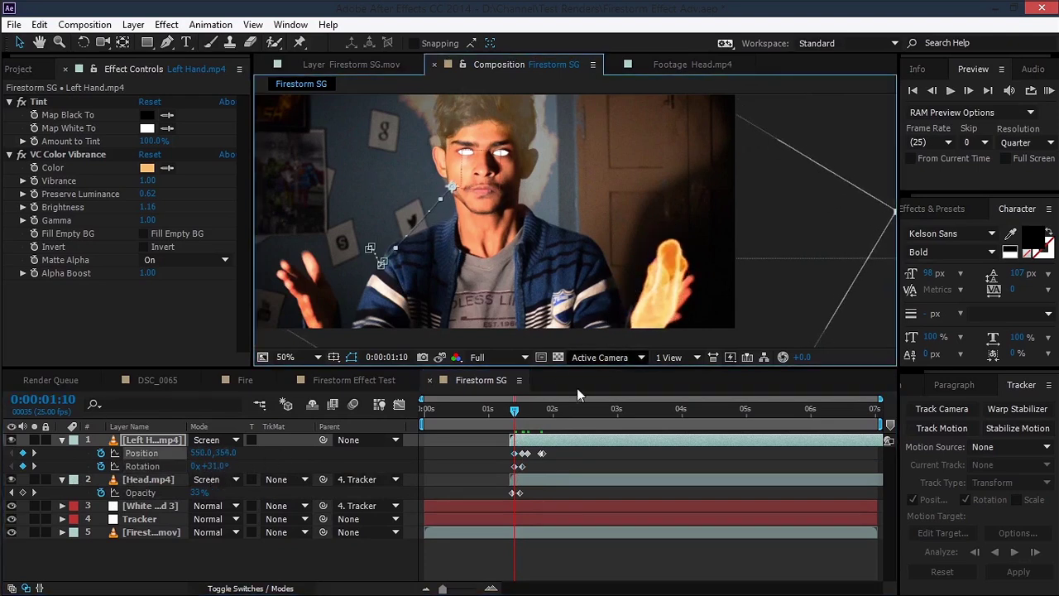
Step: Keyframe Left Hand.mp4's opacity to fade from 0% at 0:00:01:09 to 100% at 0:00:01:13
click(513, 414)
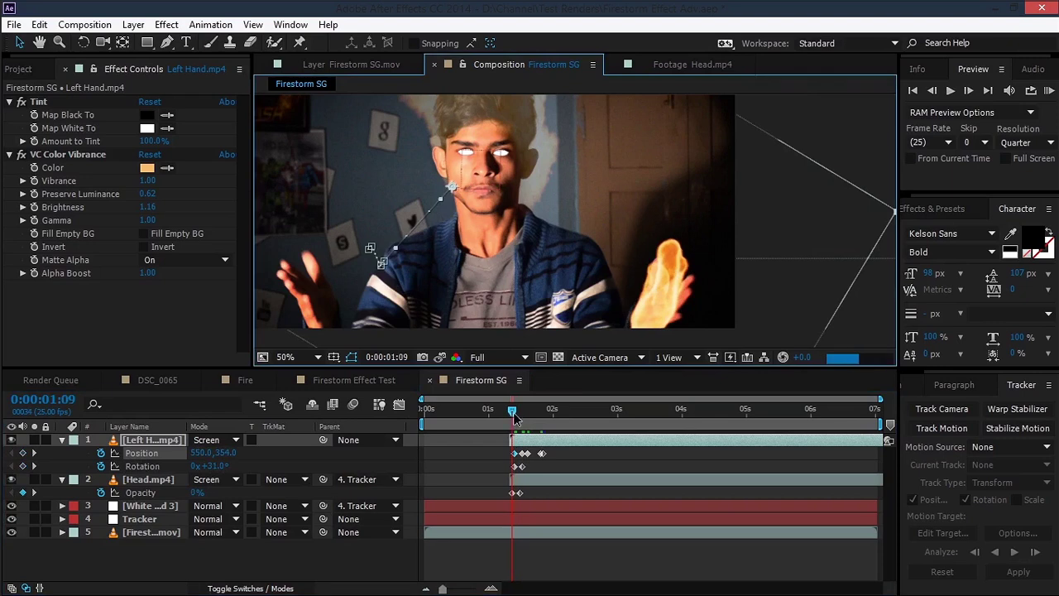
click(496, 581)
click(491, 588)
click(491, 588)
click(491, 588)
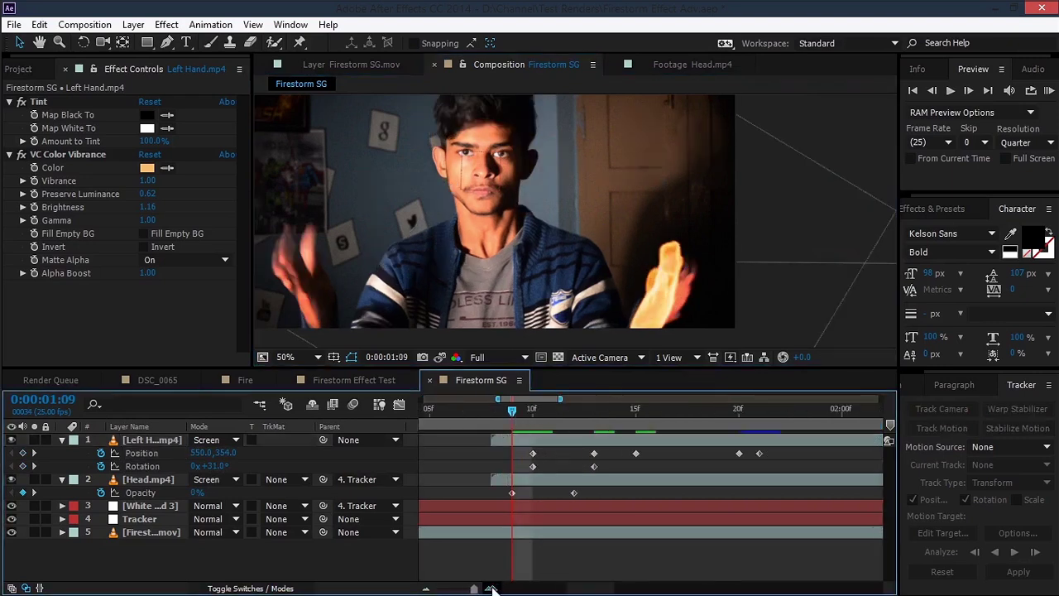
click(521, 438)
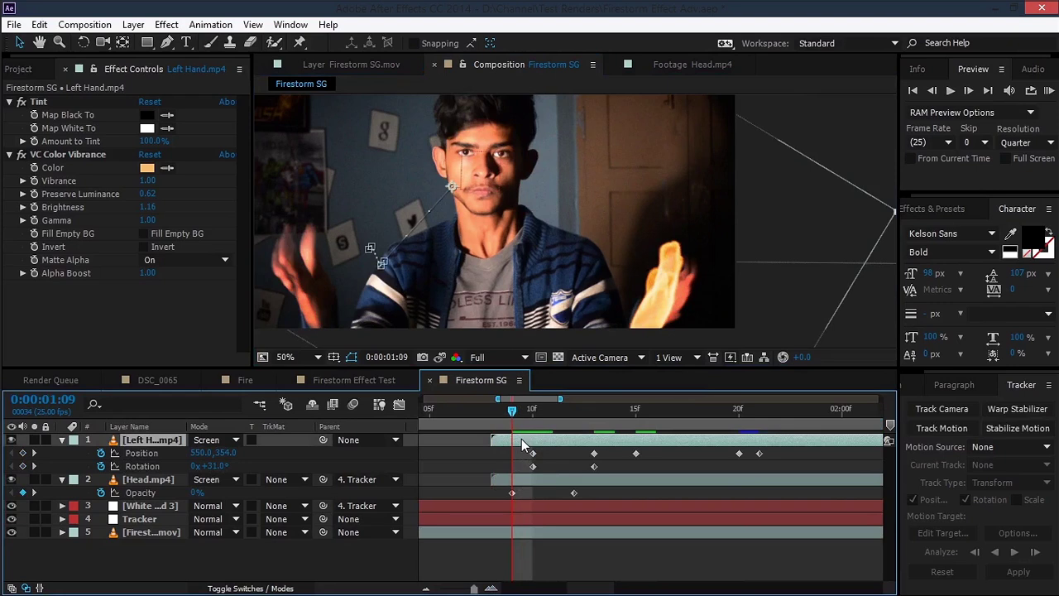
key(shift+t)
click(100, 479)
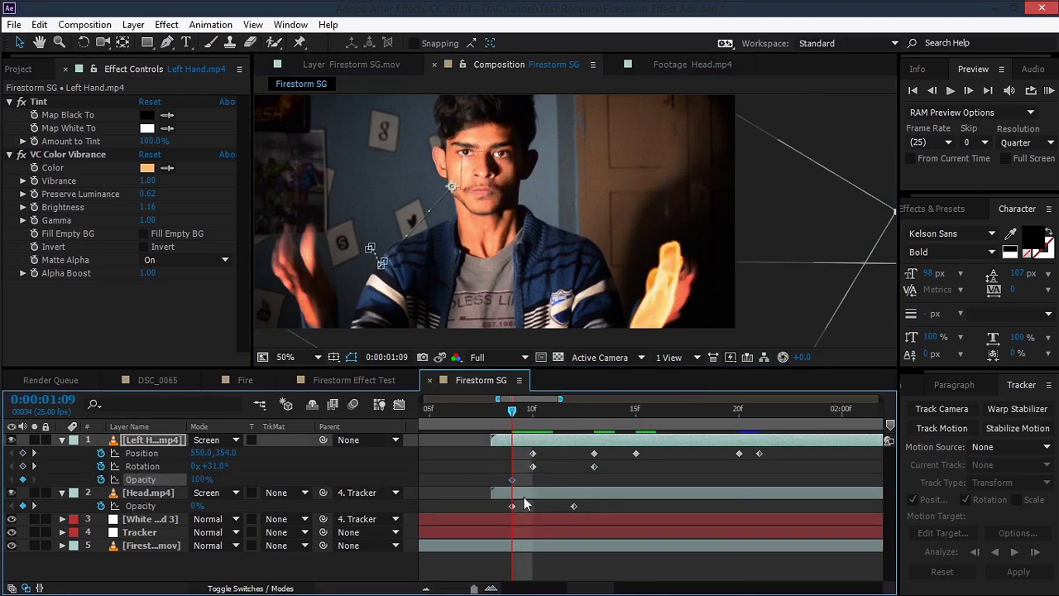
drag(512, 479, 595, 479)
click(201, 480)
text(0)
click(298, 476)
mouse_move(527, 440)
mouse_down()
mouse_move(506, 439)
mouse_move(525, 440)
mouse_up()
Step: Add further Position keyframes to Left Hand.mp4 so the fire follows the hand up to 0:00:04:24, ending at about 352, 462
click(572, 413)
click(492, 413)
click(574, 413)
drag(594, 453, 615, 453)
drag(614, 413, 677, 413)
drag(560, 399, 650, 399)
drag(588, 325, 610, 312)
click(634, 413)
click(745, 413)
drag(651, 399, 757, 399)
drag(615, 285, 630, 283)
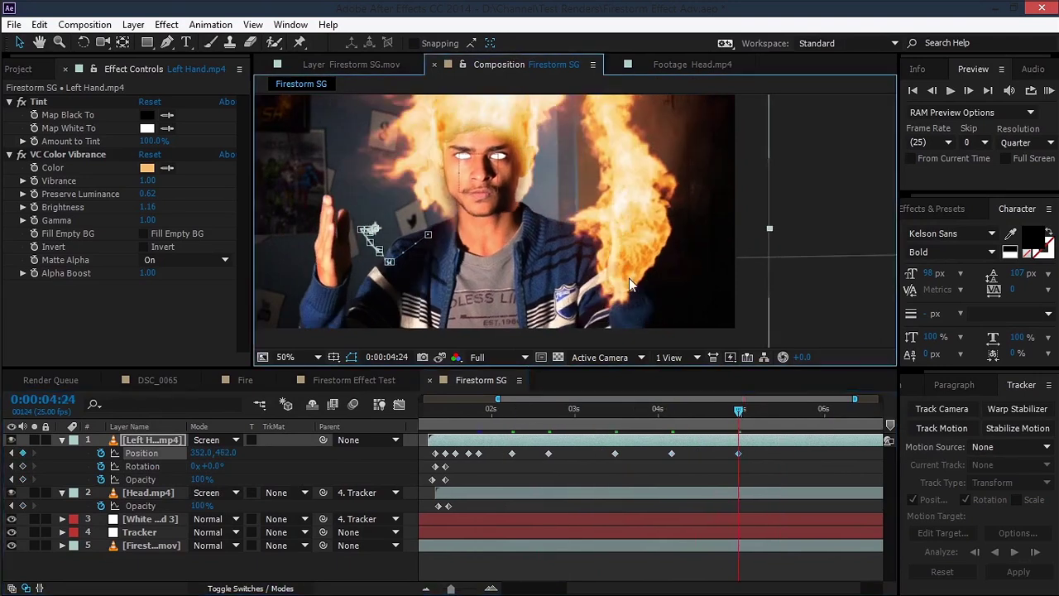
Step: Collapse the properties of the Left Hand.mp4 and Head.mp4 layers in the timeline
click(448, 178)
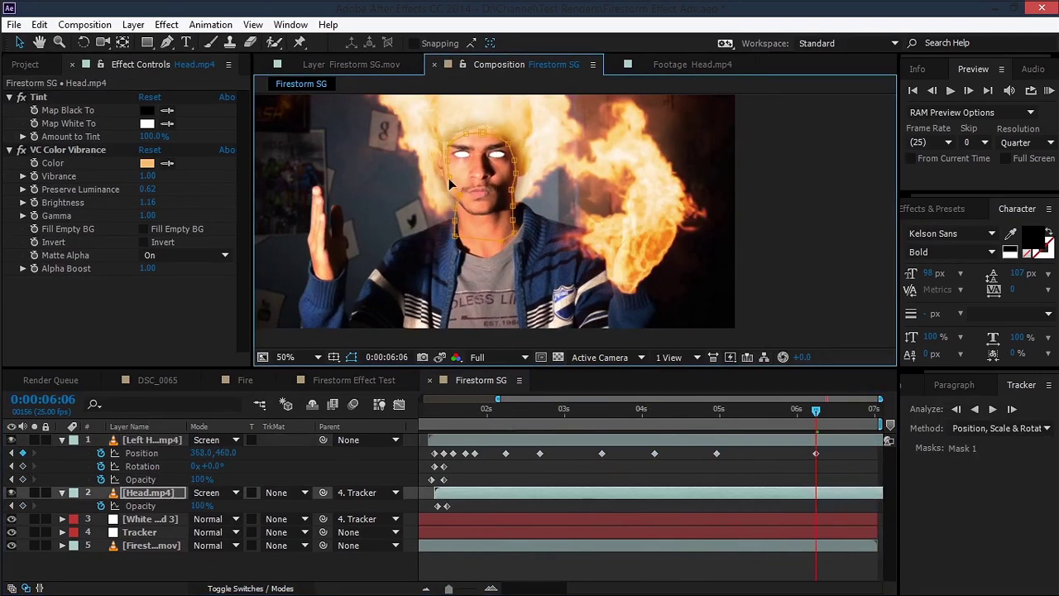
click(409, 335)
click(62, 440)
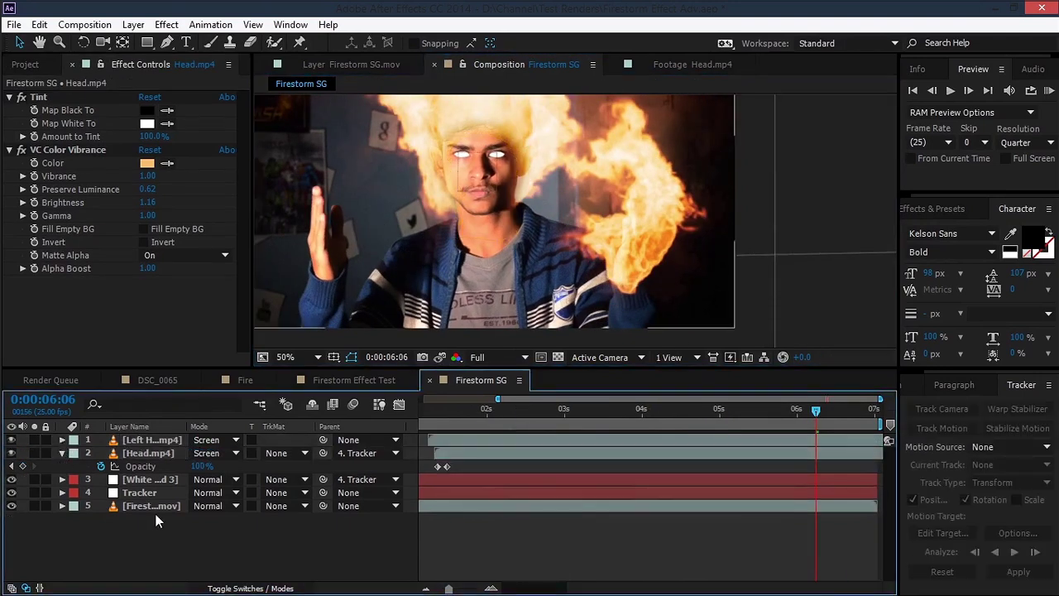
click(62, 453)
Step: Add Right Hand.mp4 as the top layer of the composition and set its blending mode to Screen
click(151, 492)
drag(343, 236, 402, 264)
click(12, 73)
drag(63, 269, 191, 442)
click(135, 426)
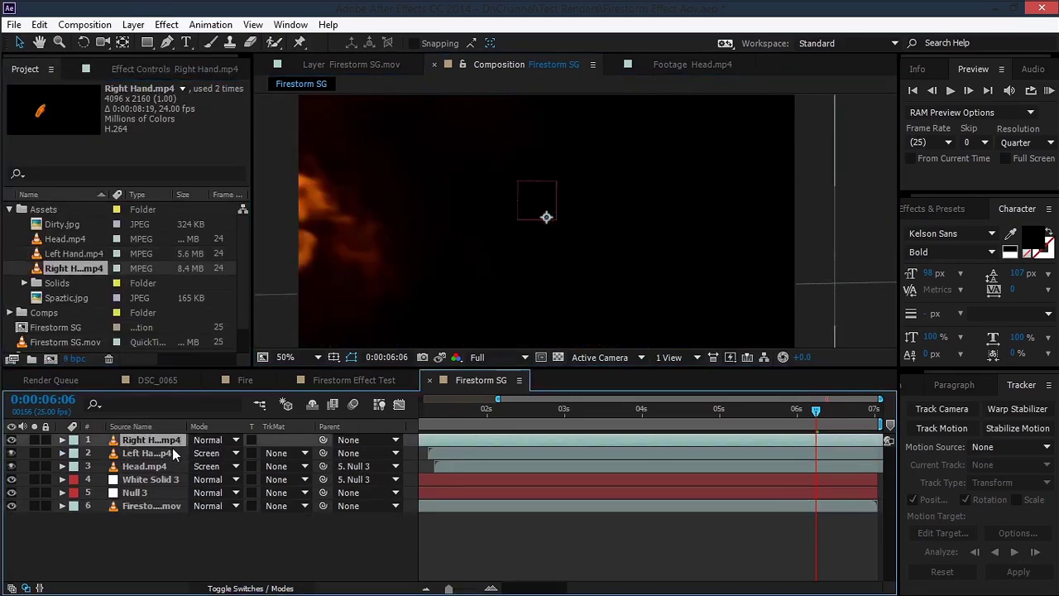
click(209, 439)
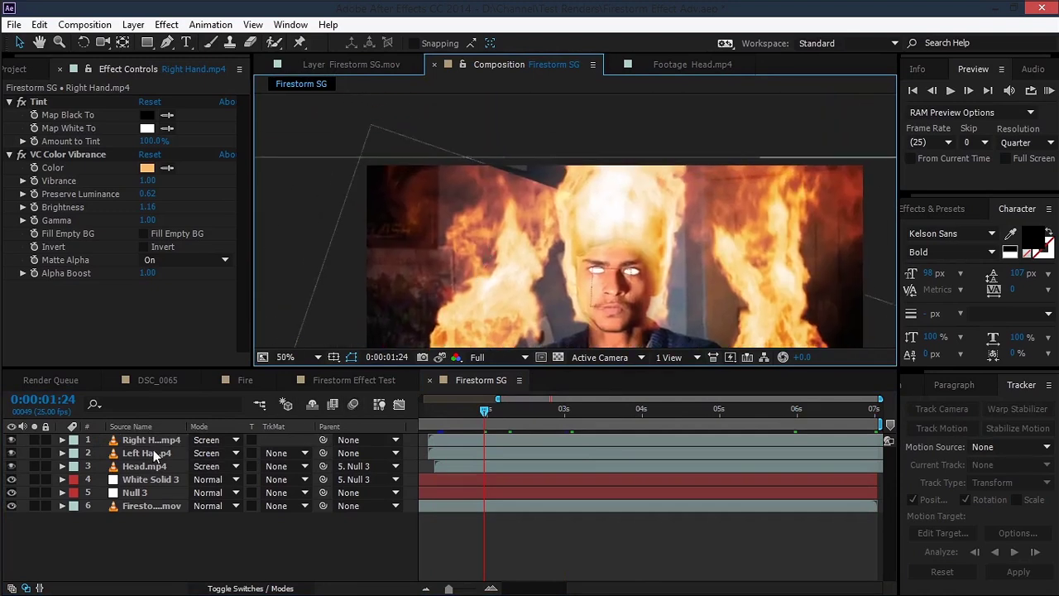
Step: Draw a Pen tool mask on Right Hand.mp4 around the excess fire above and across the actor's face and opposite hand
click(407, 191)
click(166, 43)
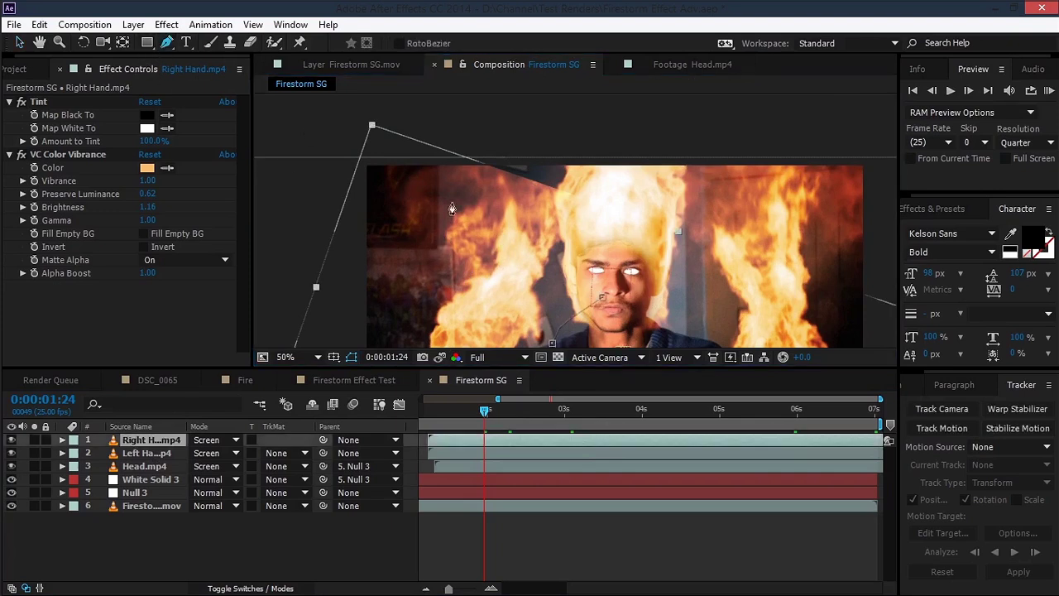
click(302, 215)
click(417, 194)
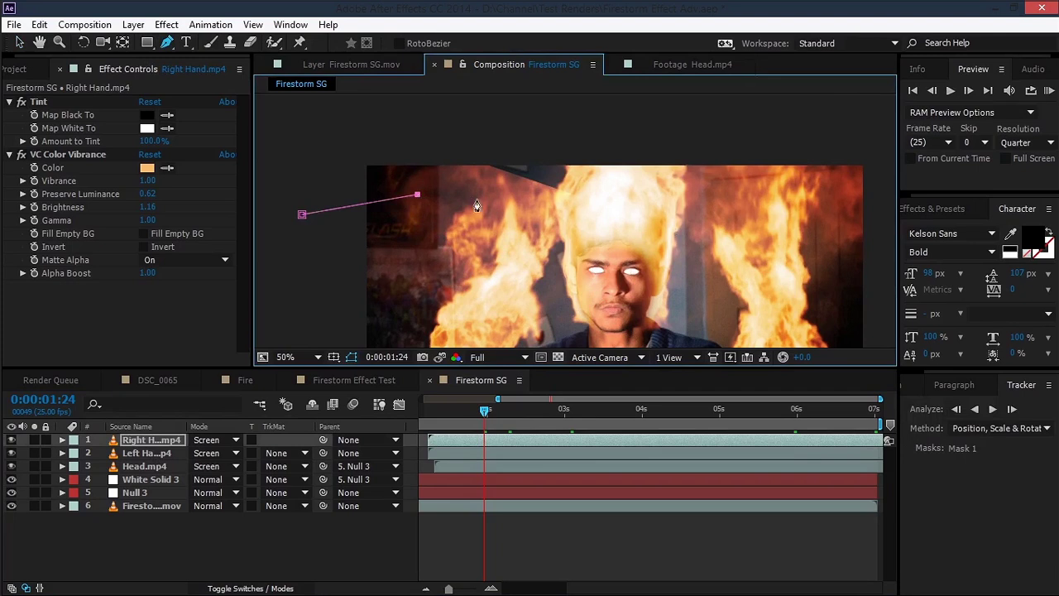
key(comma)
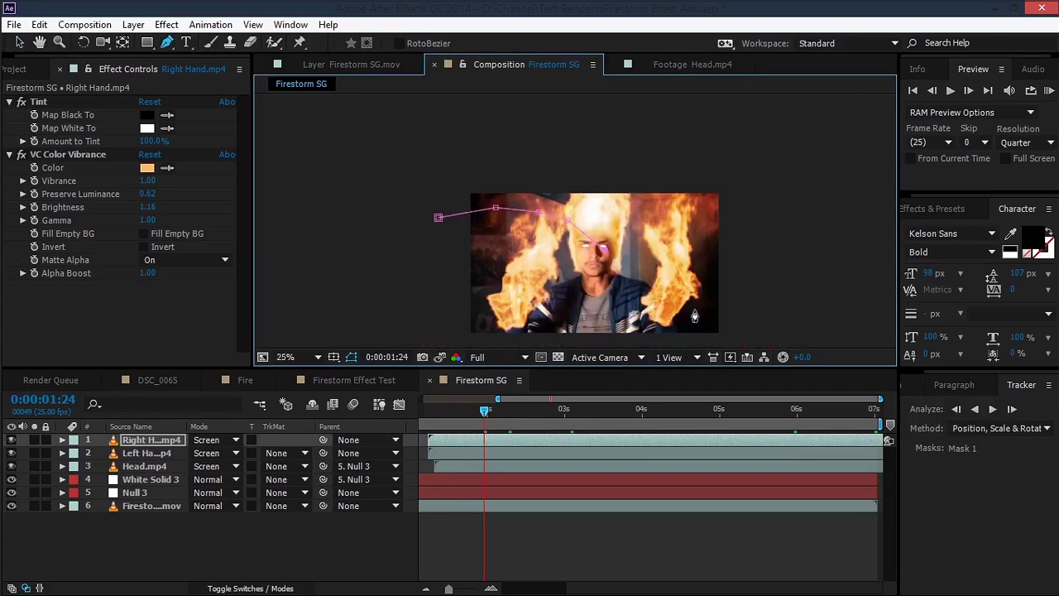
click(691, 207)
click(584, 133)
click(428, 153)
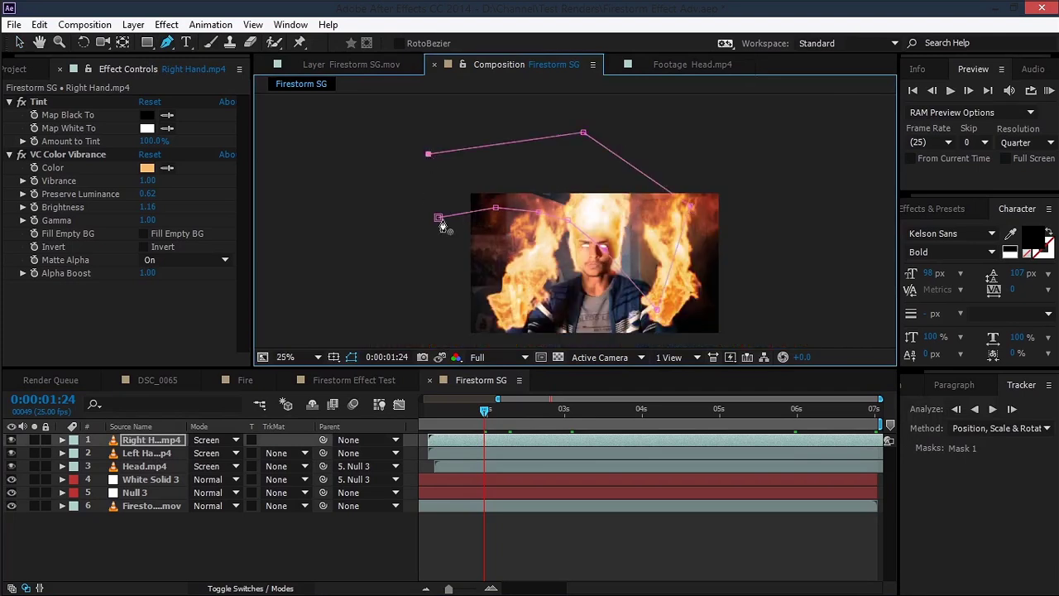
Step: Set the mask mode on Right Hand.mp4 to Subtract
click(169, 439)
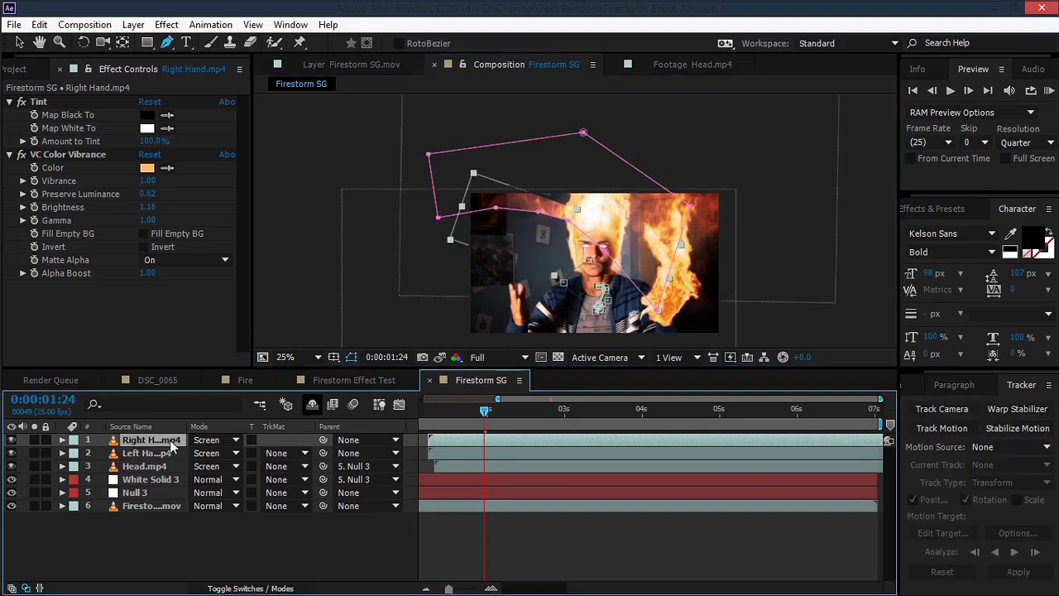
key(m)
click(211, 452)
click(223, 502)
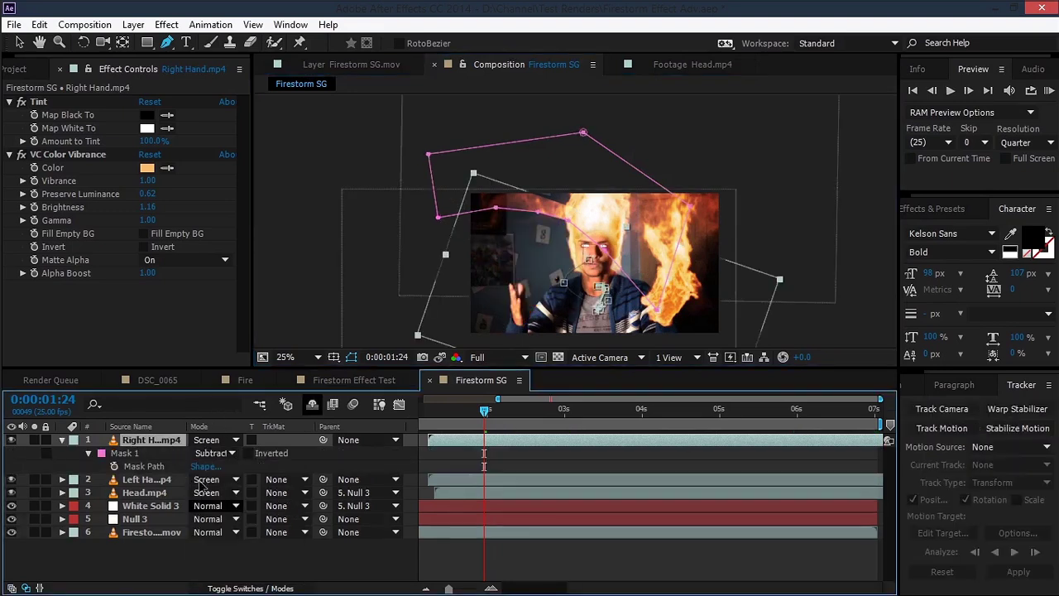
Step: Feather the Right Hand.mp4 mask by 326 pixels
key(f)
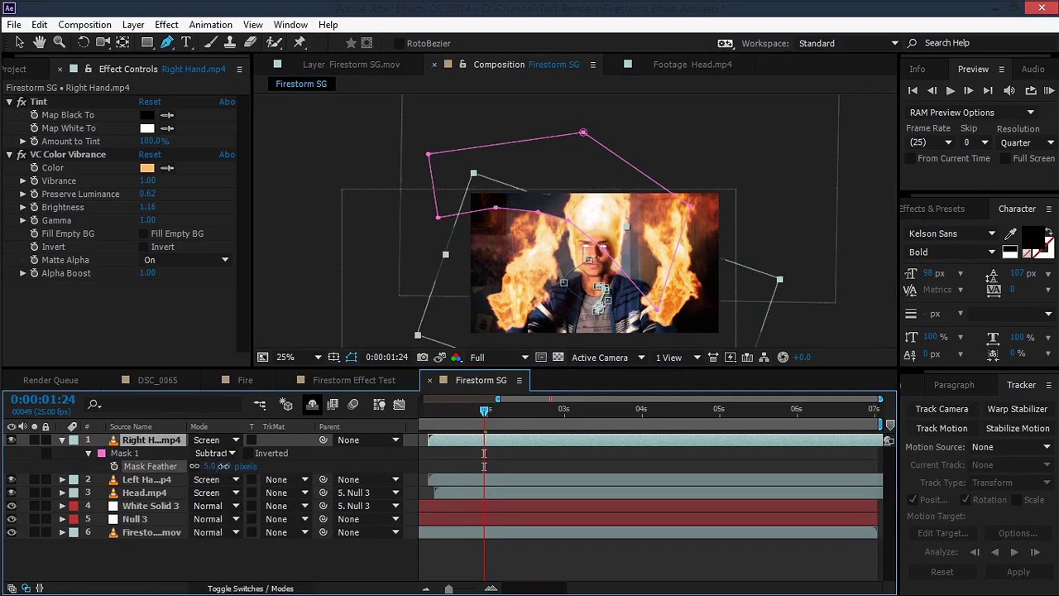
drag(258, 467, 358, 462)
click(418, 271)
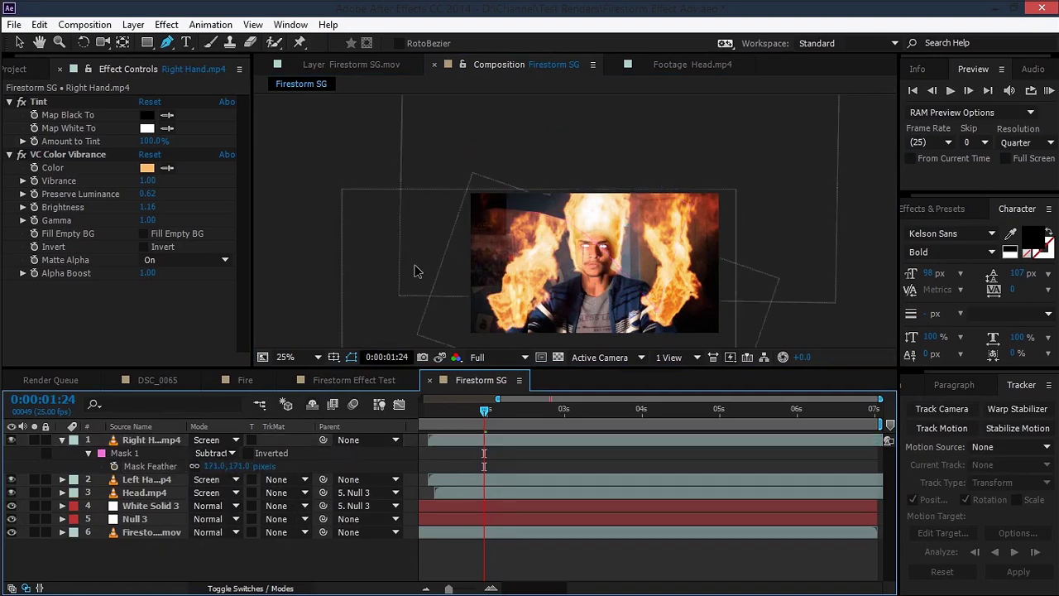
key(period)
drag(217, 466, 331, 459)
drag(221, 466, 223, 465)
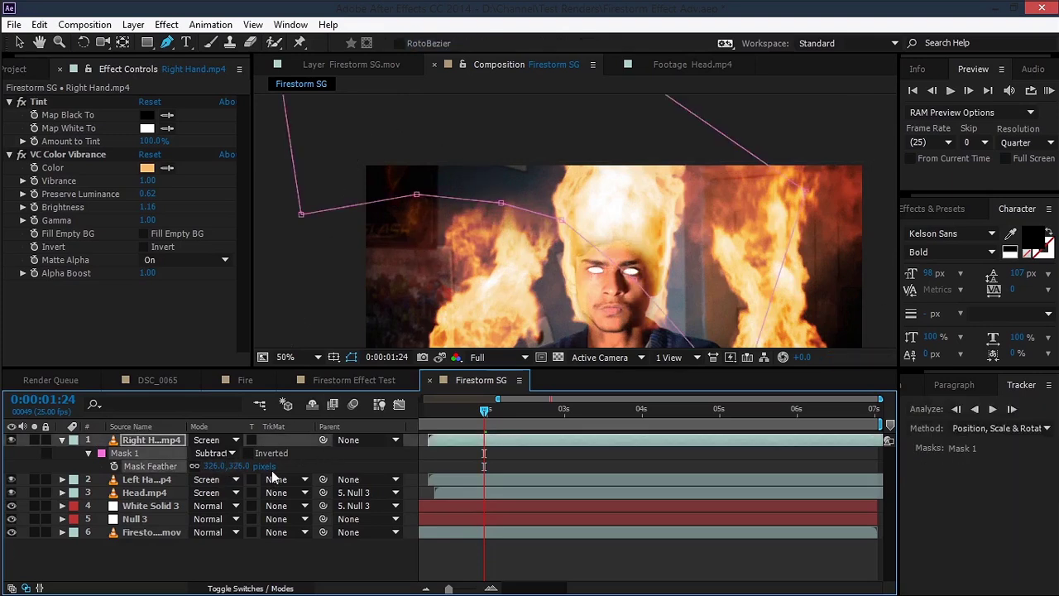
key(F2)
key(comma)
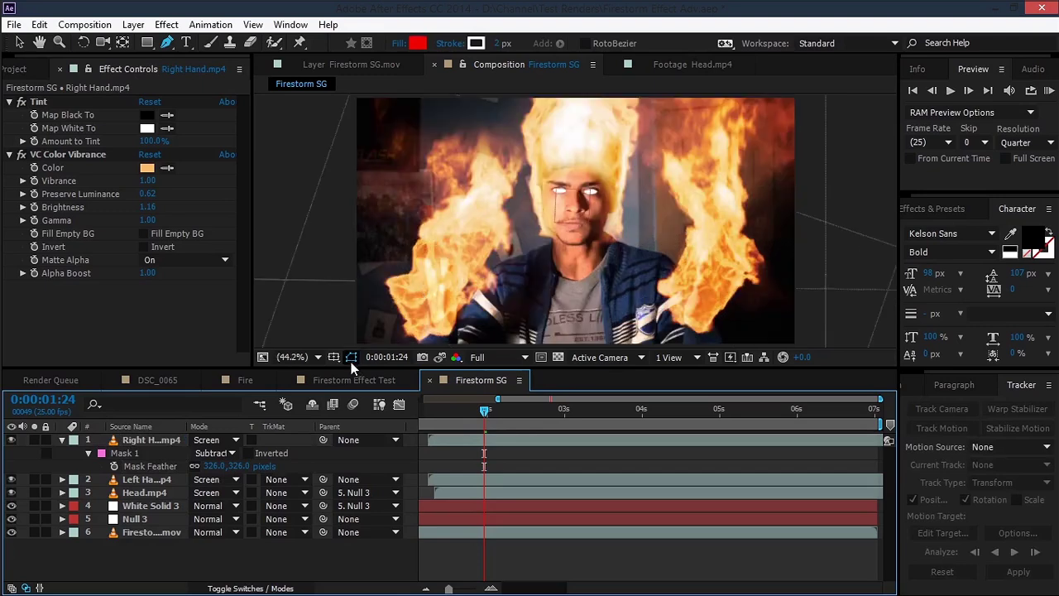
Step: Parent the Right Hand.mp4 layer to Null 3 and extend the work area back to the start of the composition
key(v)
click(62, 439)
drag(324, 440, 156, 492)
click(216, 587)
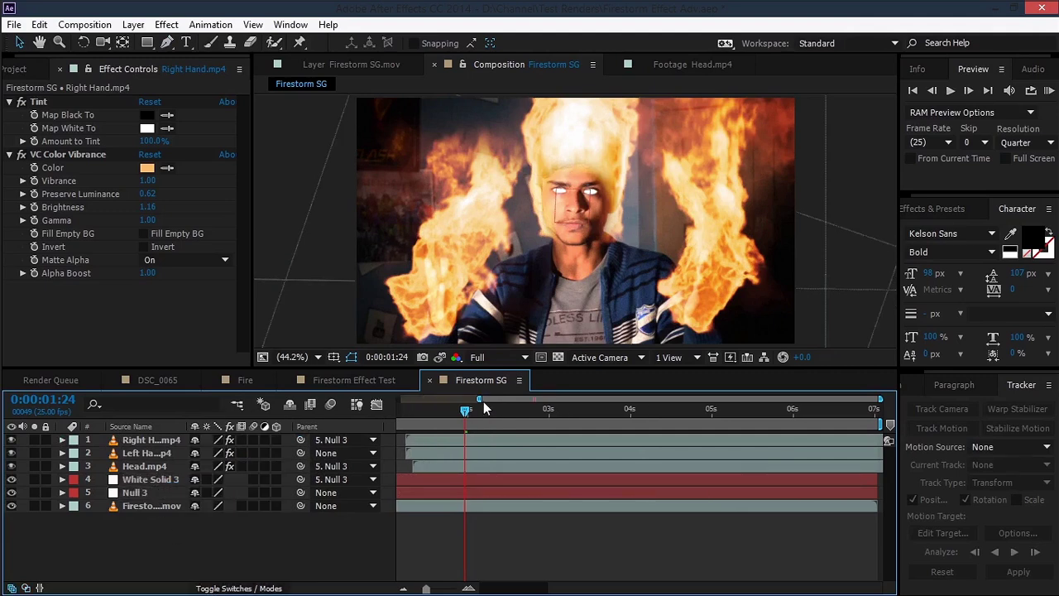
drag(480, 401, 399, 400)
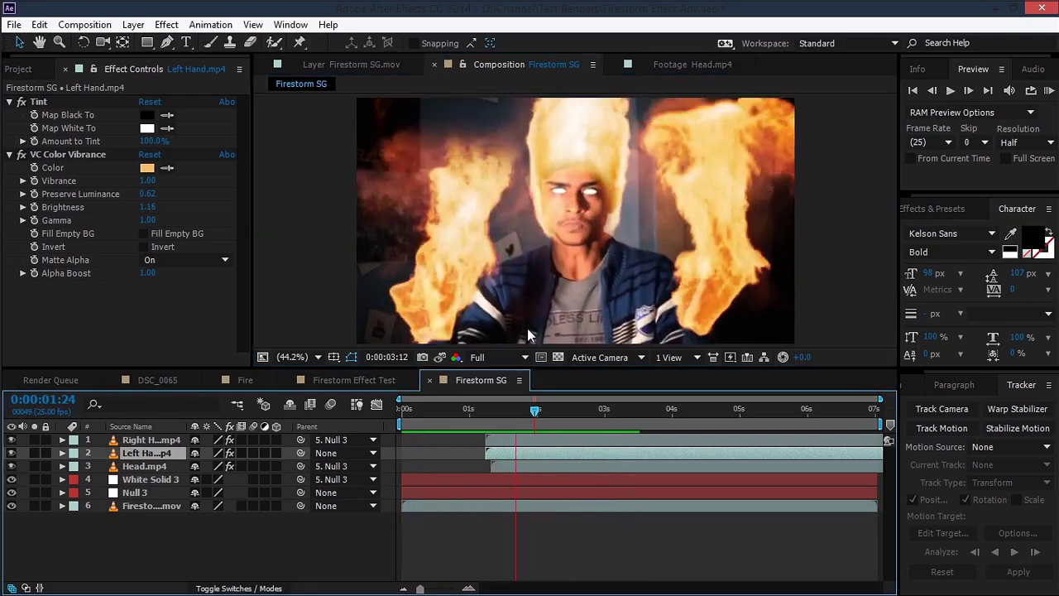
Step: Create a medium orange solid (F59C5A) as the top layer and give it a full-frame elliptical mask
right_click(191, 541)
mouse_move(326, 377)
click(412, 417)
click(240, 421)
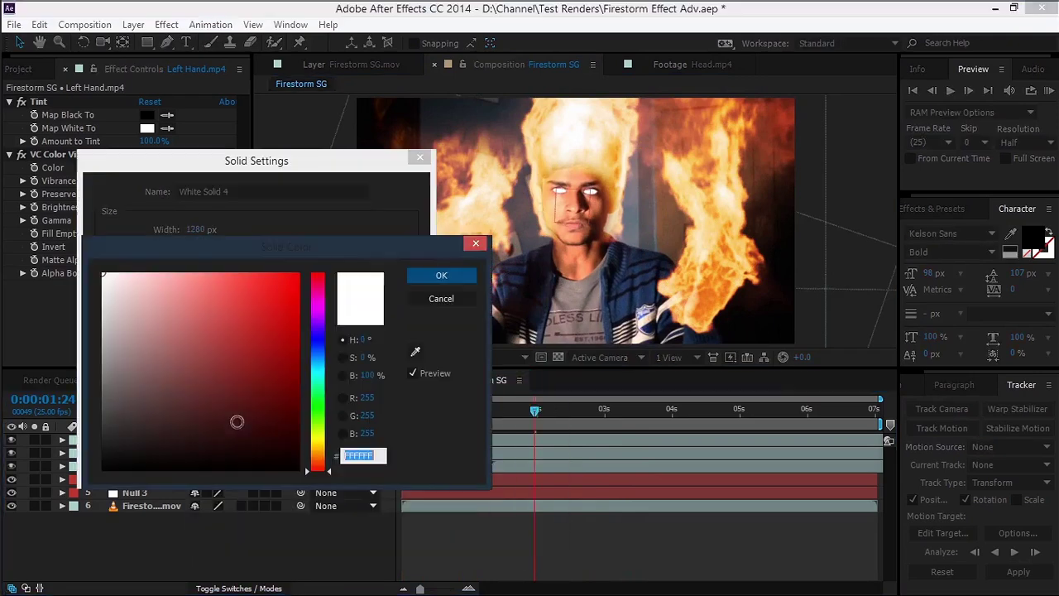
drag(308, 451, 319, 463)
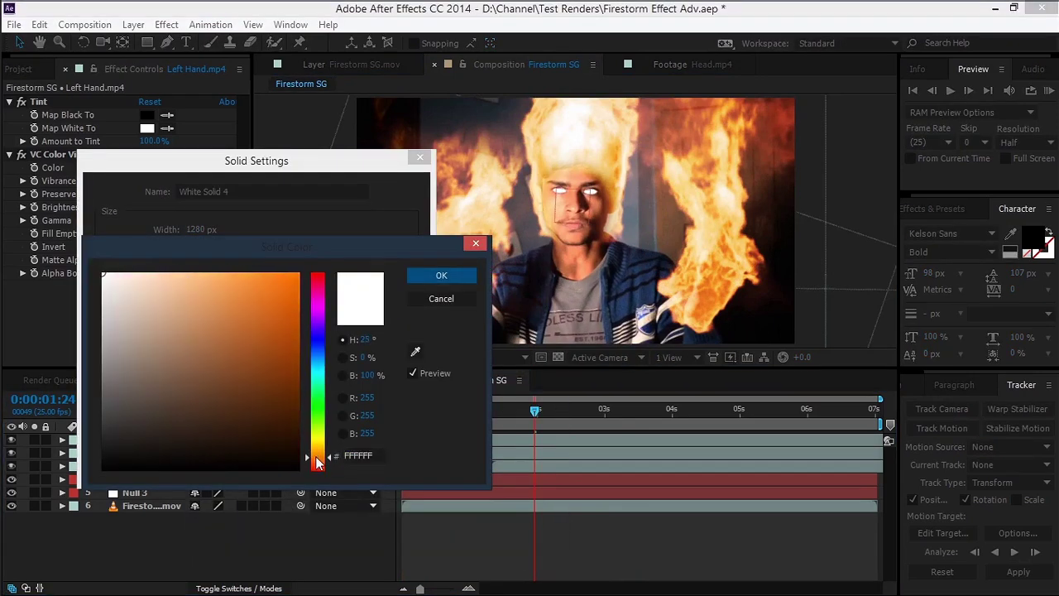
drag(243, 297, 224, 283)
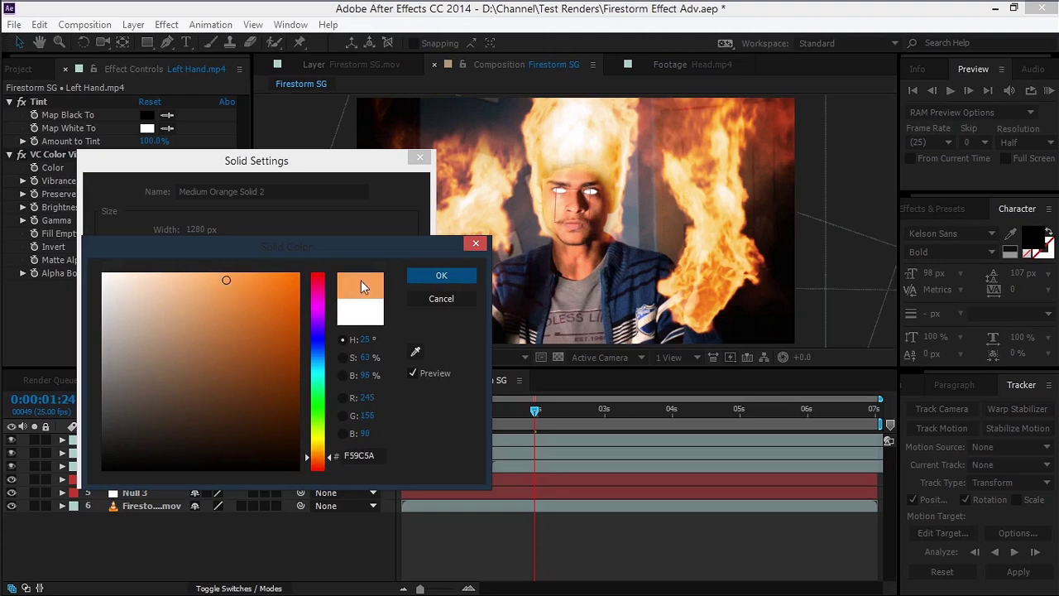
click(441, 274)
click(302, 461)
drag(147, 42, 195, 75)
double_click(147, 42)
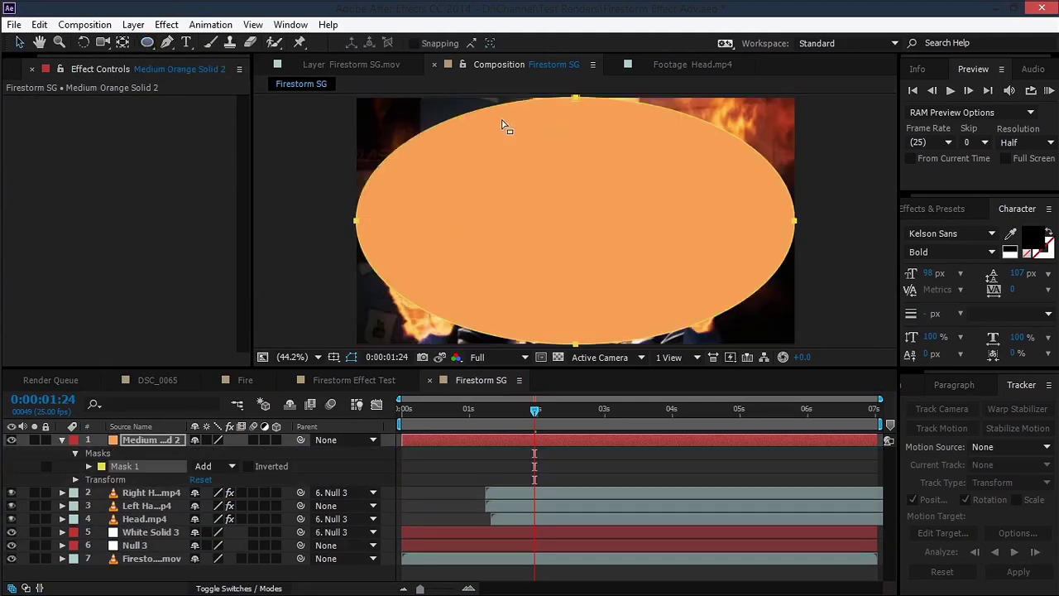
Step: Feather the orange solid's elliptical mask by 562 pixels and set the solid's blending mode to Screen
click(148, 441)
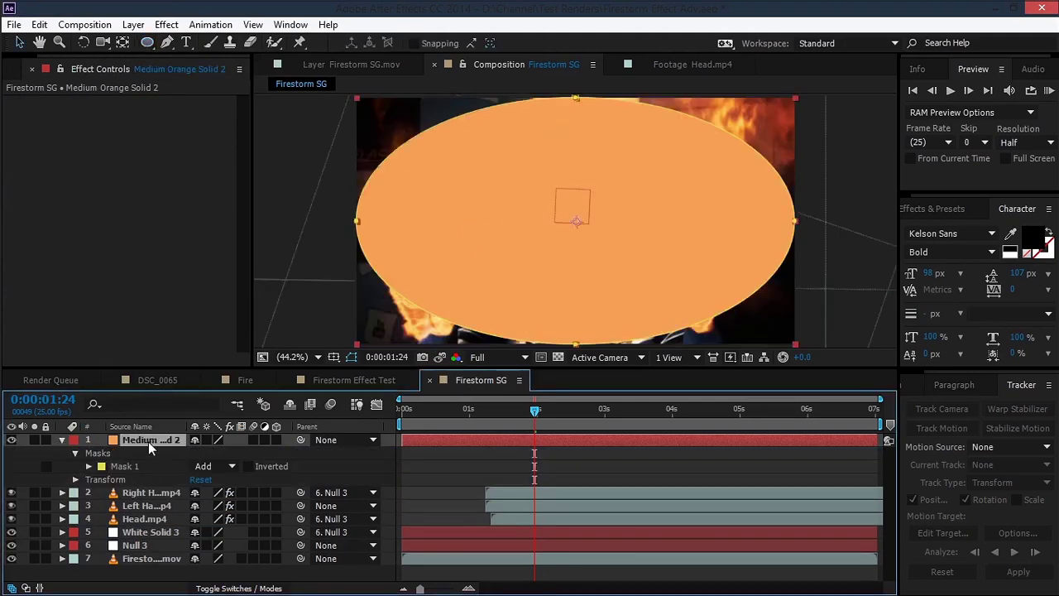
key(f)
drag(212, 466, 608, 420)
click(268, 586)
click(206, 440)
click(248, 284)
Step: Set the orange solid's opacity to 75%
click(139, 442)
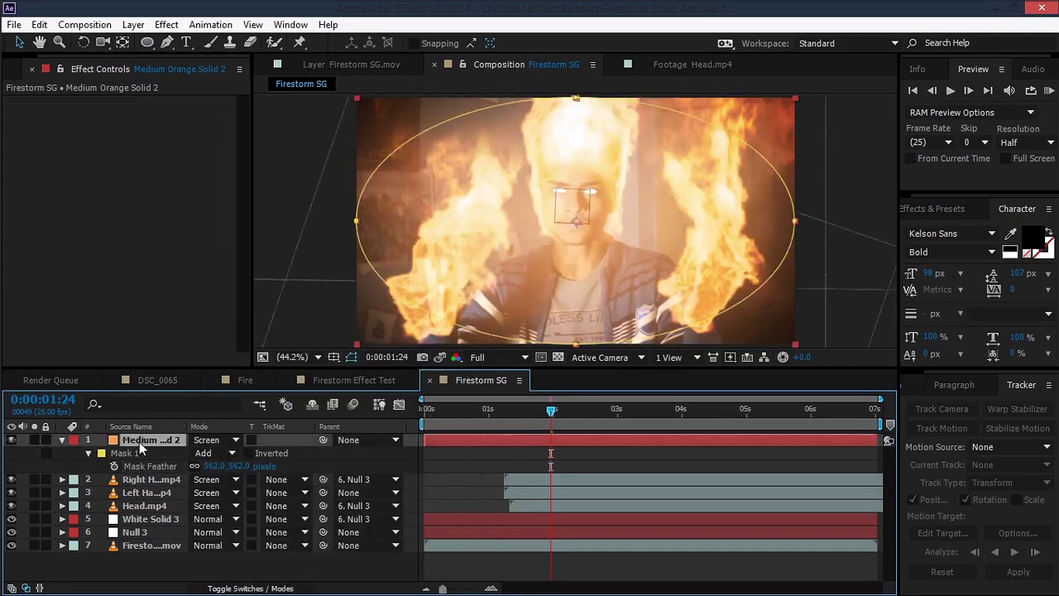
key(t)
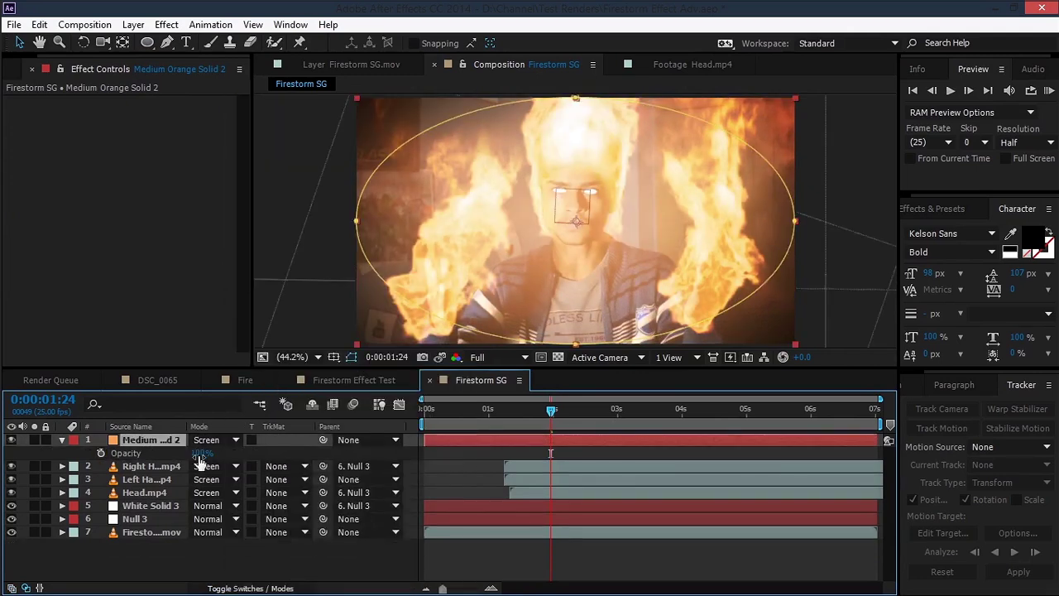
click(198, 455)
text(75)
key(Return)
key(g)
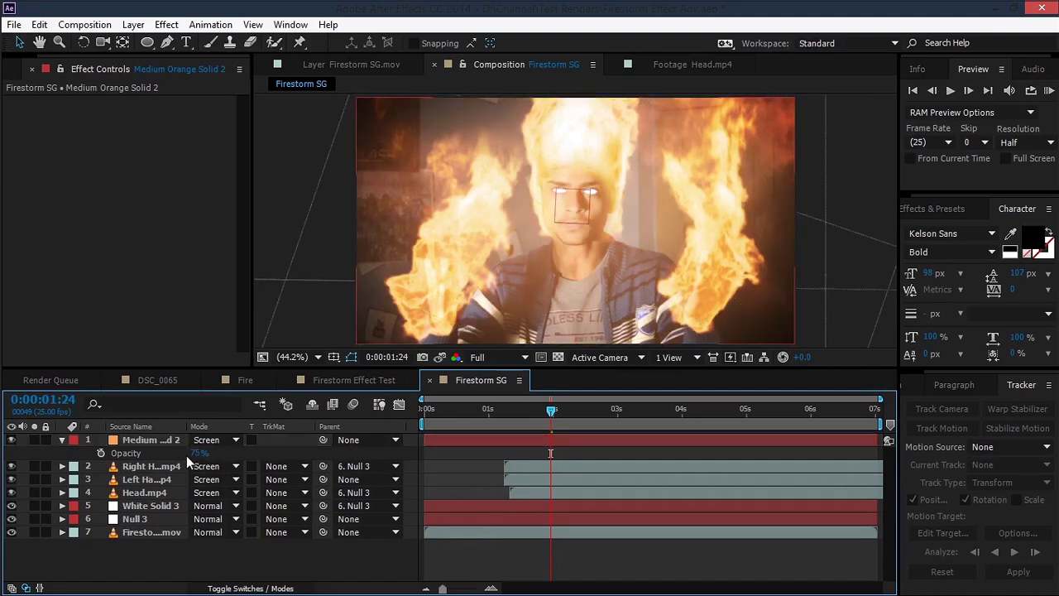
Step: Scale the orange solid down around its centre so its edges sit slightly inside the frame
double_click(358, 223)
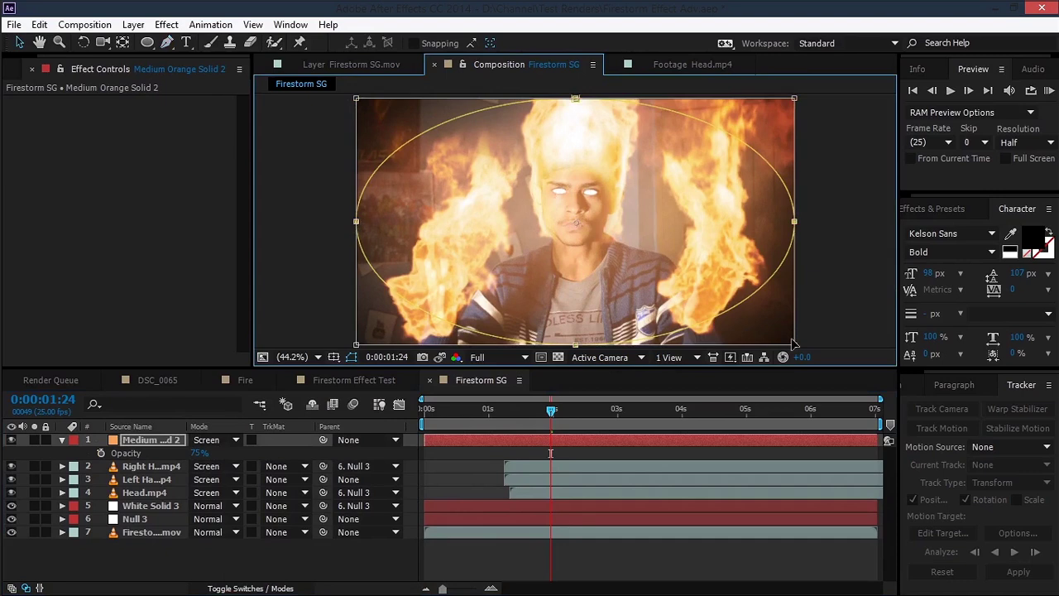
drag(790, 344, 756, 329)
click(453, 439)
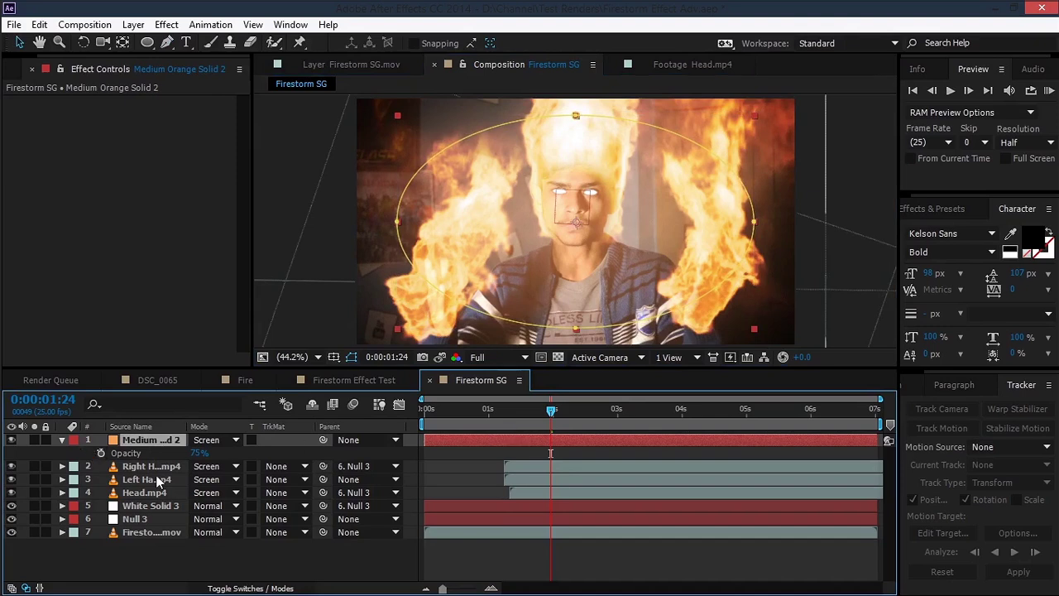
Step: Keyframe the orange solid's opacity from 0% at 0:00:01:09 to 75% at 0:00:01:14
click(99, 453)
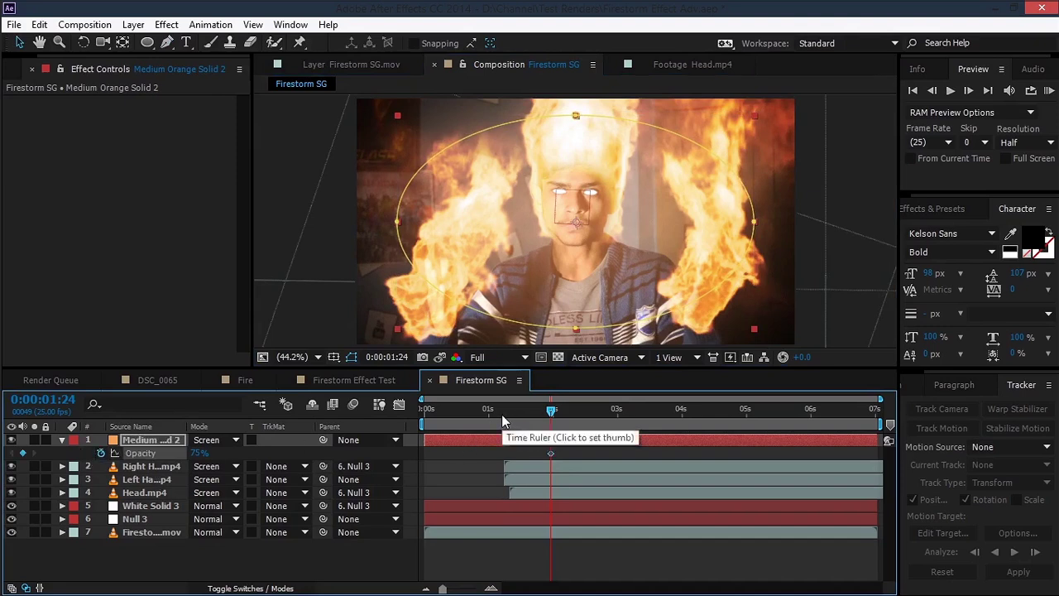
click(501, 415)
drag(503, 417, 507, 419)
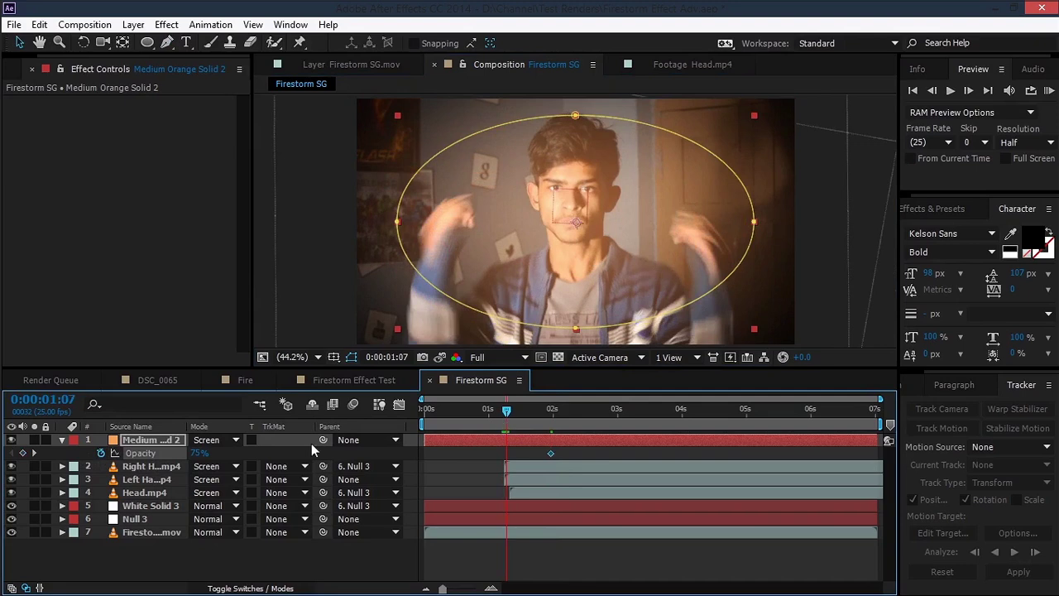
drag(197, 454, 136, 455)
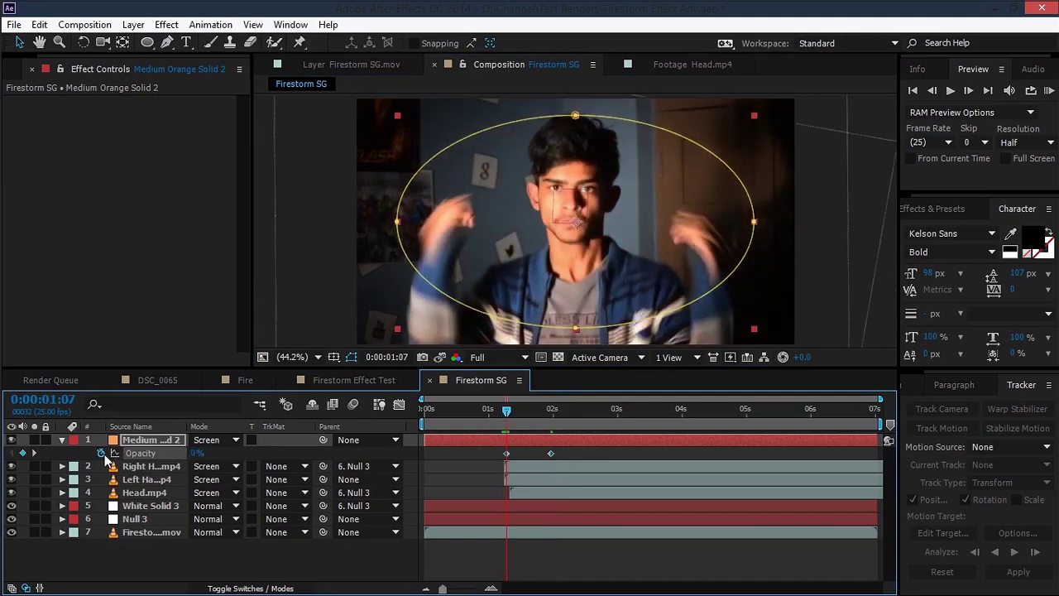
drag(508, 411, 515, 415)
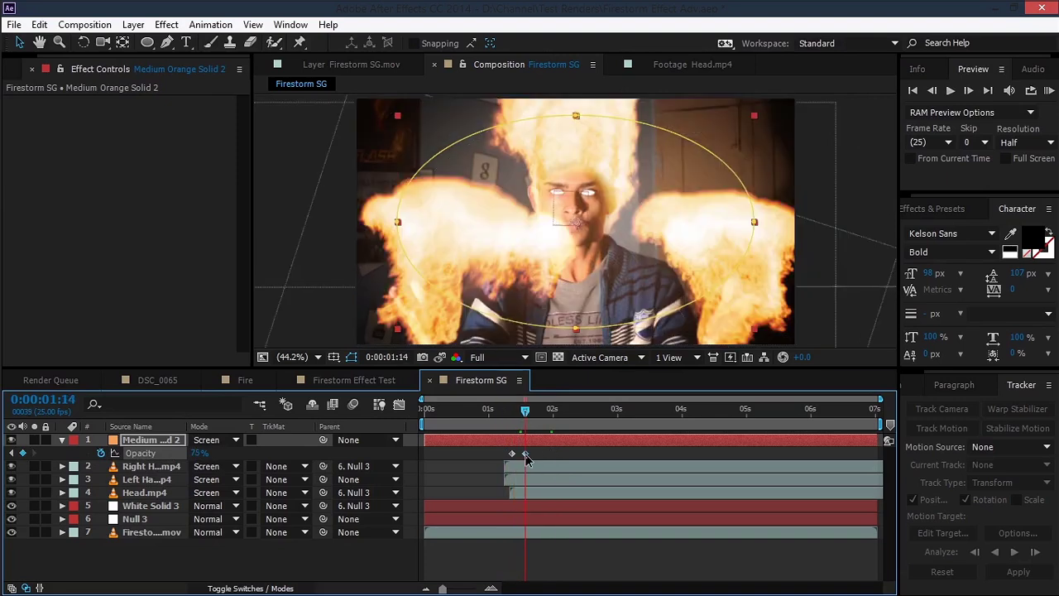
Step: Add a 10% opacity keyframe to the orange solid shortly after the 2-second mark
click(560, 414)
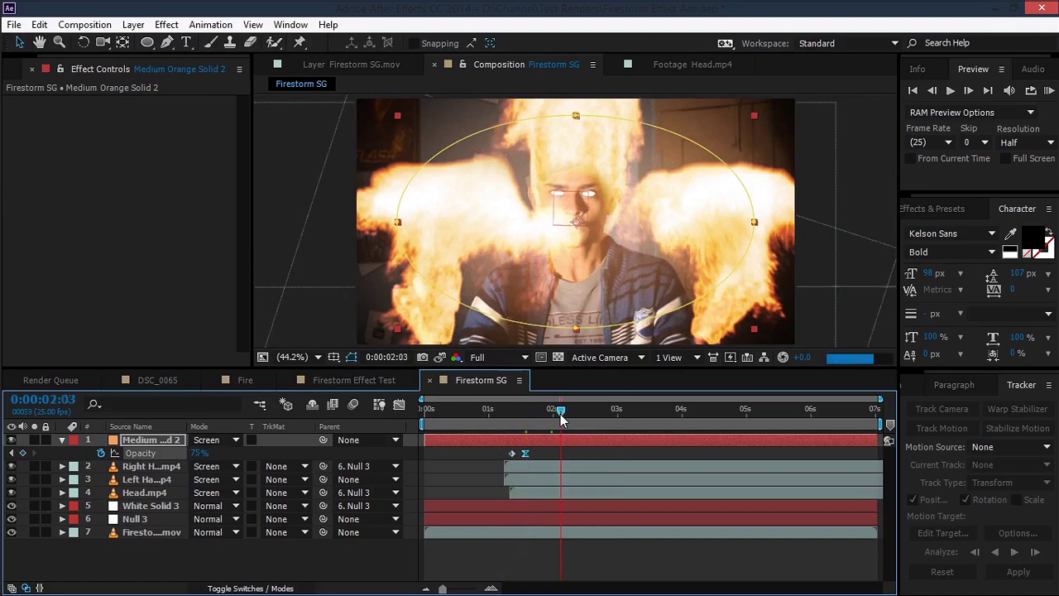
click(571, 413)
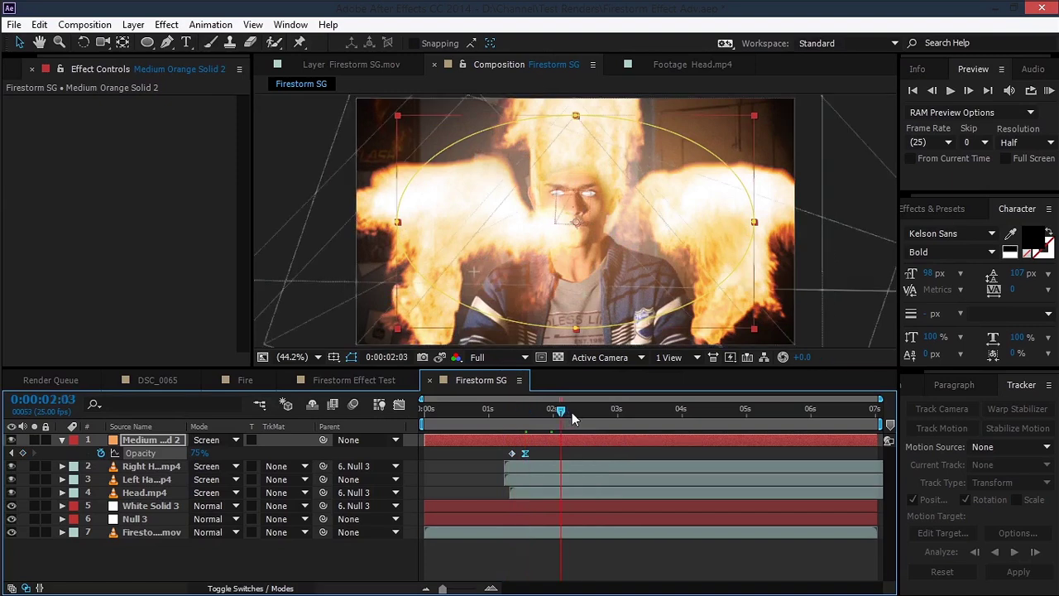
click(200, 454)
text(10)
key(Return)
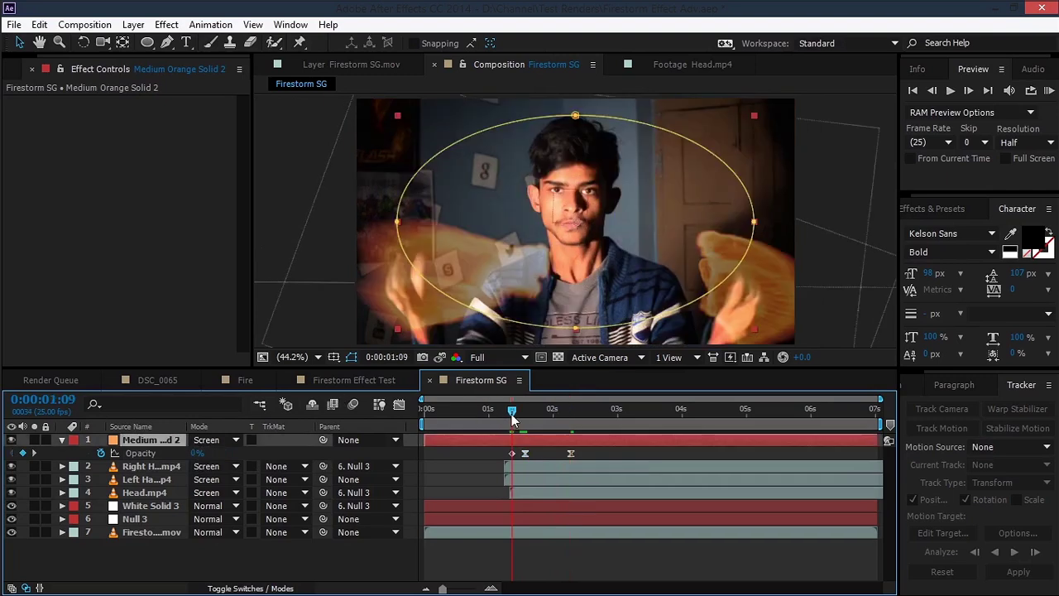
Step: Duplicate the orange solid at 0:00:01:14 and turn the lower copy into an adjustment layer
drag(513, 420, 525, 416)
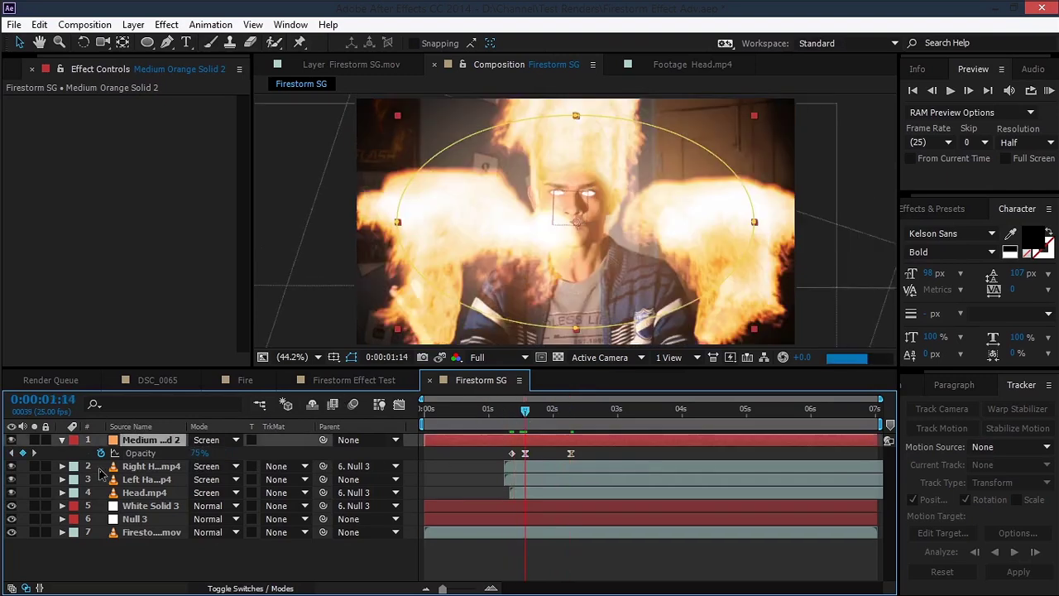
key(ctrl+d)
click(144, 453)
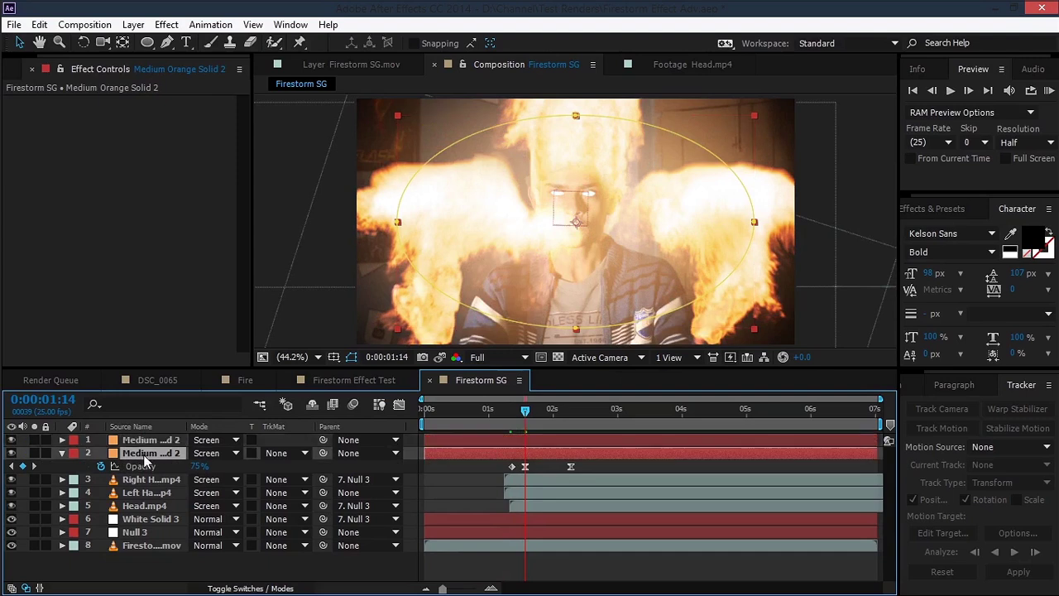
click(228, 588)
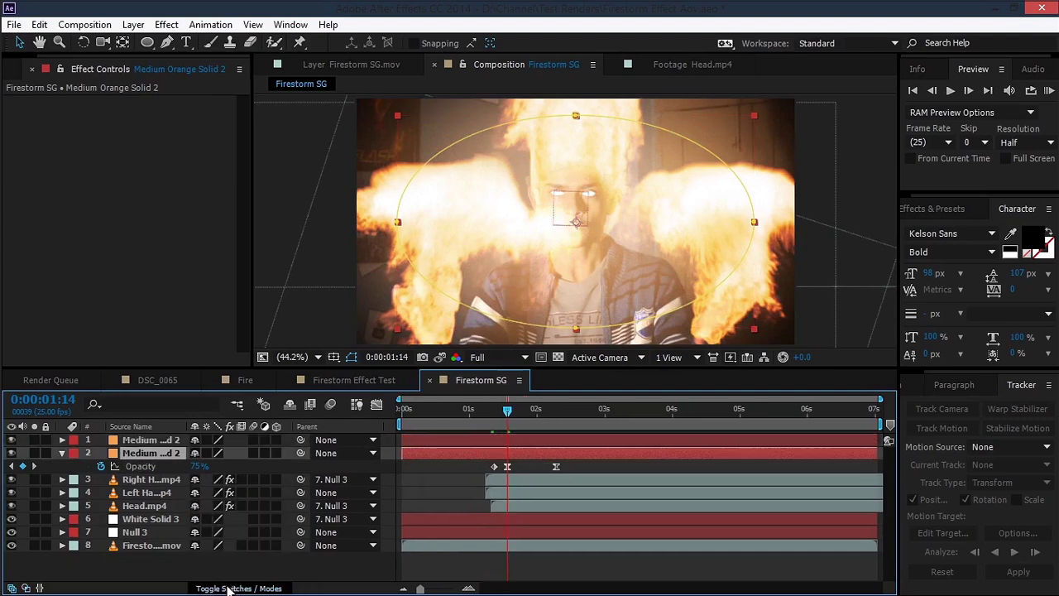
click(264, 452)
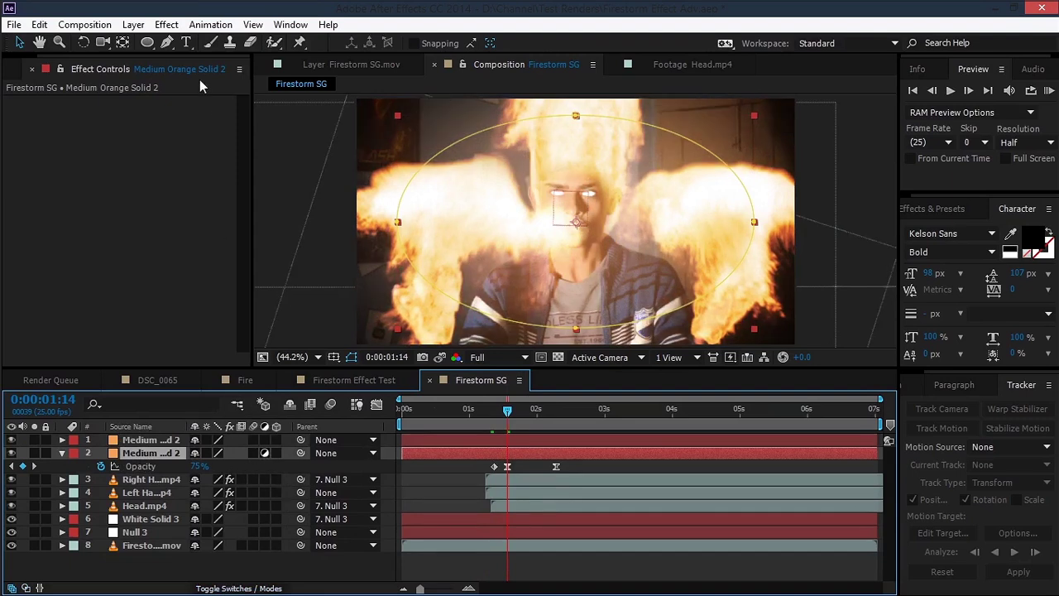
Step: Apply the Glow effect to the orange adjustment layer and raise its glow radius to about 52
click(166, 24)
mouse_move(204, 423)
click(421, 286)
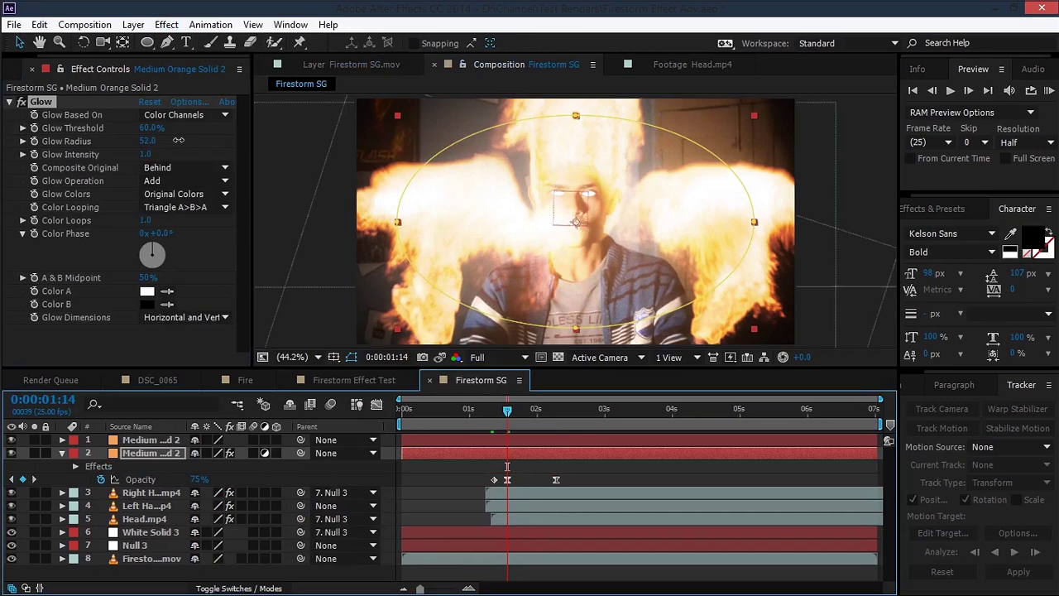
click(176, 156)
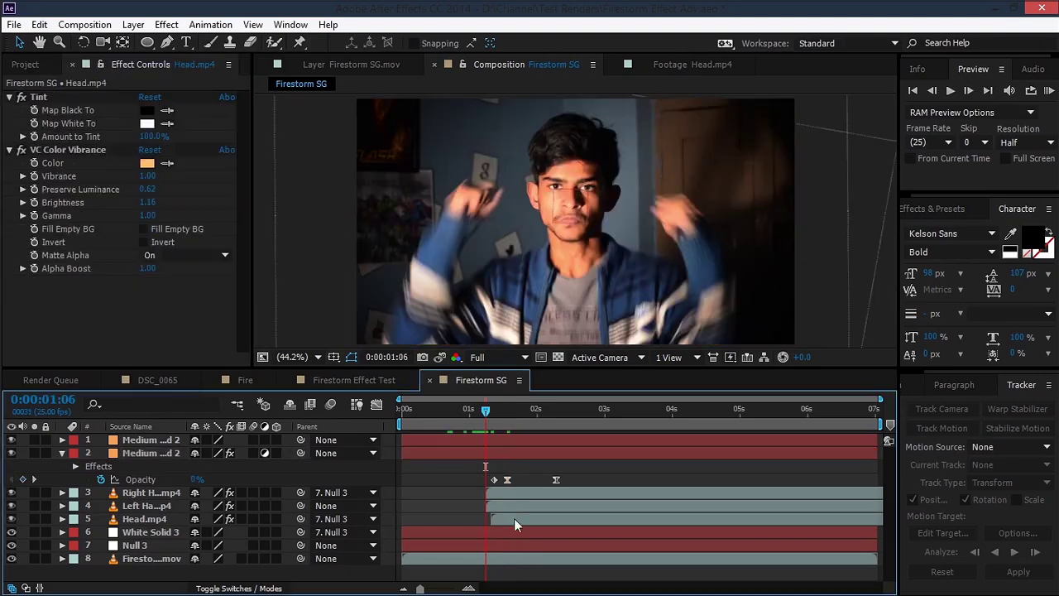
Step: Move the Head.mp4 layer to start at 0:00:01:06 and preview the composition
drag(524, 519, 519, 519)
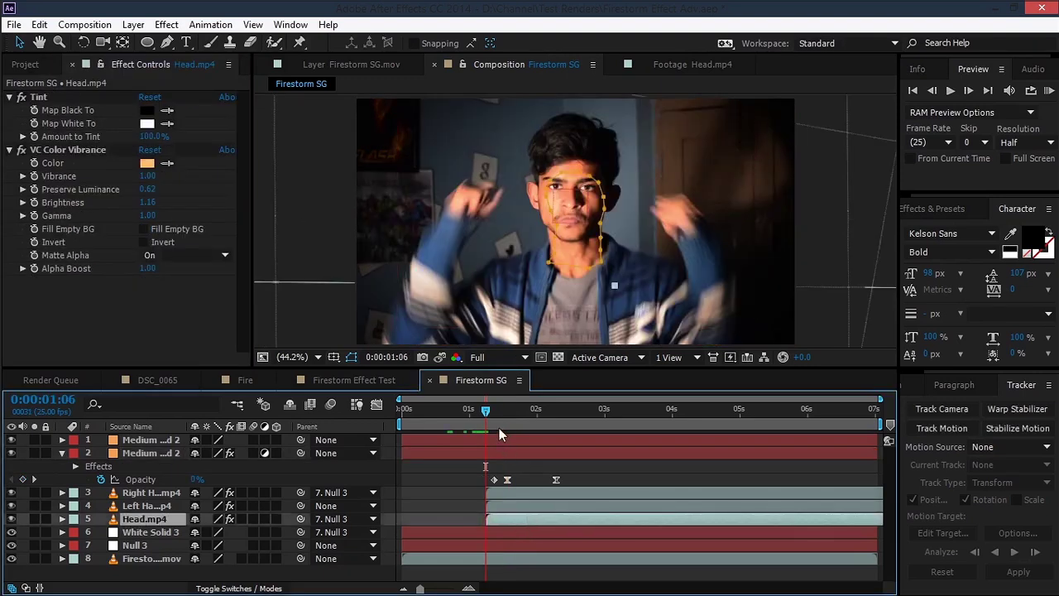
drag(486, 410, 495, 416)
click(449, 486)
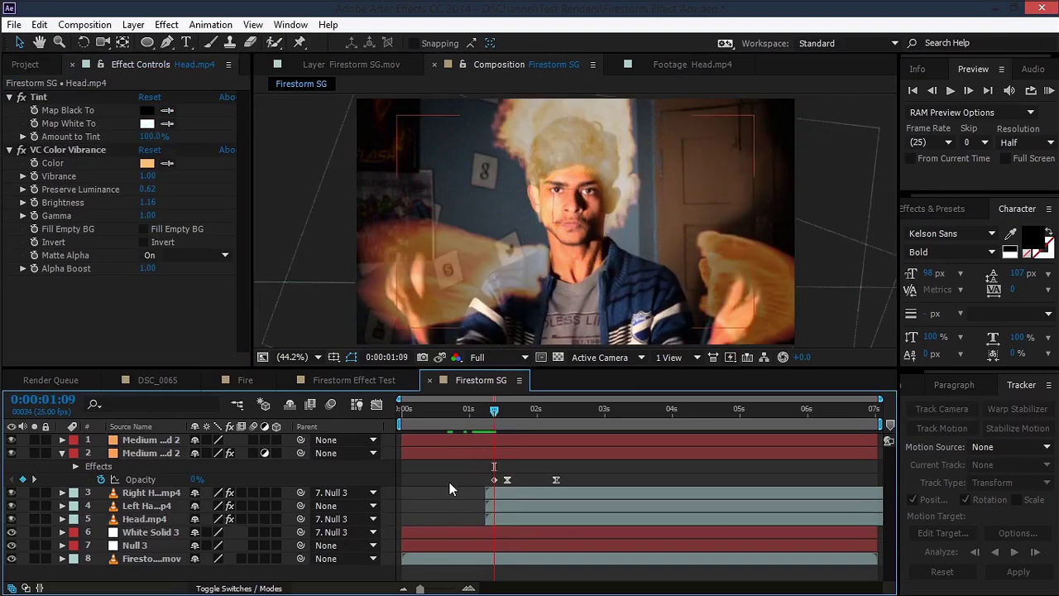
key(space)
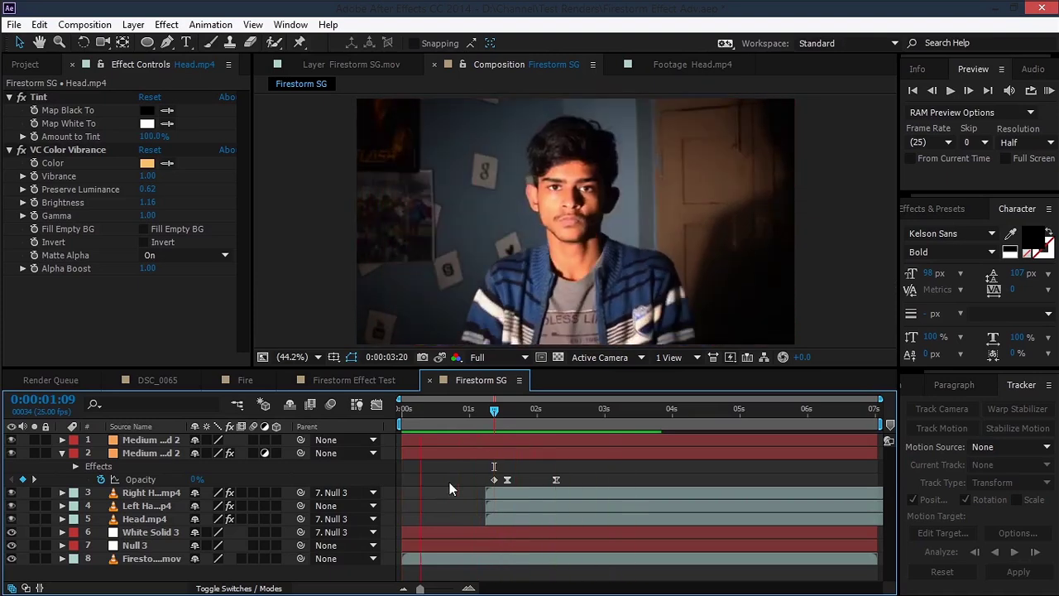
click(62, 453)
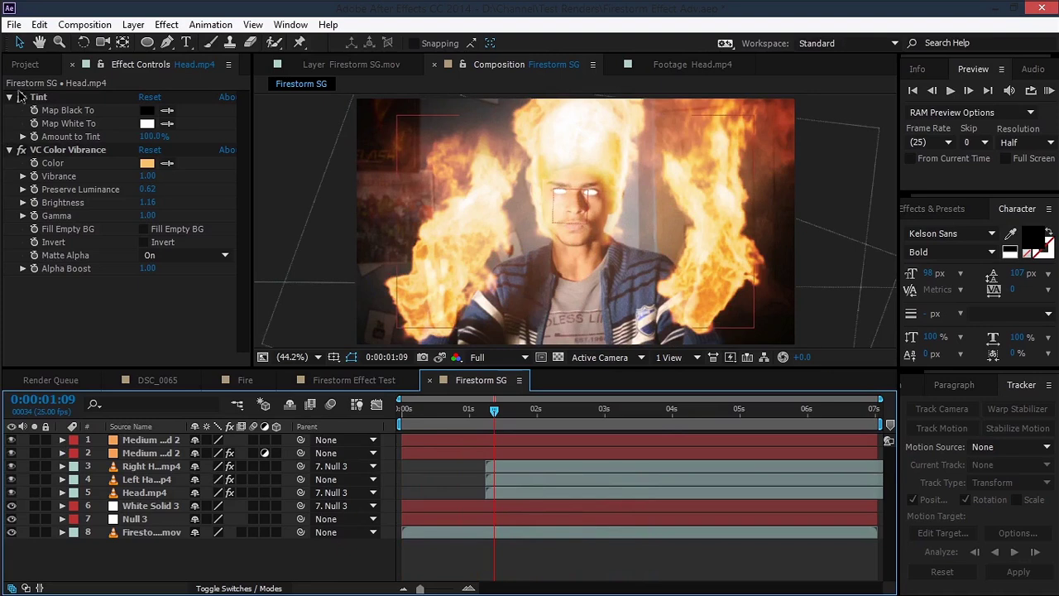
Step: Add Dirty.jpg from the Assets folder as the top layer, set its blending mode to Screen, and shift it upward
click(31, 66)
double_click(62, 219)
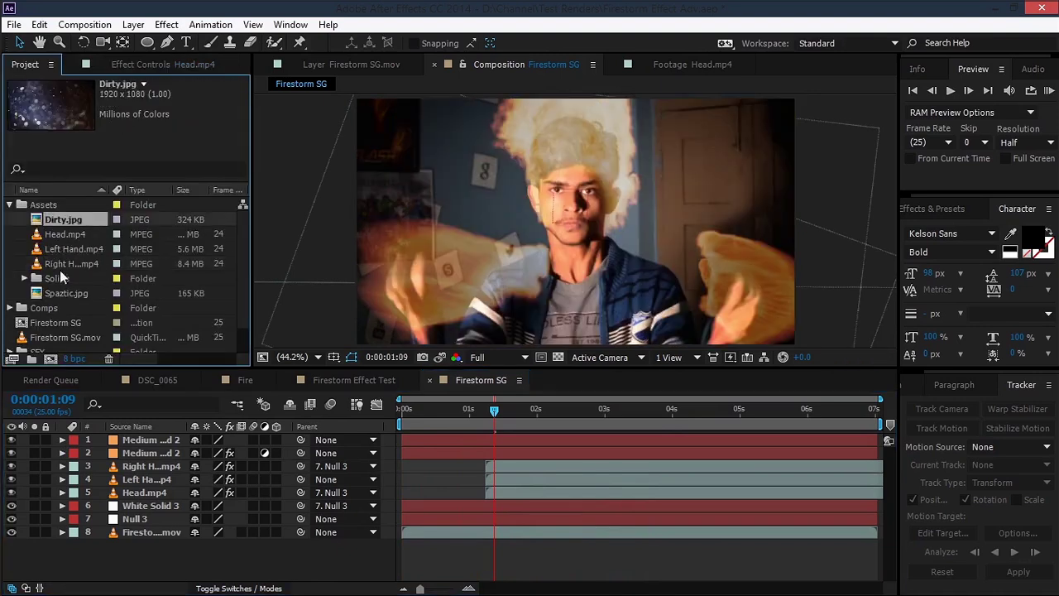
scroll(446, 235, up, 1)
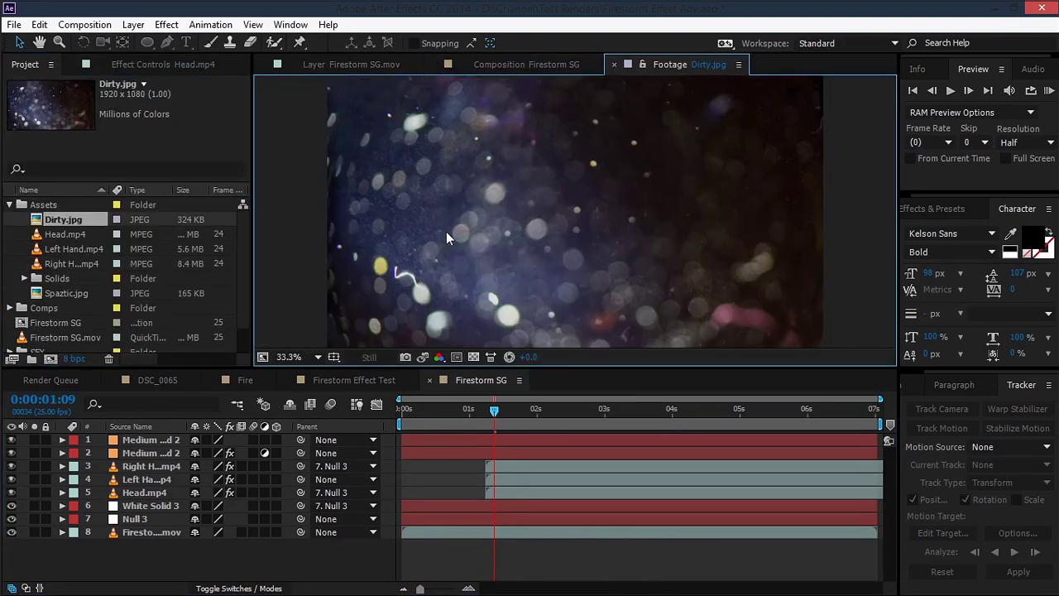
scroll(446, 237, down, 2)
scroll(579, 190, up, 2)
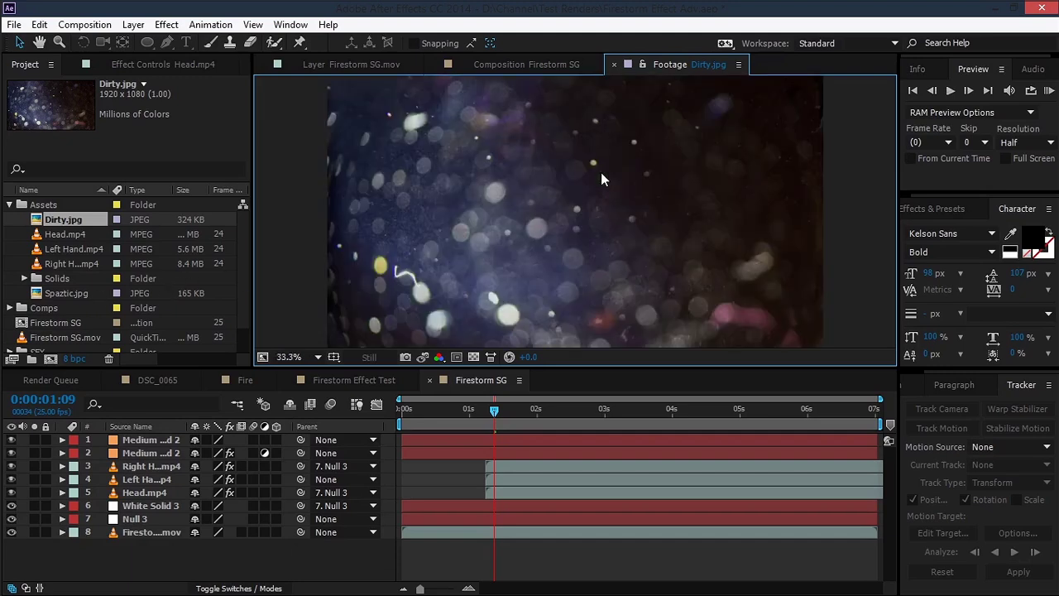
drag(62, 220, 190, 441)
click(208, 439)
click(248, 291)
drag(509, 253, 515, 195)
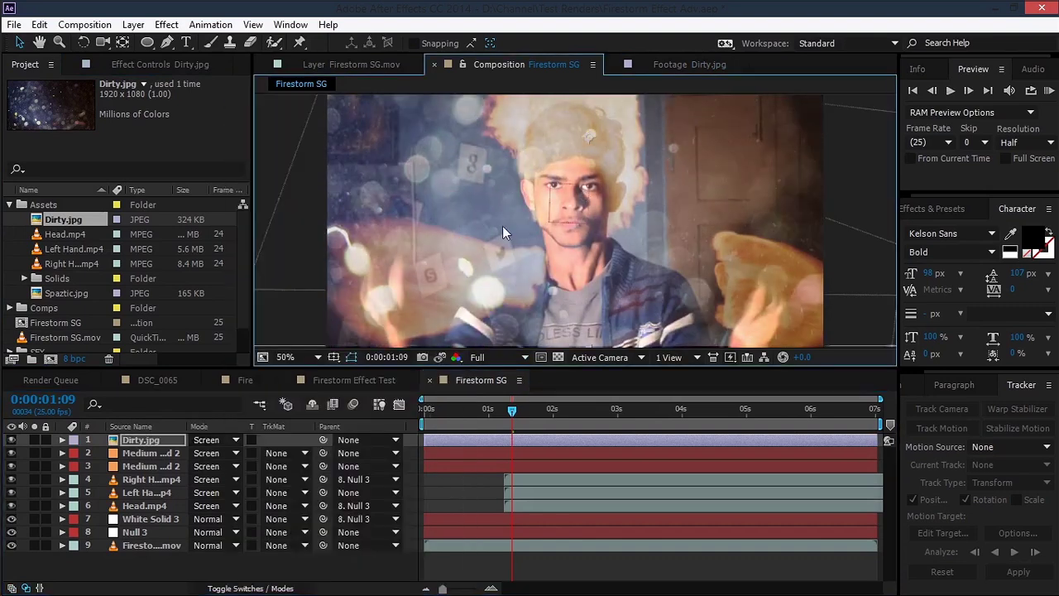
Step: Set the Dirty.jpg layer's opacity to 64% and scale it down to just cover the frame
click(144, 442)
key(t)
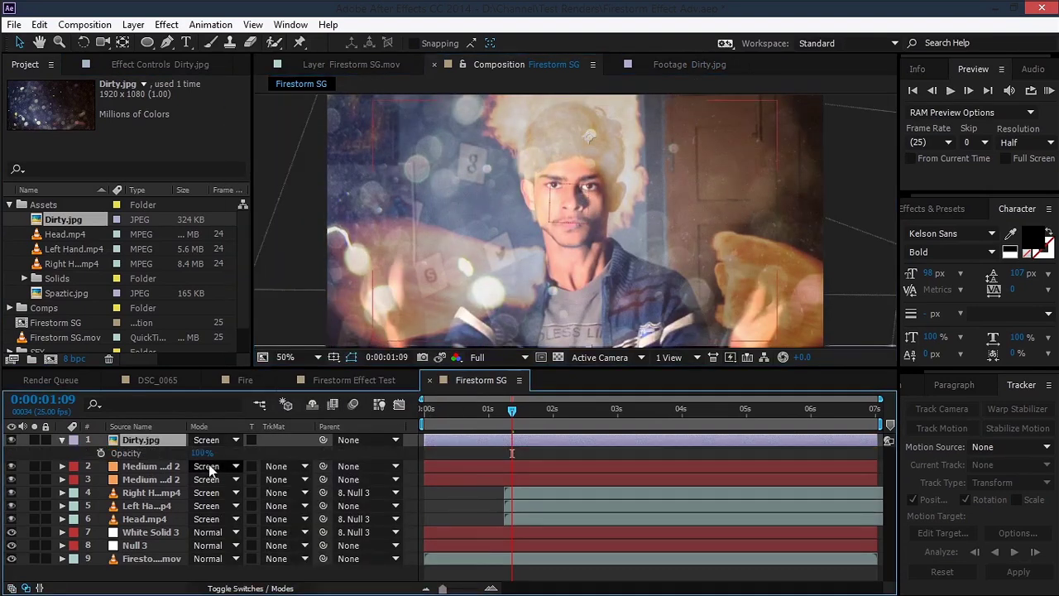
drag(198, 454, 180, 455)
scroll(442, 265, down, 2)
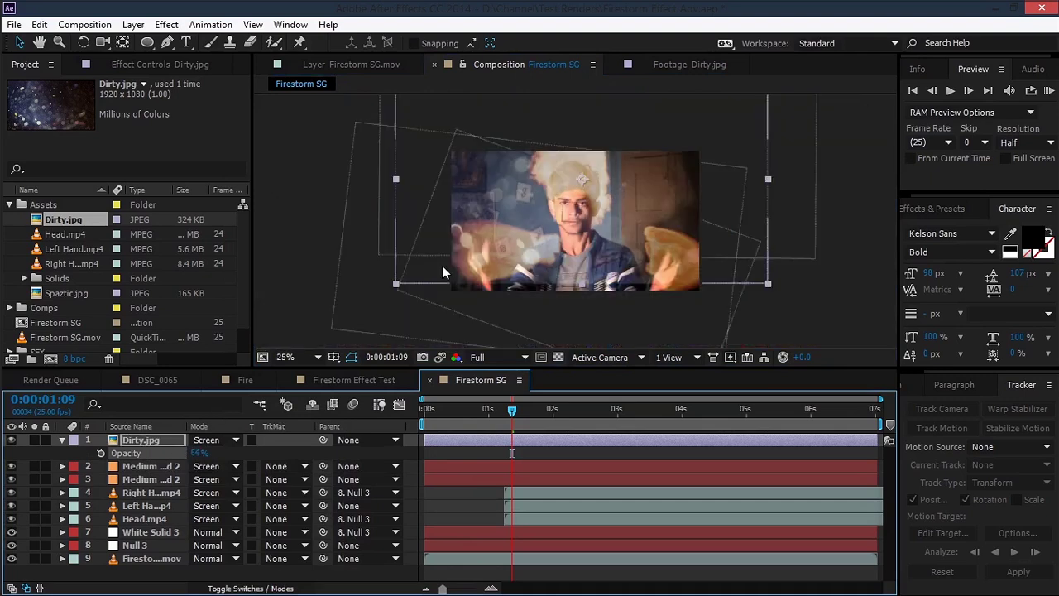
drag(768, 284, 703, 268)
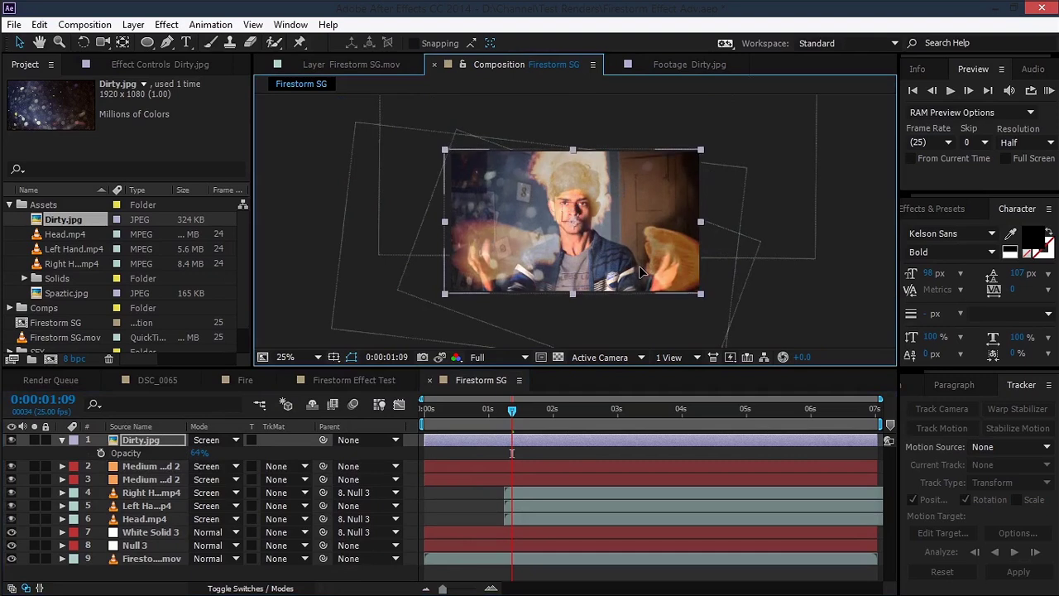
key(period)
key(comma)
Step: Draw an elliptical mask on Dirty.jpg over the frame's upper-left corner and feather it by 215 pixels
click(148, 42)
mouse_move(394, 119)
mouse_down()
mouse_move(448, 157)
mouse_move(567, 204)
mouse_up()
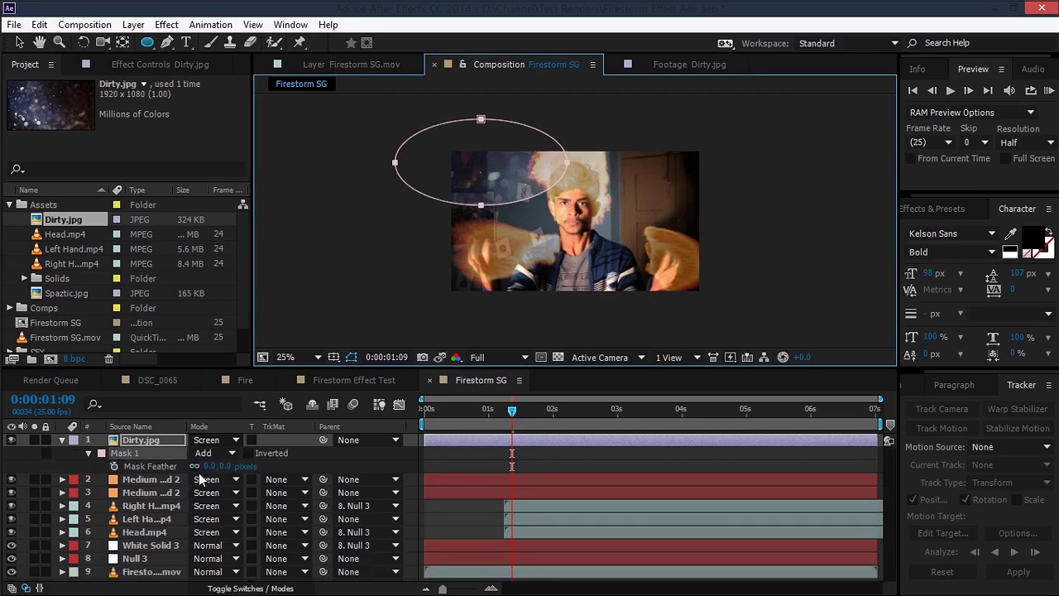
drag(211, 466, 340, 466)
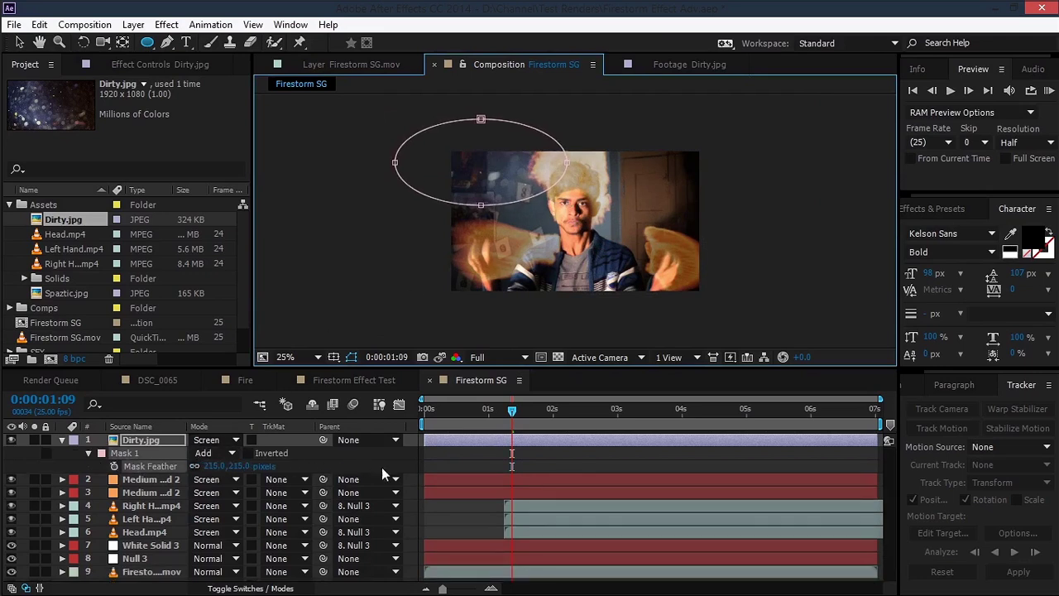
Step: Draw a second elliptical mask on Dirty.jpg over the frame's upper-right corner and feather it by 118 pixels
mouse_move(720, 123)
mouse_down()
mouse_move(644, 220)
mouse_move(577, 216)
mouse_up()
key(f)
key(f)
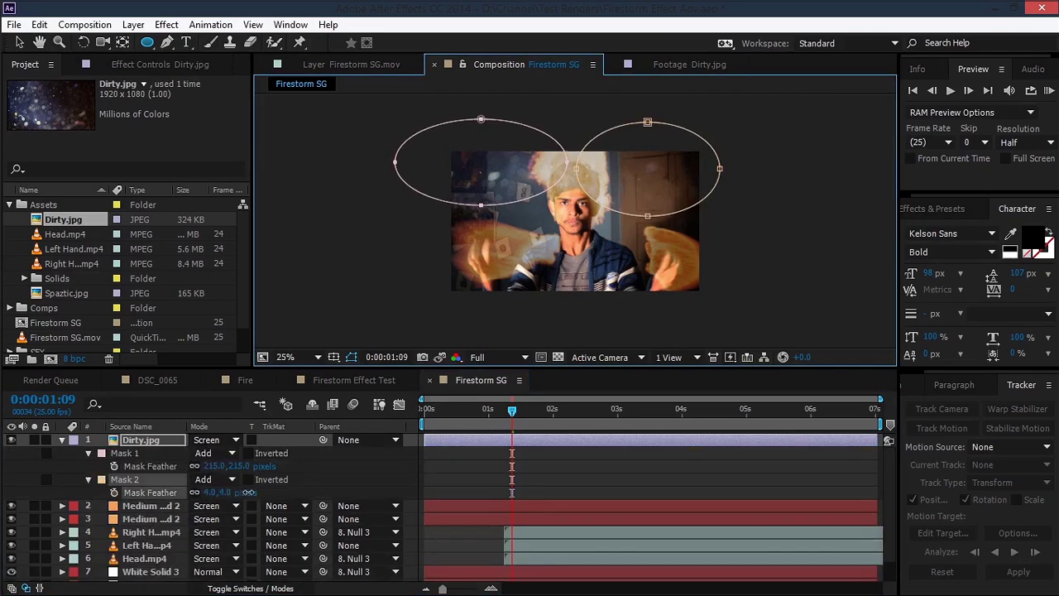
drag(280, 492, 304, 491)
click(339, 477)
key(v)
scroll(438, 230, up, 1)
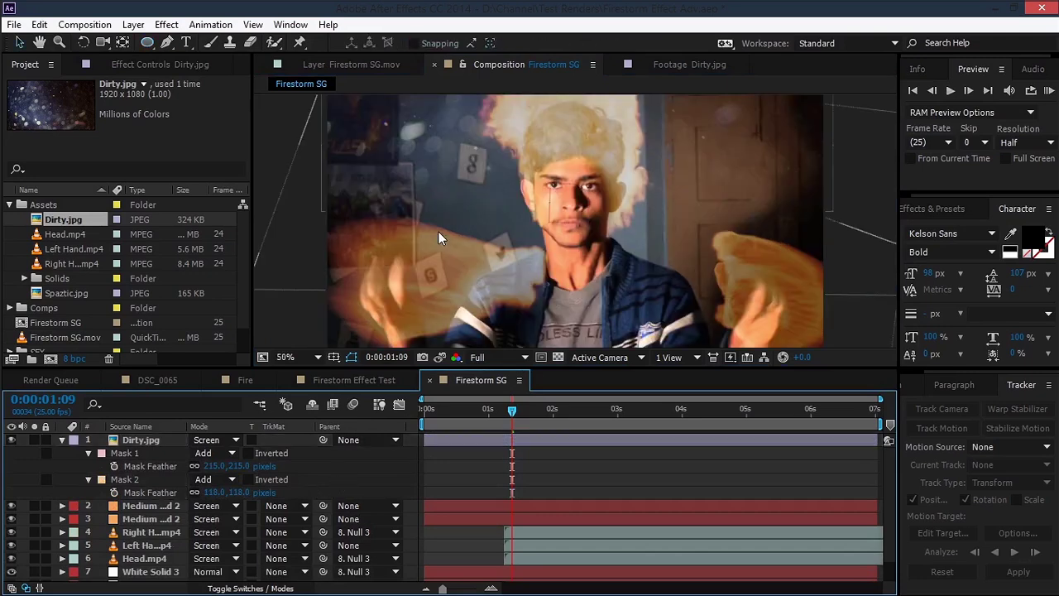
key(shift+slash)
click(62, 440)
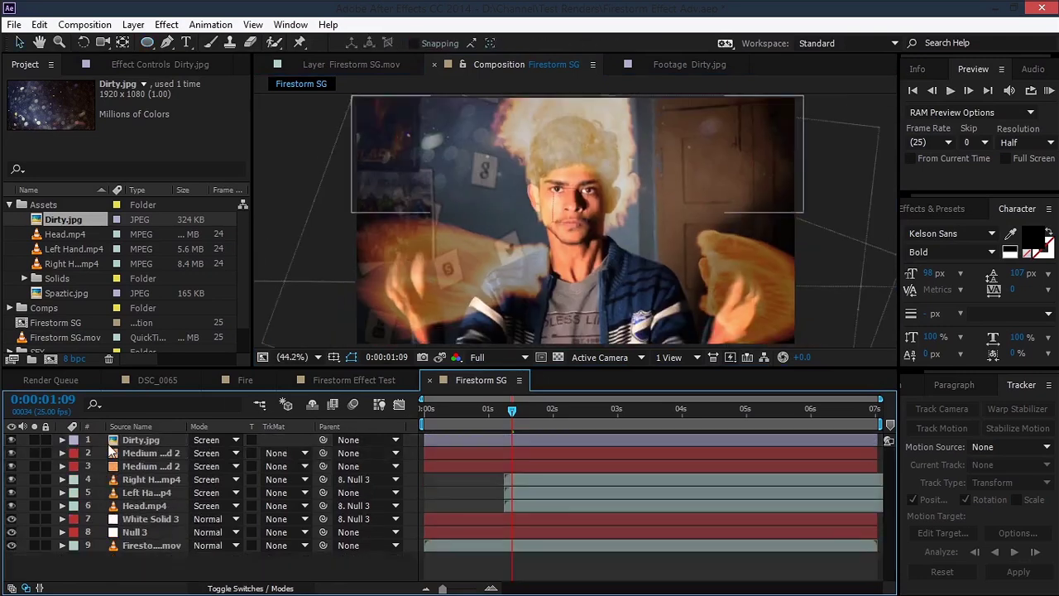
Step: Start animating the Dirty.jpg layer's opacity with a keyframe at 0:00:01:15
click(136, 442)
key(t)
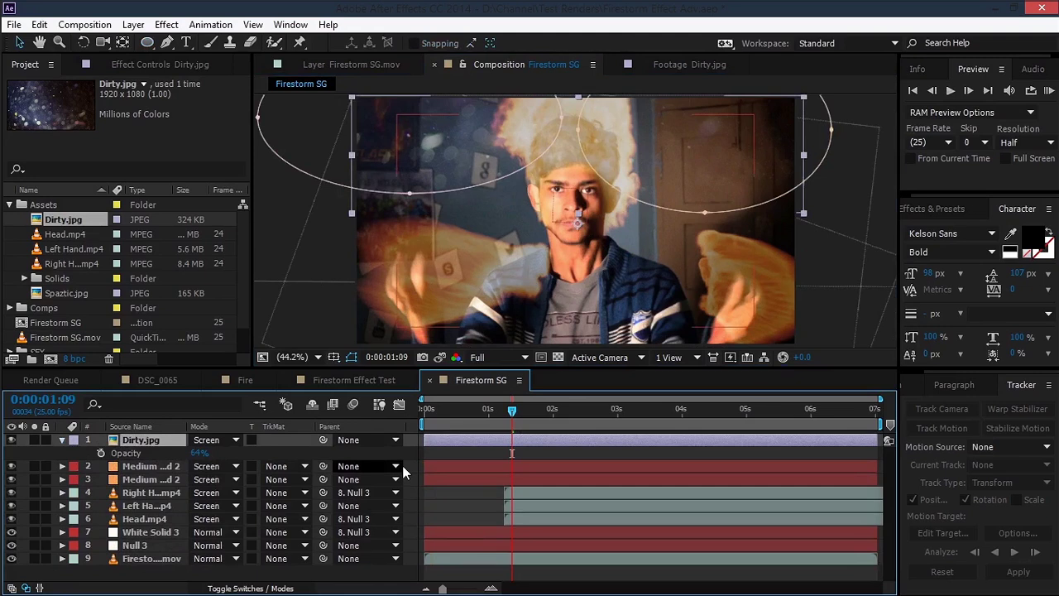
key(Page_Down)
key(Page_Down)
key(Page_Down)
key(Page_Down)
key(Page_Down)
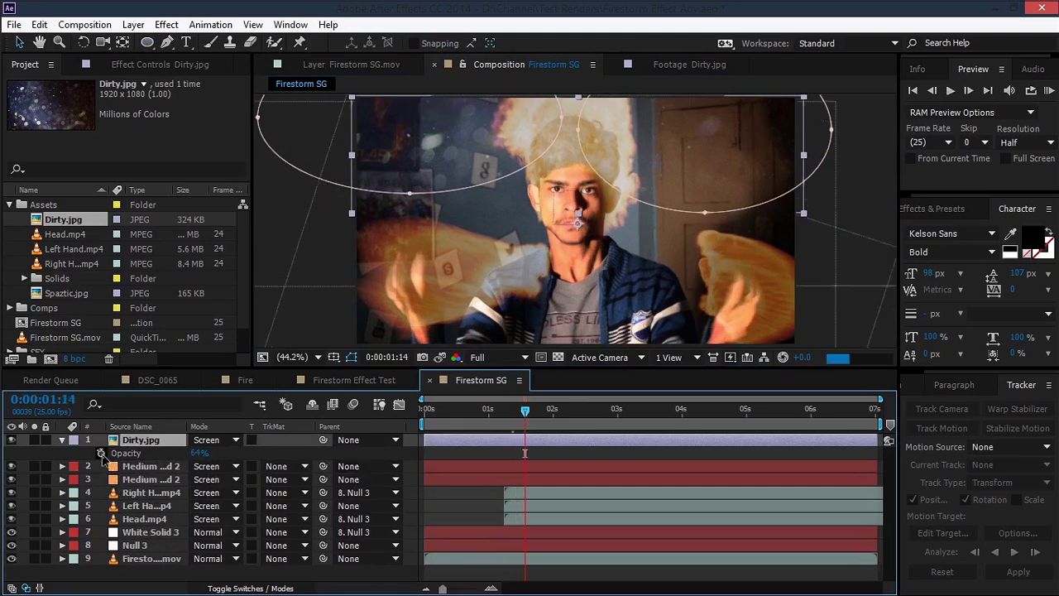
key(Page_Down)
click(100, 453)
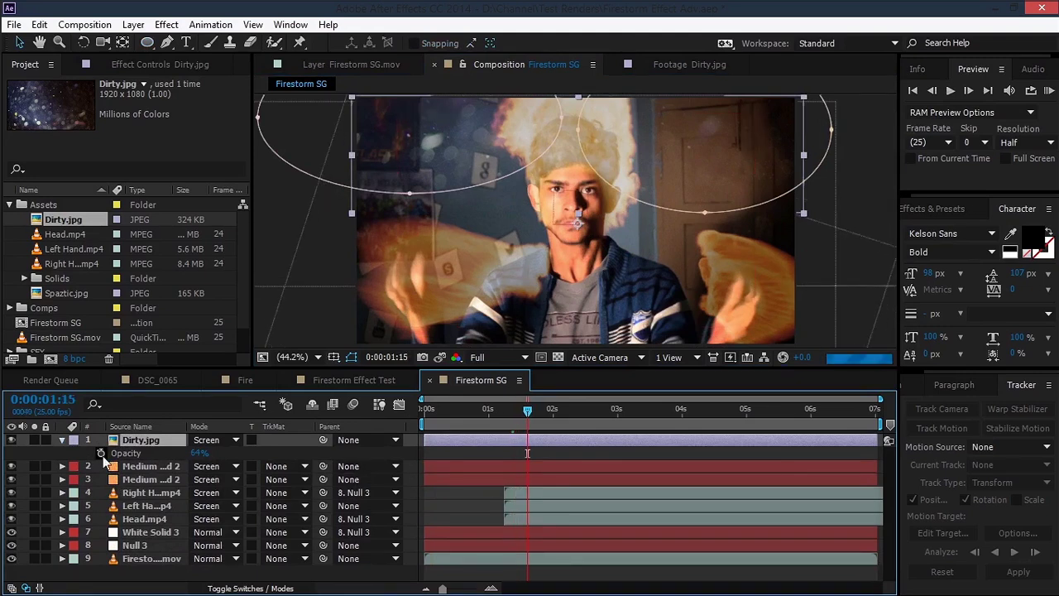
Step: Keyframe Dirty.jpg's opacity at 0% at 0:00:01:06 and check the overlay's fade-in
click(510, 416)
click(504, 415)
click(197, 453)
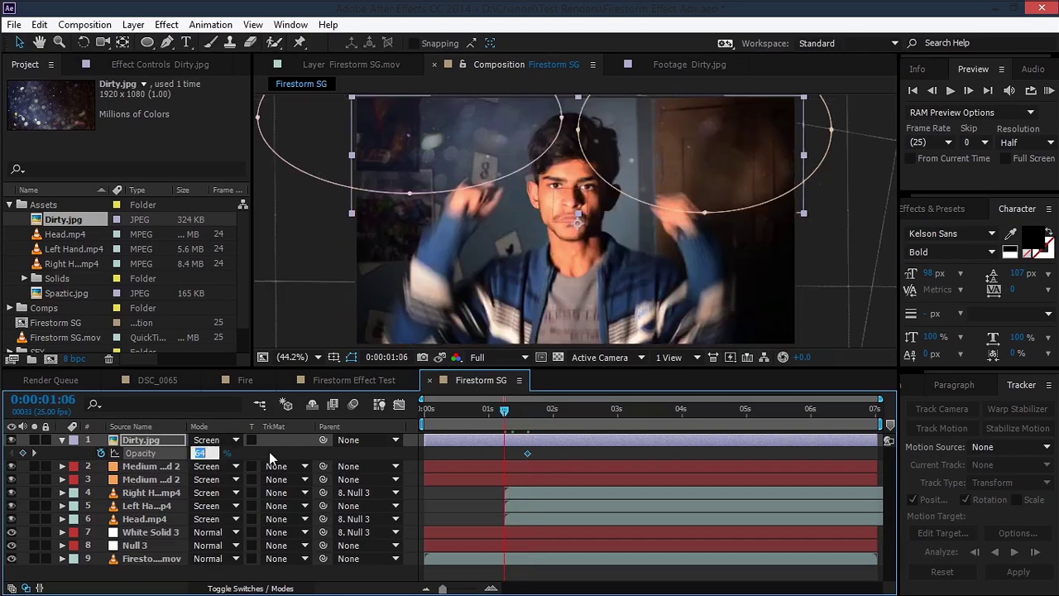
text(0)
click(276, 455)
click(539, 437)
key(Page_Up)
click(571, 417)
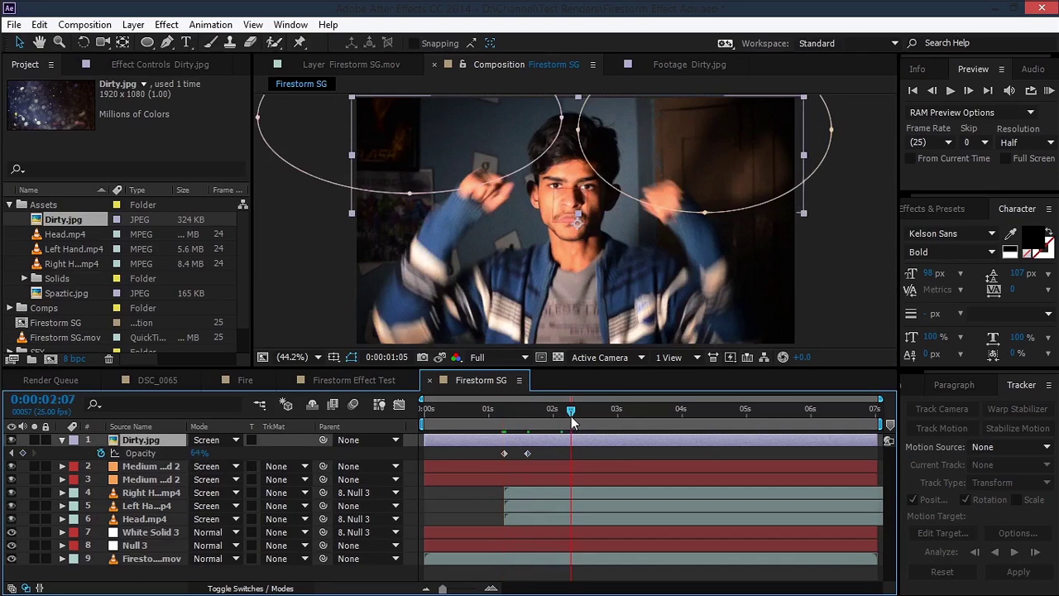
click(200, 453)
key(Return)
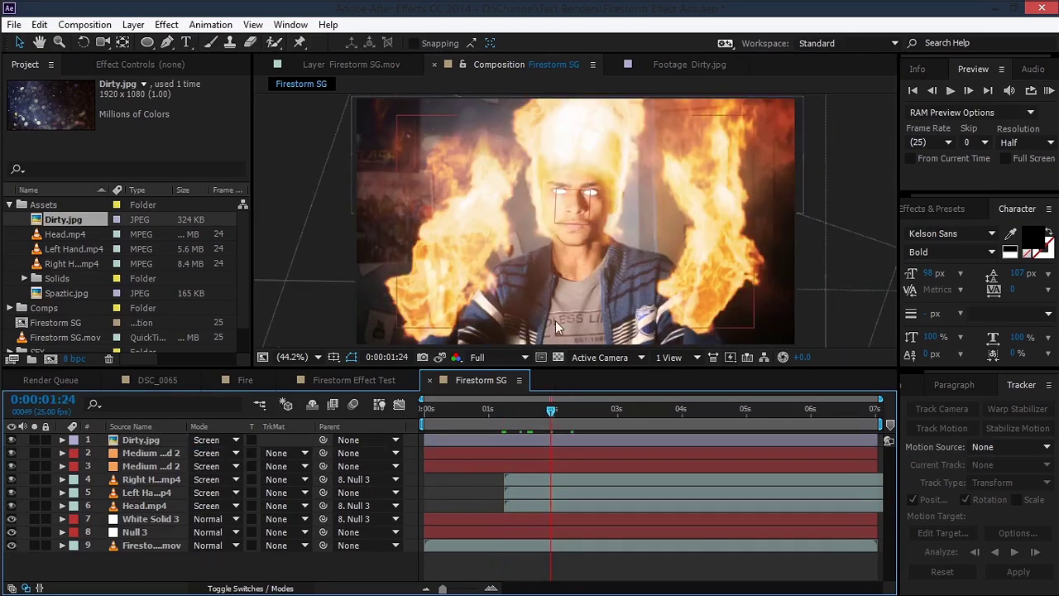
Step: Copy Adjustment Layers 5, 4 and 1 from the Firestorm Effect Test composition to the top of Firestorm SG
click(362, 380)
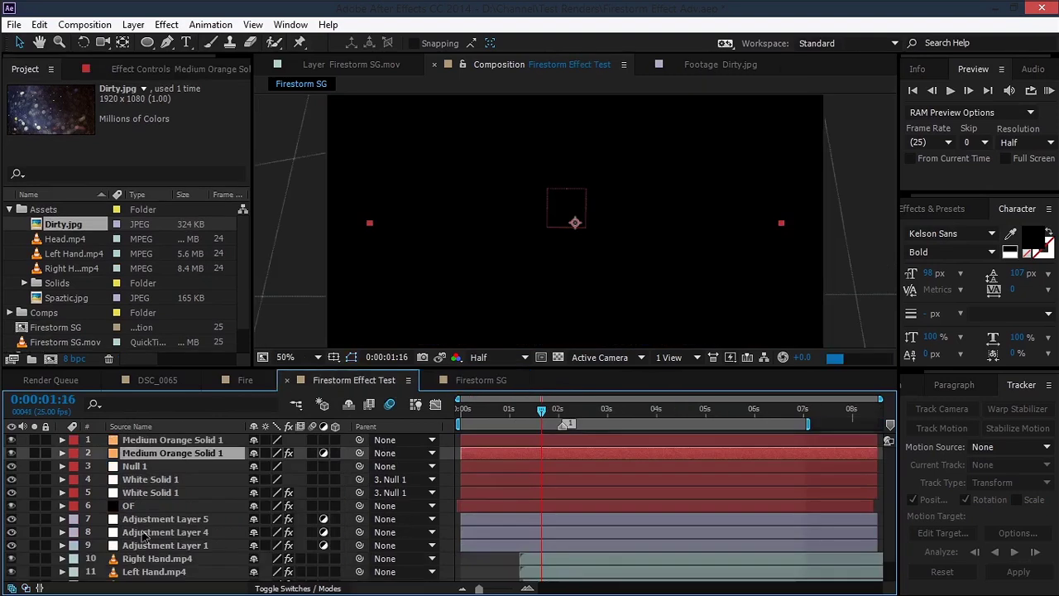
click(149, 519)
shift+click(149, 545)
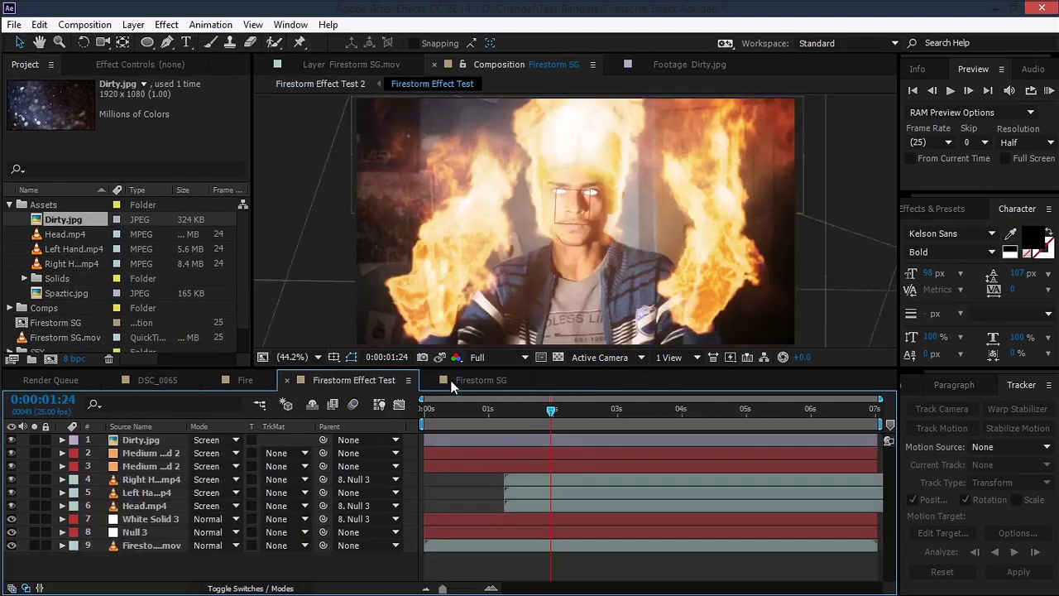
click(454, 382)
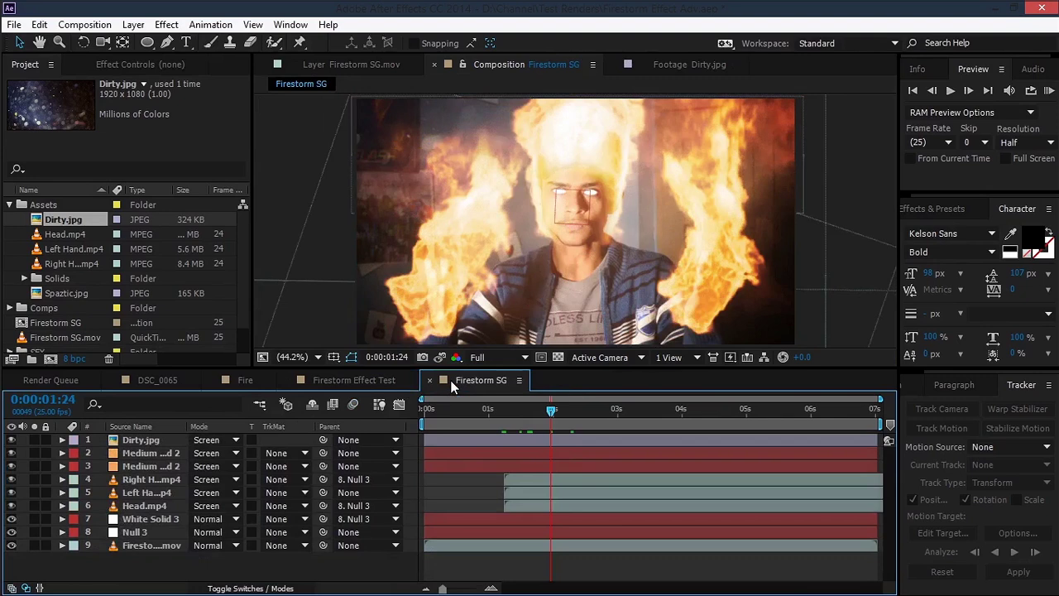
key(ctrl+v)
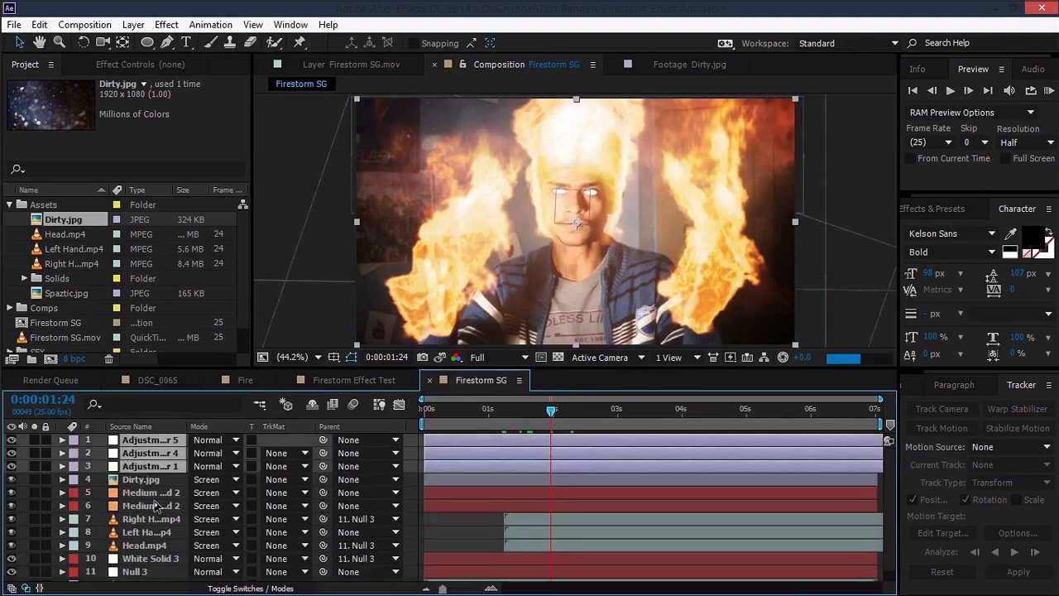
Step: Deselect the copied adjustment layers and play a preview of the graded Firestorm SG composition
key(F2)
click(571, 413)
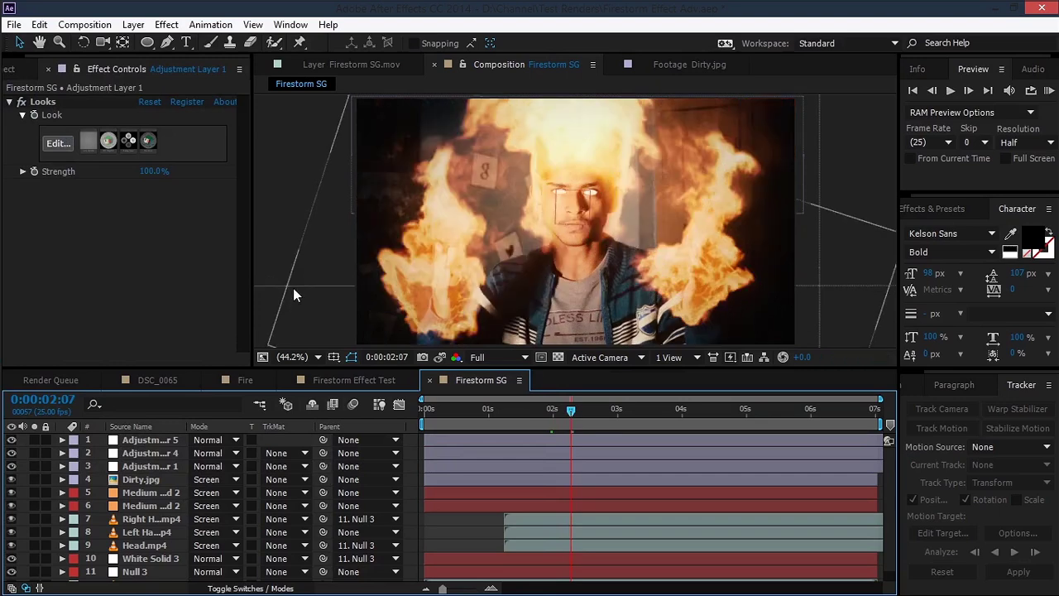
key(space)
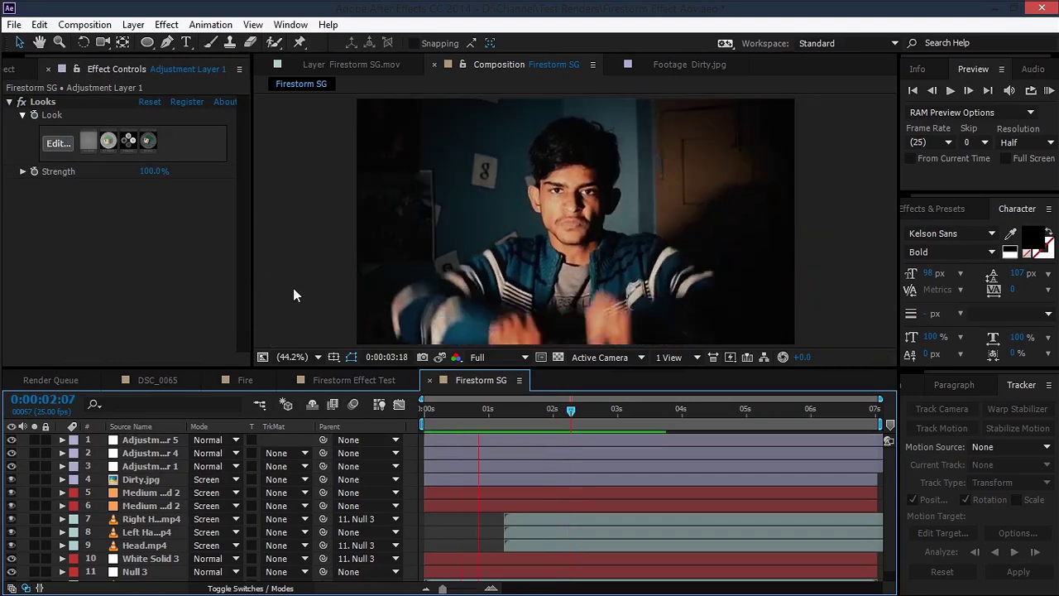